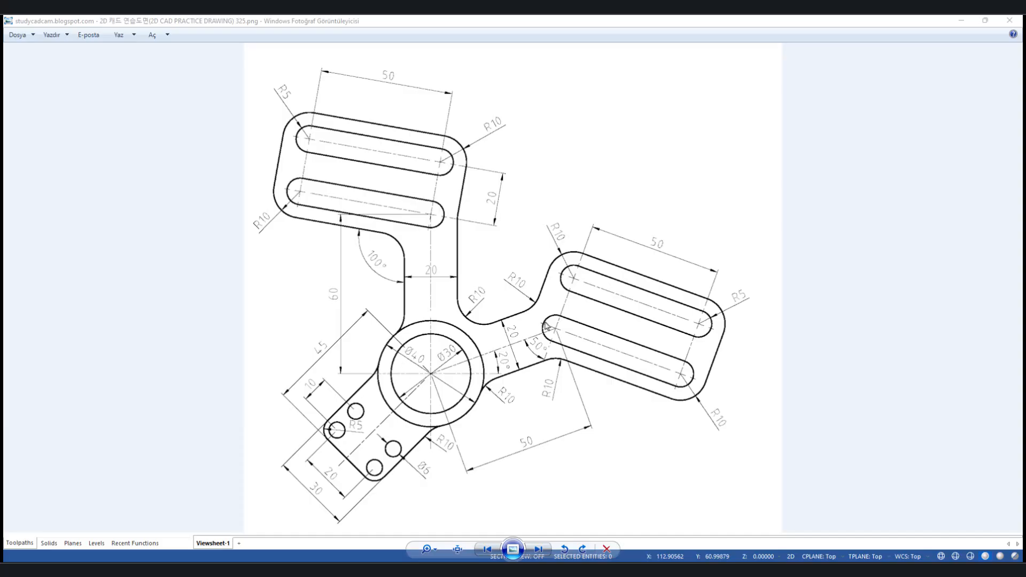
- Reduce the reference drawing to a smaller window over Mastercam, frame its concentric circles, and switch to Mastercam
{"action": "left_click", "coordinate": [985, 20]}
{"action": "scroll", "coordinate": [765, 326], "scroll_direction": "up", "scroll_amount": 2}
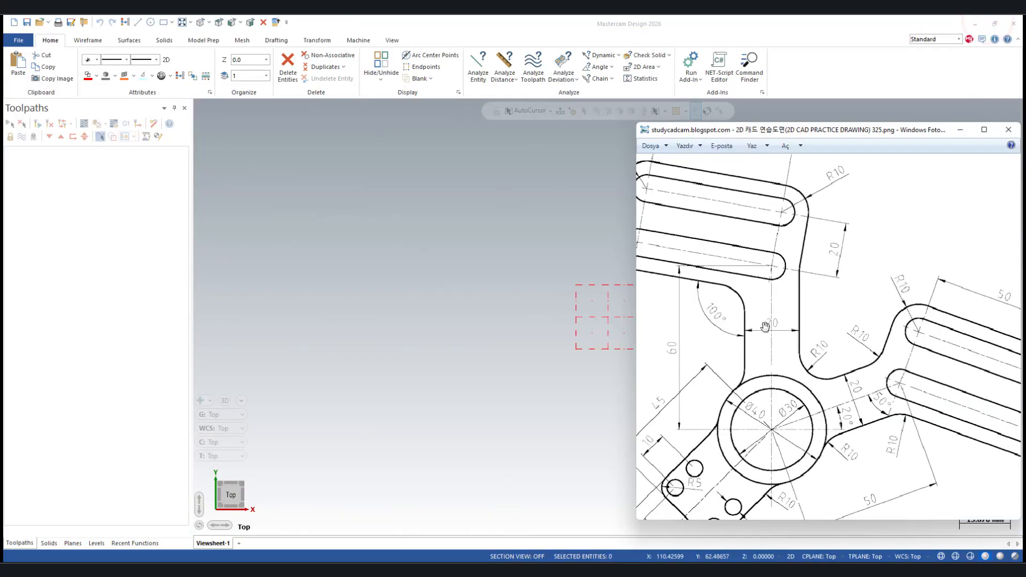
{"action": "left_click_drag", "start_coordinate": [764, 324], "coordinate": [819, 262]}
{"action": "scroll", "coordinate": [818, 341], "scroll_direction": "up", "scroll_amount": 2}
{"action": "left_click_drag", "start_coordinate": [825, 345], "coordinate": [844, 301]}
{"action": "left_click", "coordinate": [317, 271]}
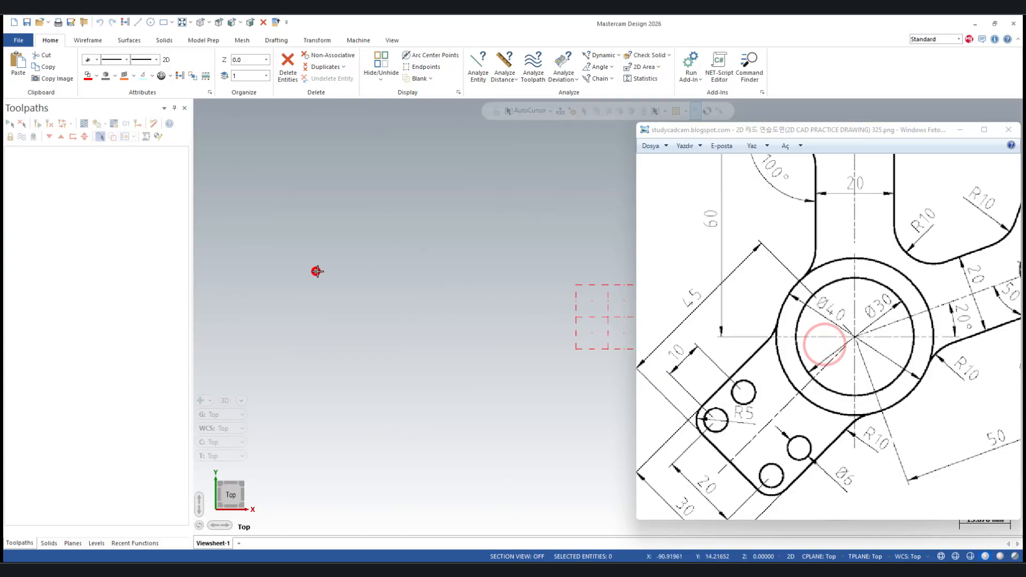
- Draw a circle centred on the origin with a diameter of 40 mm
{"action": "left_click", "coordinate": [81, 41]}
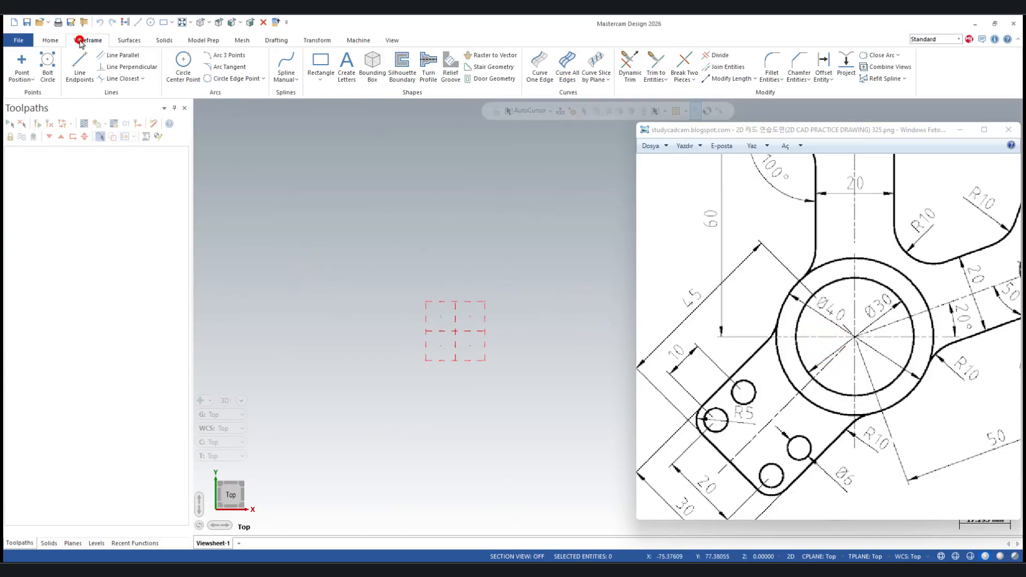
{"action": "left_click", "coordinate": [183, 62]}
{"action": "key", "text": "o"}
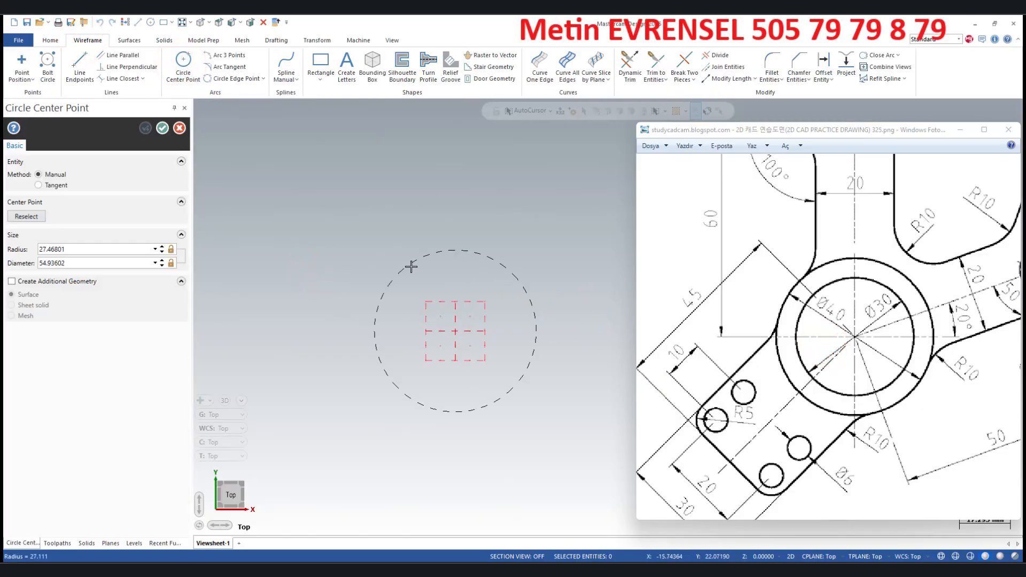
{"action": "left_click", "coordinate": [433, 253]}
{"action": "left_click", "coordinate": [136, 262]}
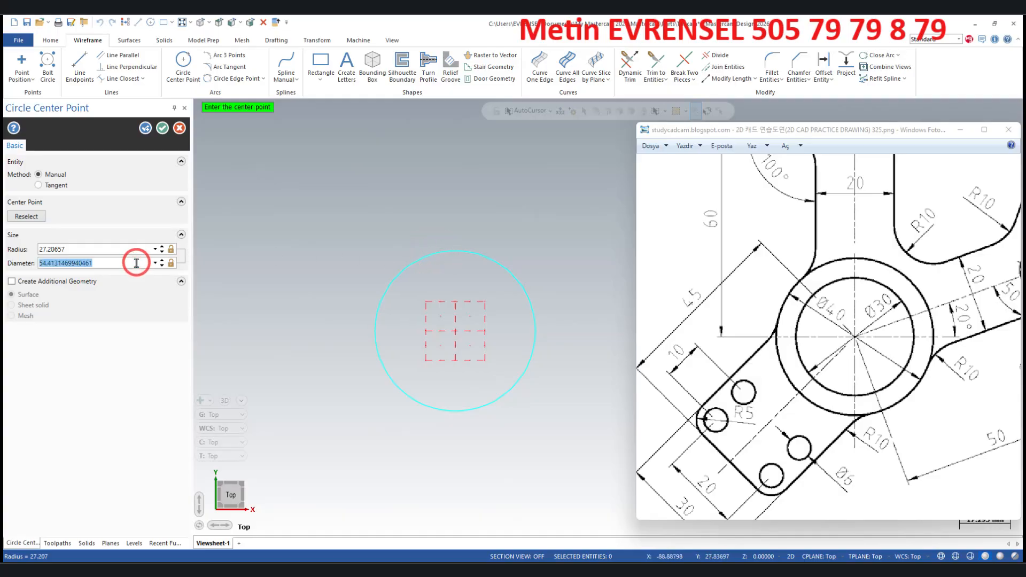
{"action": "type", "text": "40"}
{"action": "key", "text": "Return"}
{"action": "key", "text": "Return"}
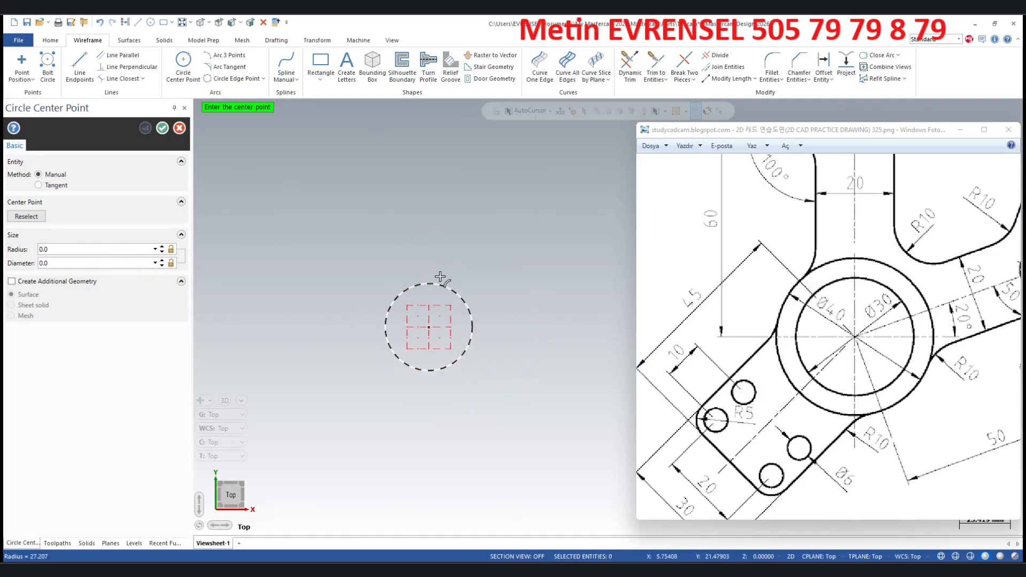
- Draw a vertical line 60 mm long upward from the circle's centre, following the upper arm in the reference drawing
{"action": "scroll", "coordinate": [439, 276], "scroll_direction": "up", "scroll_amount": 2}
{"action": "left_click_drag", "start_coordinate": [794, 275], "coordinate": [801, 334]}
{"action": "scroll", "coordinate": [801, 334], "scroll_direction": "down", "scroll_amount": 5}
{"action": "scroll", "coordinate": [736, 299], "scroll_direction": "up", "scroll_amount": 3}
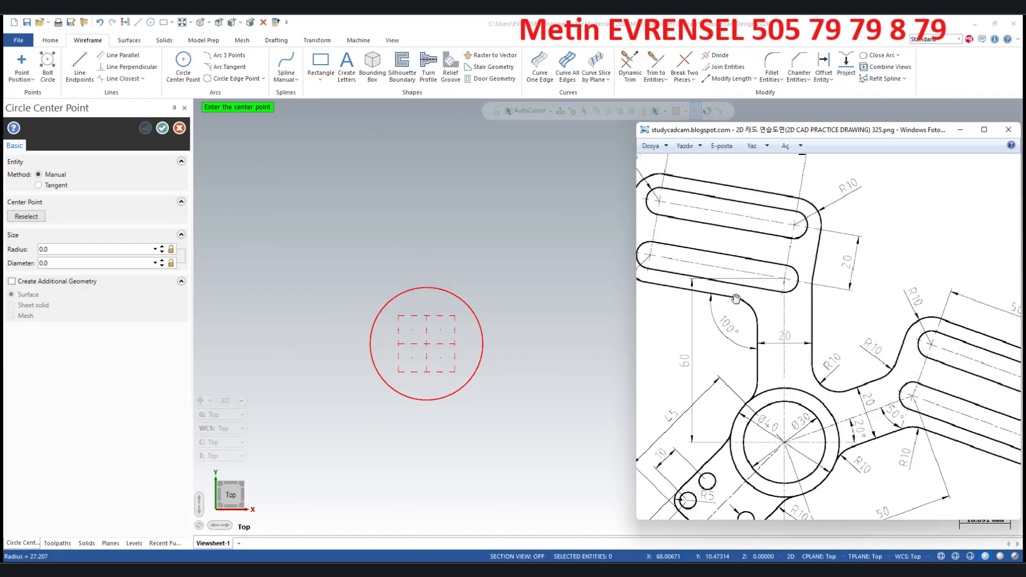
{"action": "left_click_drag", "start_coordinate": [736, 299], "coordinate": [774, 290]}
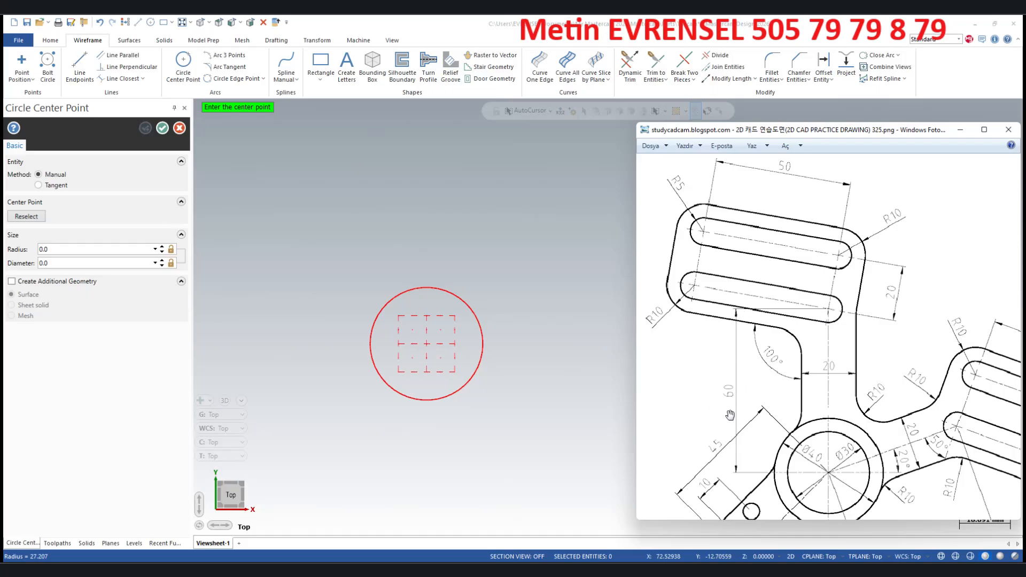
{"action": "left_click", "coordinate": [71, 57]}
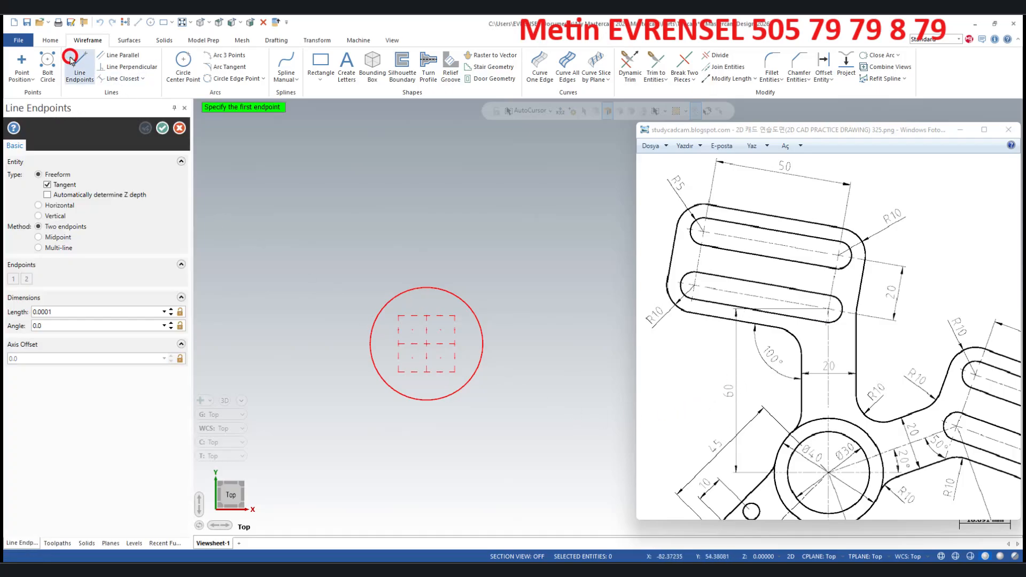
{"action": "left_click", "coordinate": [471, 308]}
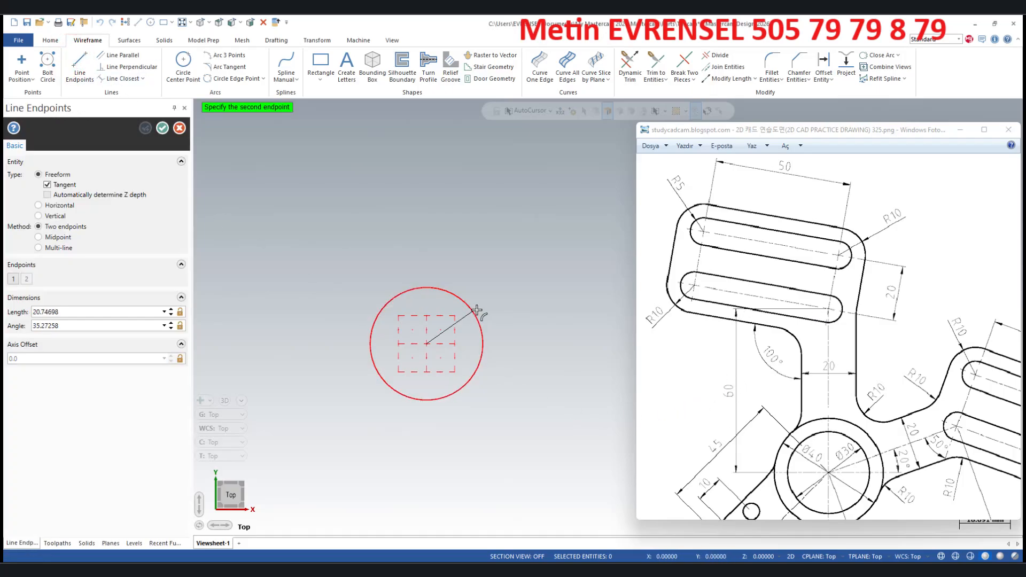
{"action": "left_click", "coordinate": [426, 169]}
{"action": "left_click", "coordinate": [141, 309]}
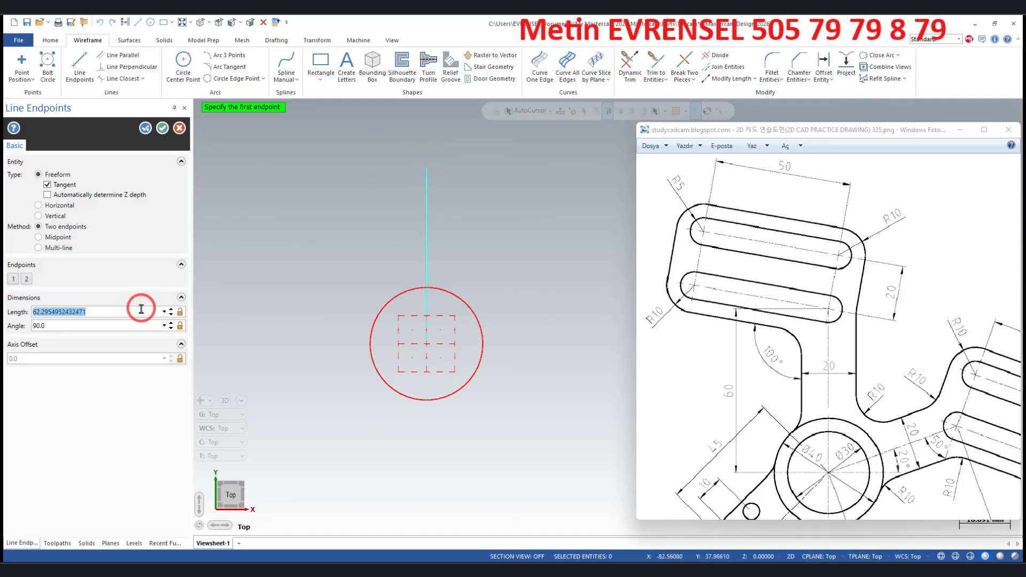
{"action": "type", "text": "60"}
{"action": "key", "text": "Return"}
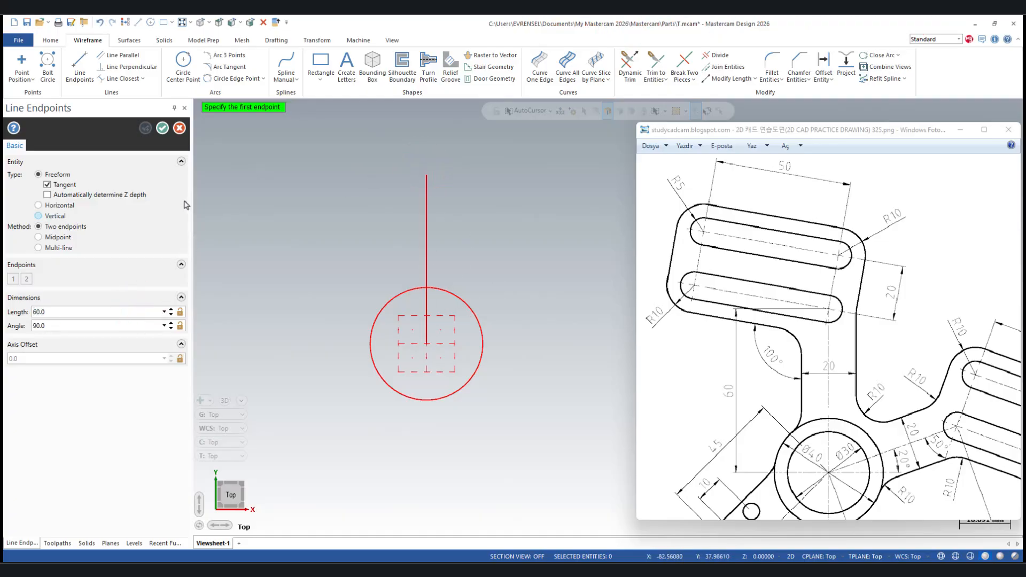
{"action": "left_click", "coordinate": [164, 130]}
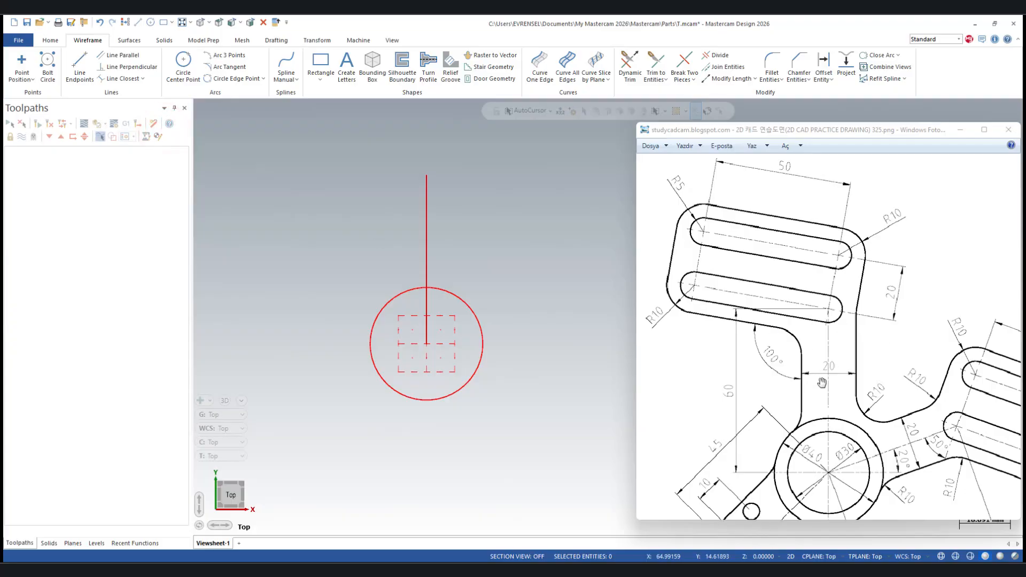
- Create parallel lines at a 10 mm offset on both sides of the vertical centre line
{"action": "left_click", "coordinate": [119, 54]}
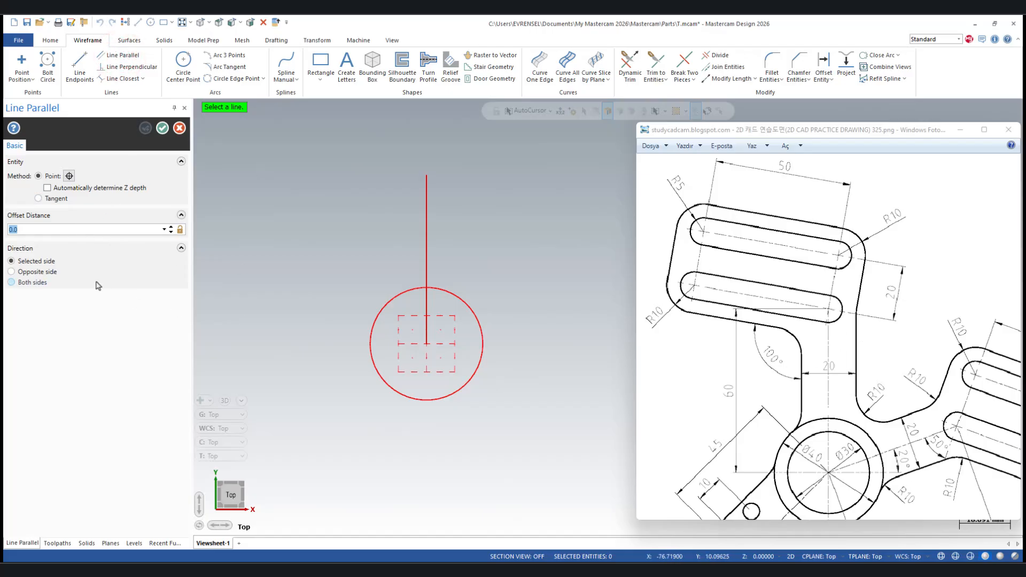
{"action": "type", "text": "1"}
{"action": "left_click", "coordinate": [180, 230]}
{"action": "left_click", "coordinate": [17, 284]}
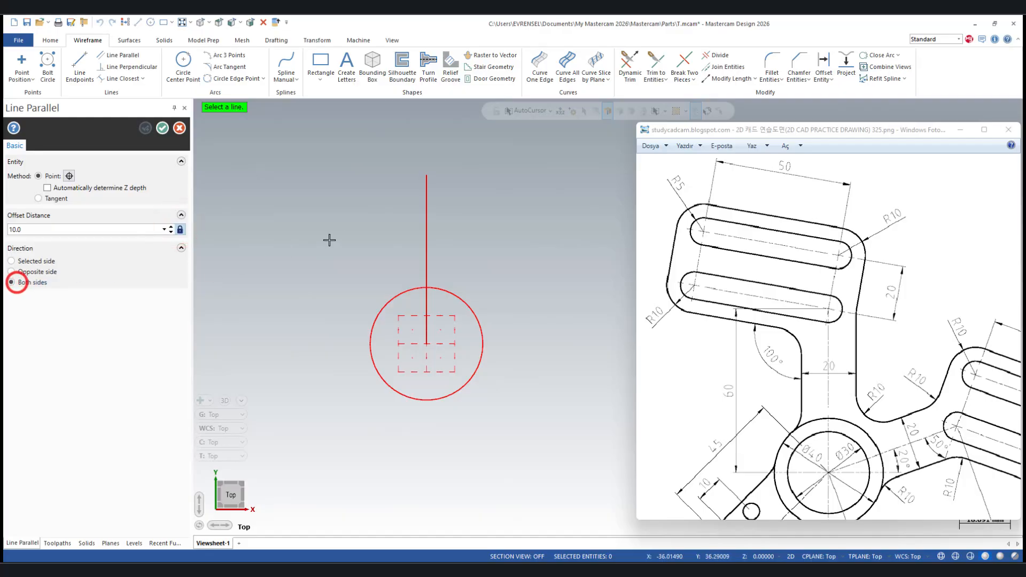
{"action": "left_click", "coordinate": [419, 232]}
{"action": "left_click", "coordinate": [162, 128]}
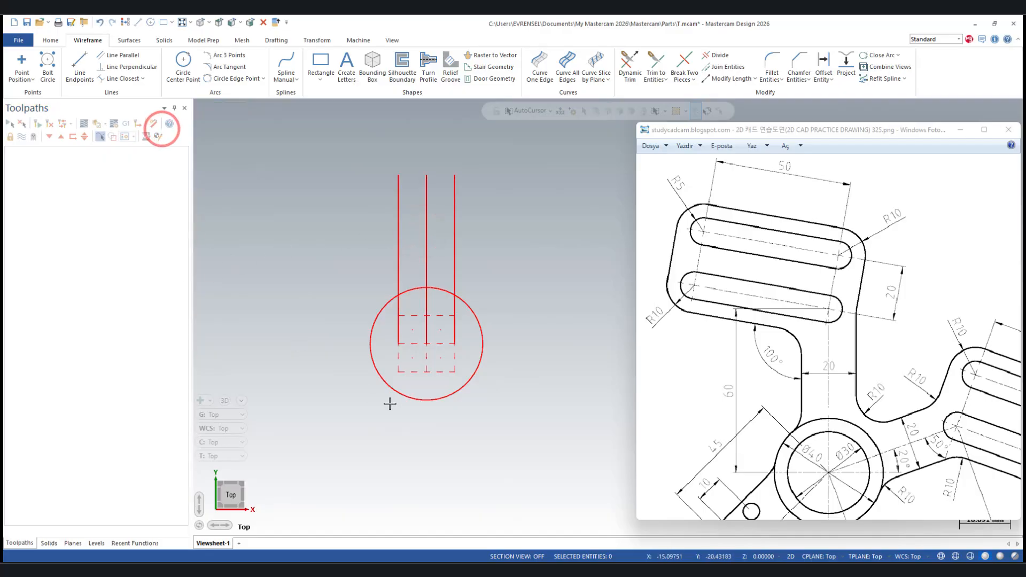
- Draw a rectangular shape about 48 by 20 mm with its lower-right origin at the centre line's upper end
{"action": "scroll", "coordinate": [401, 174], "scroll_direction": "up", "scroll_amount": 3}
{"action": "scroll", "coordinate": [768, 251], "scroll_direction": "up", "scroll_amount": 2}
{"action": "left_click_drag", "start_coordinate": [782, 290], "coordinate": [829, 316]}
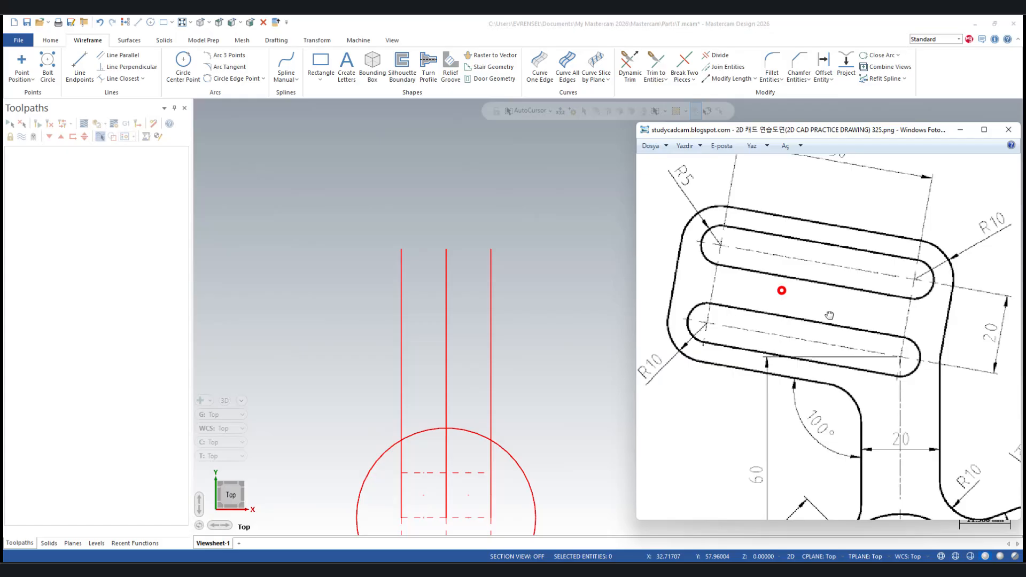
{"action": "scroll", "coordinate": [832, 319], "scroll_direction": "down", "scroll_amount": 1}
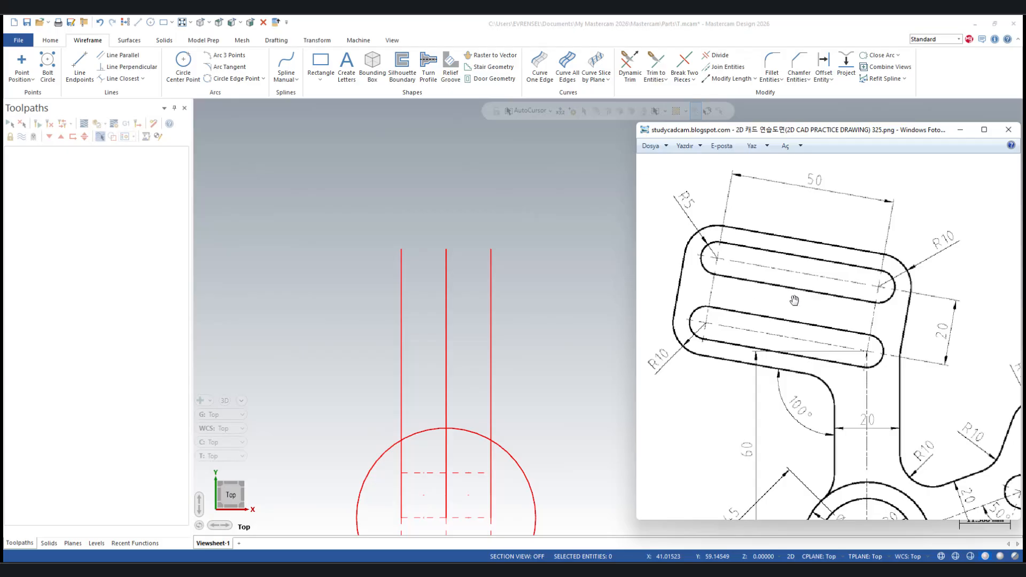
{"action": "left_click_drag", "start_coordinate": [795, 300], "coordinate": [798, 307]}
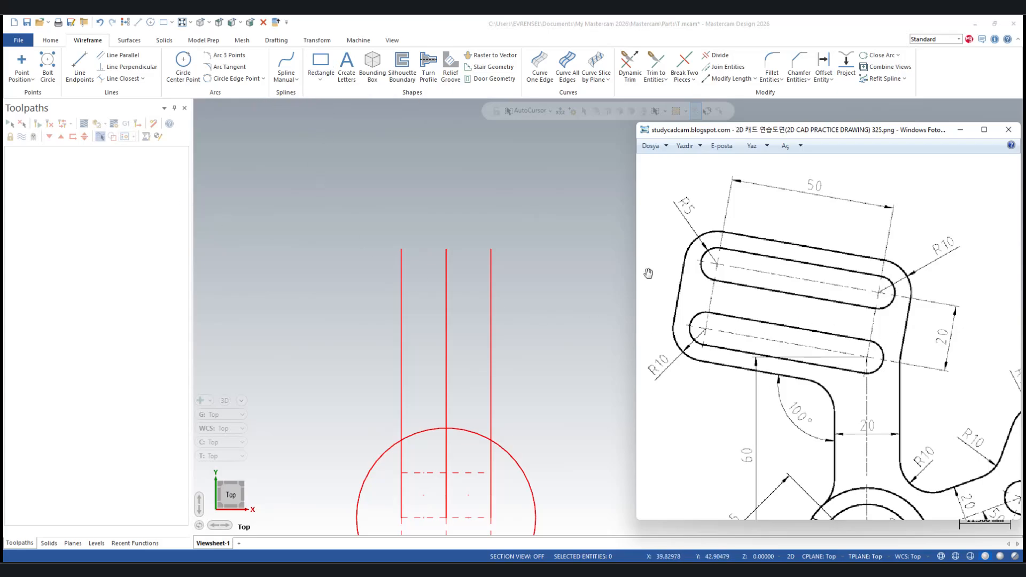
{"action": "left_click", "coordinate": [321, 79]}
{"action": "left_click", "coordinate": [327, 109]}
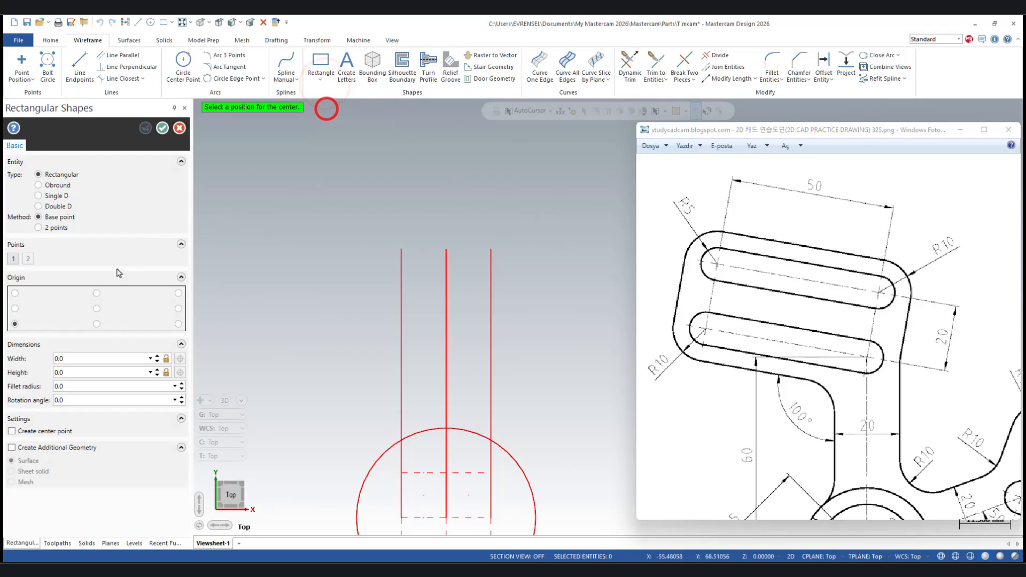
{"action": "left_click", "coordinate": [178, 324]}
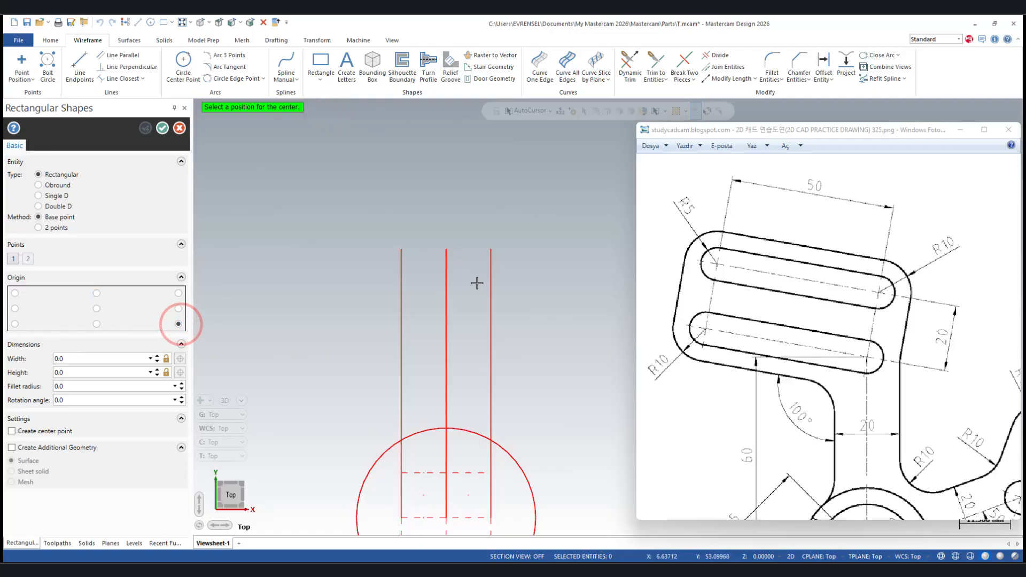
{"action": "left_click", "coordinate": [449, 256]}
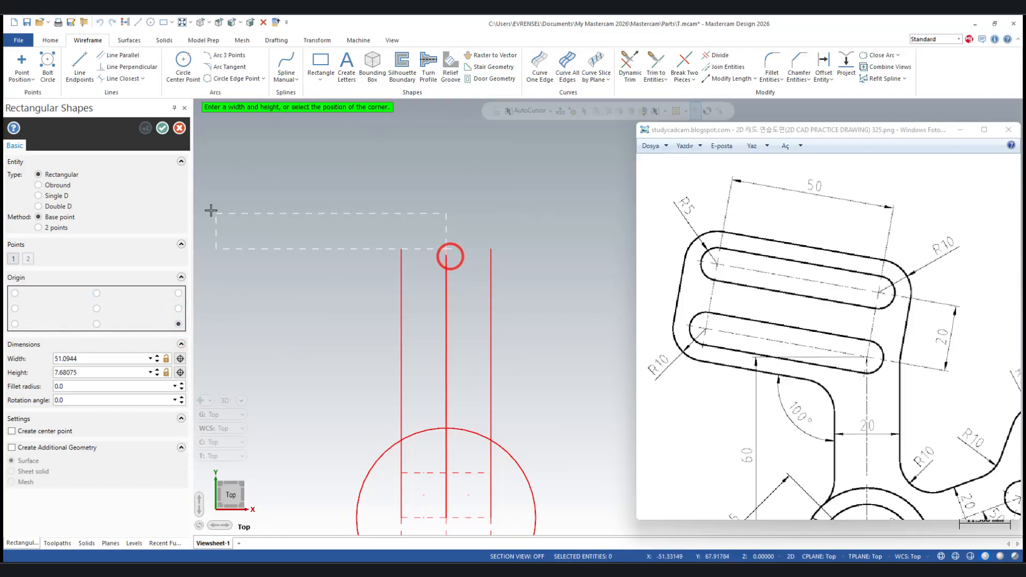
{"action": "left_click", "coordinate": [230, 161]}
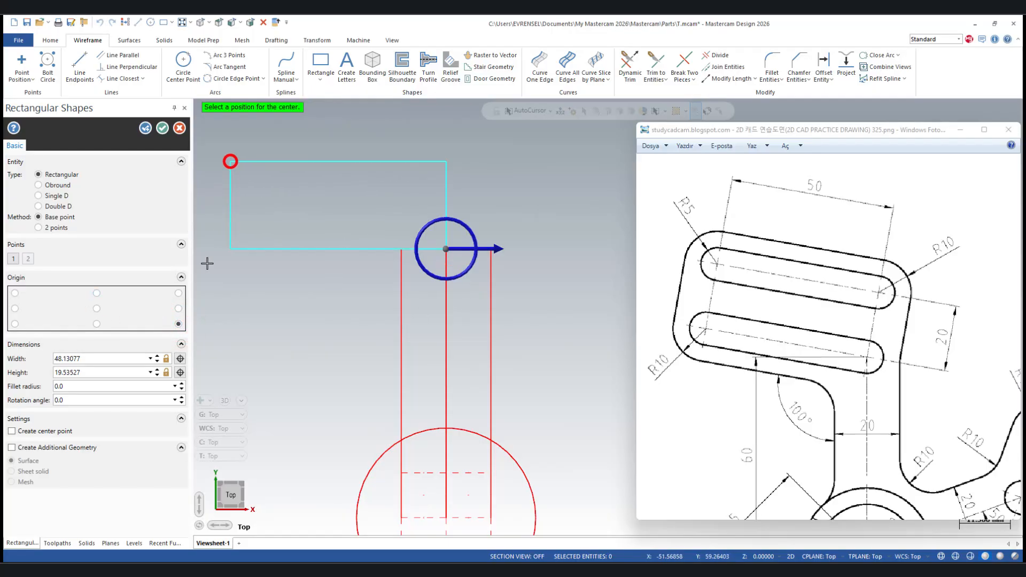
- Set the rectangle's width to 50 mm and its height to 20 mm
{"action": "double_click", "coordinate": [117, 357]}
{"action": "type", "text": "50"}
{"action": "key", "text": "Return"}
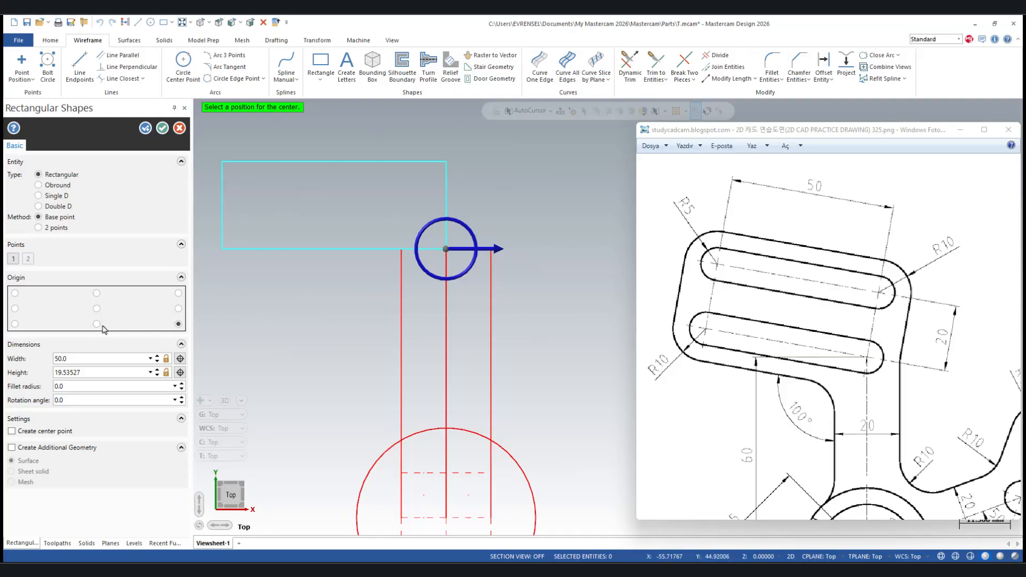
{"action": "double_click", "coordinate": [102, 372]}
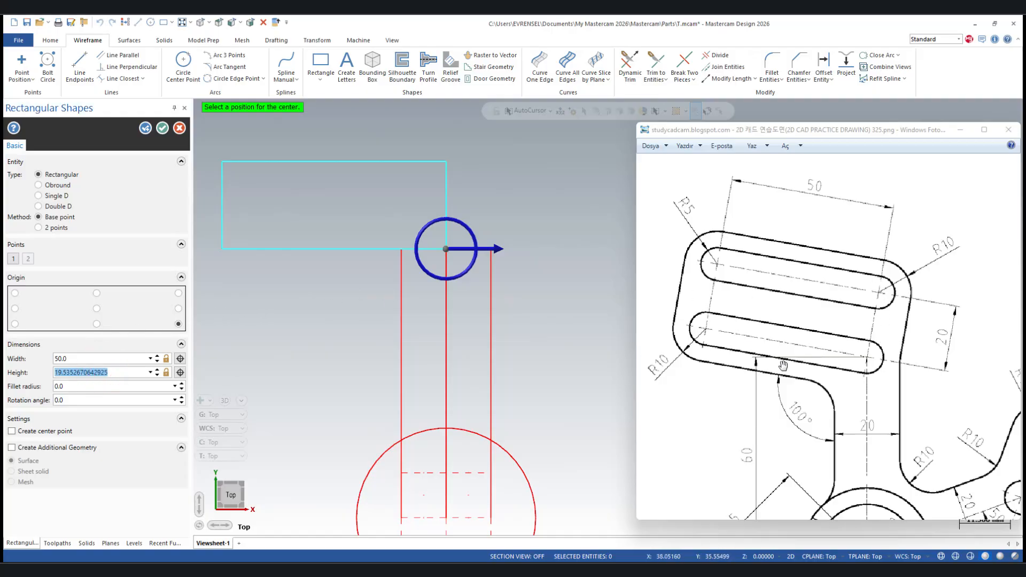
{"action": "type", "text": "20"}
{"action": "key", "text": "Return"}
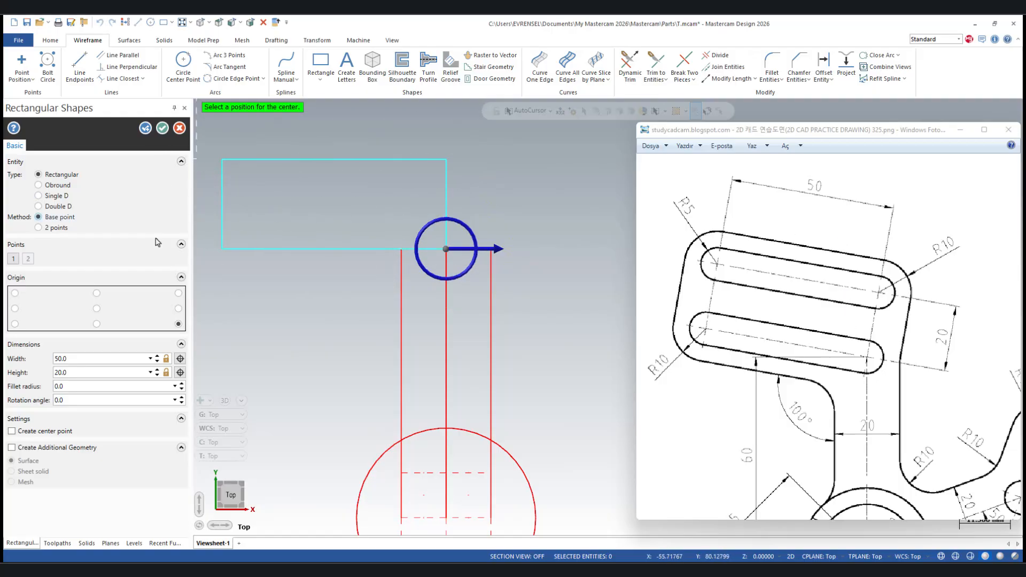
- Set the rectangle's rotation angle to -10 degrees and accept the shape
{"action": "left_click", "coordinate": [112, 401]}
{"action": "type", "text": "-8"}
{"action": "key", "text": "Return"}
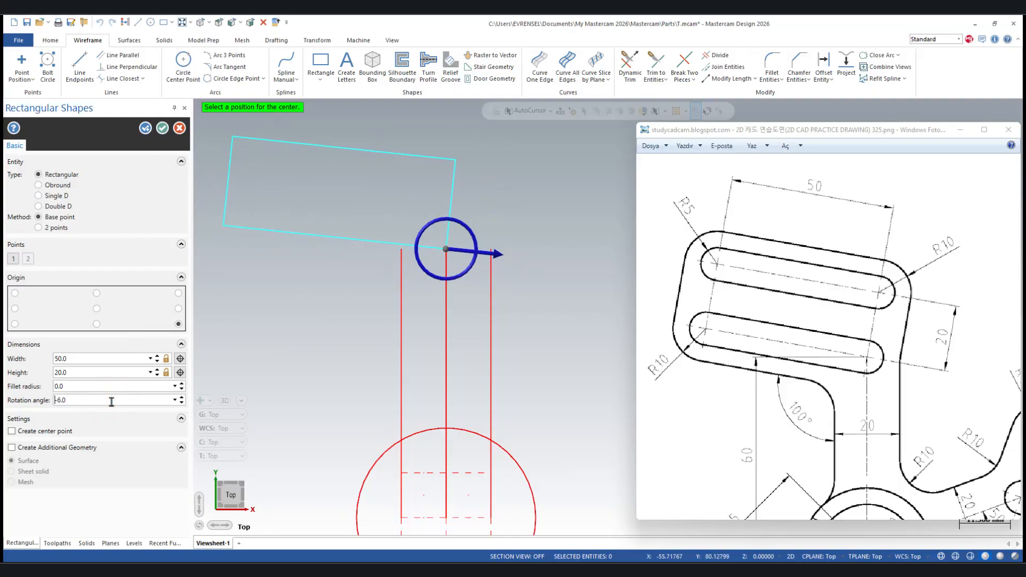
{"action": "scroll", "coordinate": [112, 401], "scroll_direction": "down", "scroll_amount": 2}
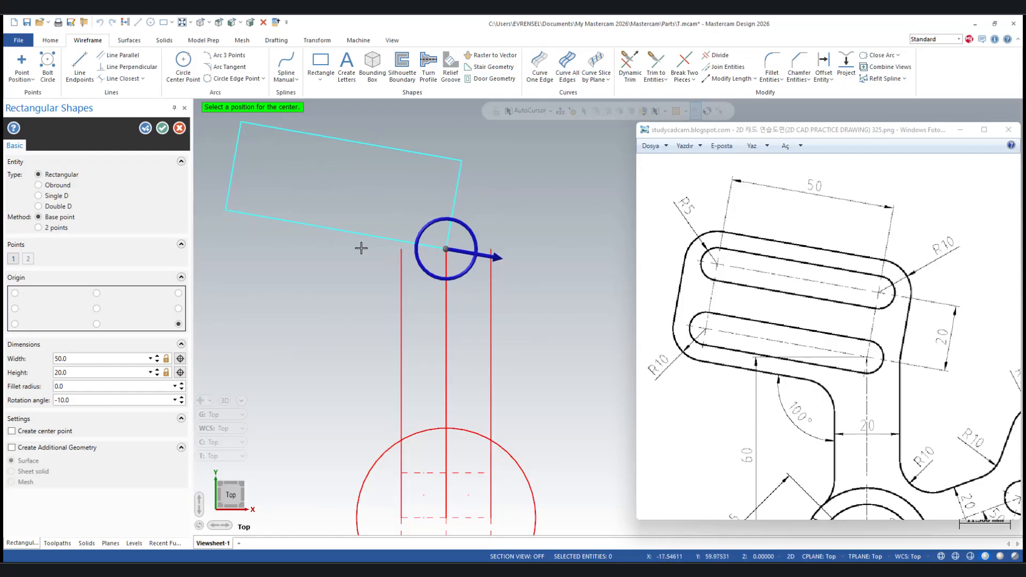
{"action": "left_click", "coordinate": [163, 129]}
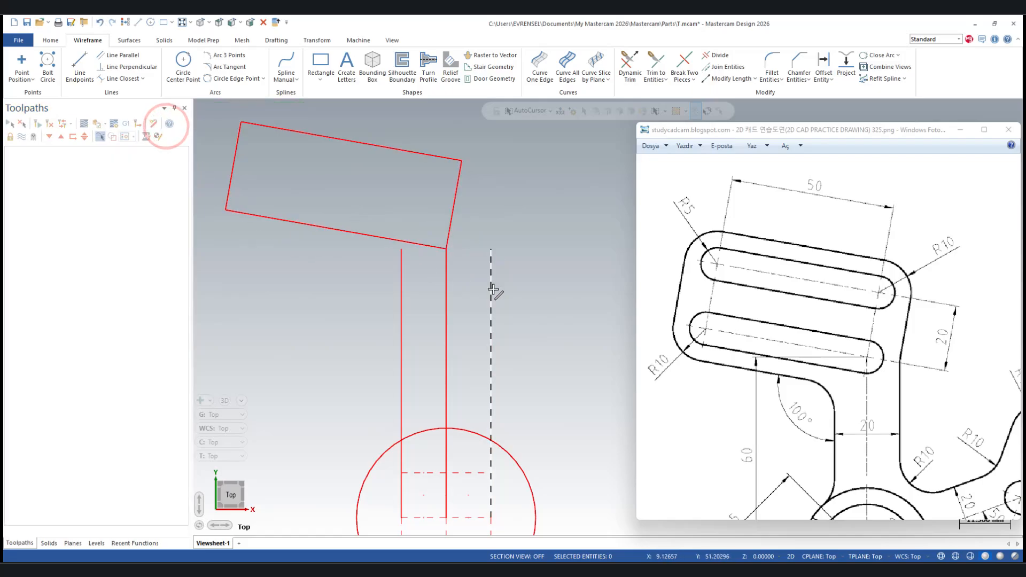
- Offset the tilted rectangle's upper and lower long edges into slots using a 5 mm distance on both sides
{"action": "scroll", "coordinate": [492, 289], "scroll_direction": "down", "scroll_amount": 3}
{"action": "scroll", "coordinate": [317, 148], "scroll_direction": "up", "scroll_amount": 3}
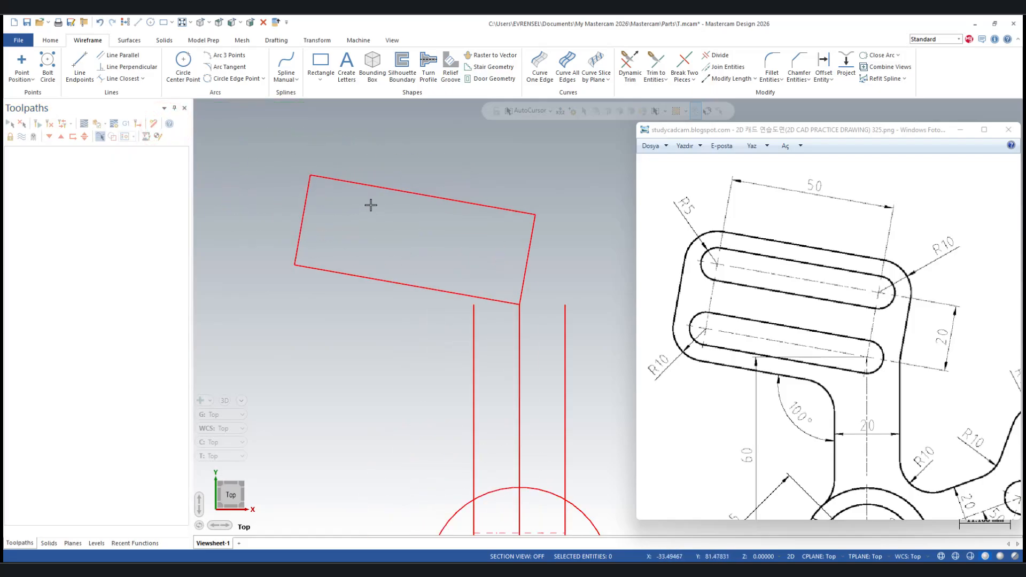
{"action": "left_click", "coordinate": [390, 189]}
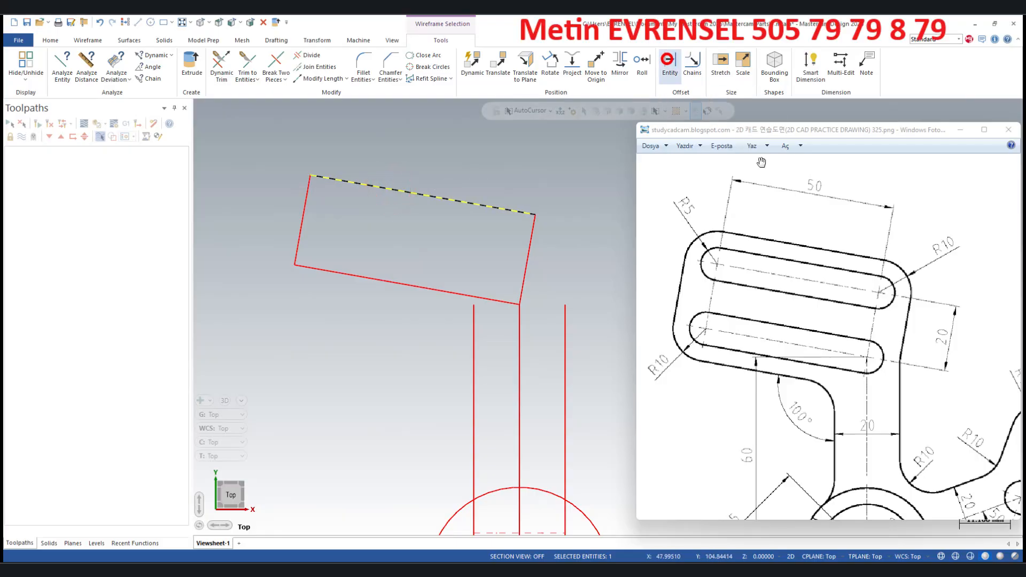
{"action": "left_click", "coordinate": [669, 63]}
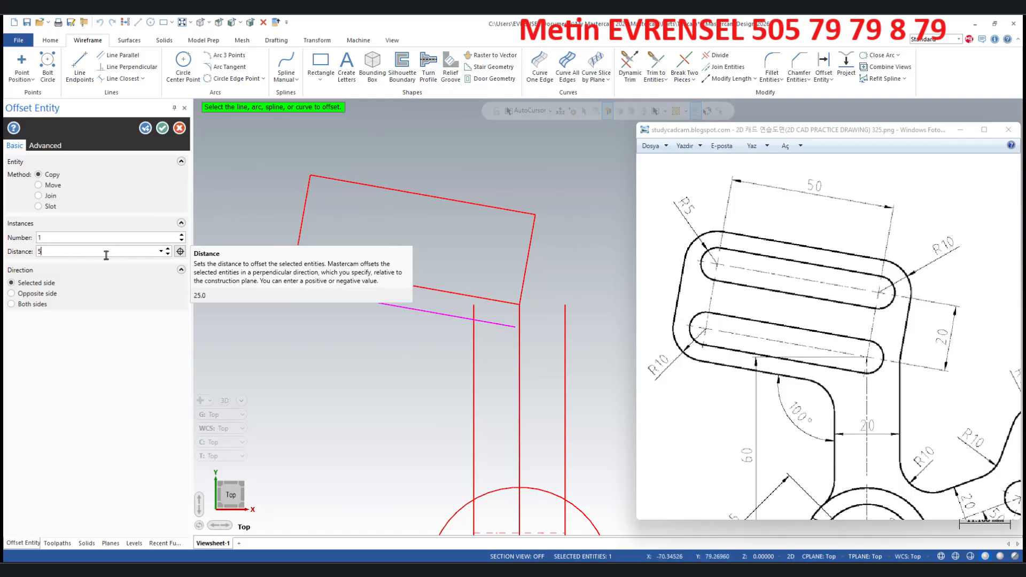
{"action": "type", "text": "5"}
{"action": "key", "text": "Return"}
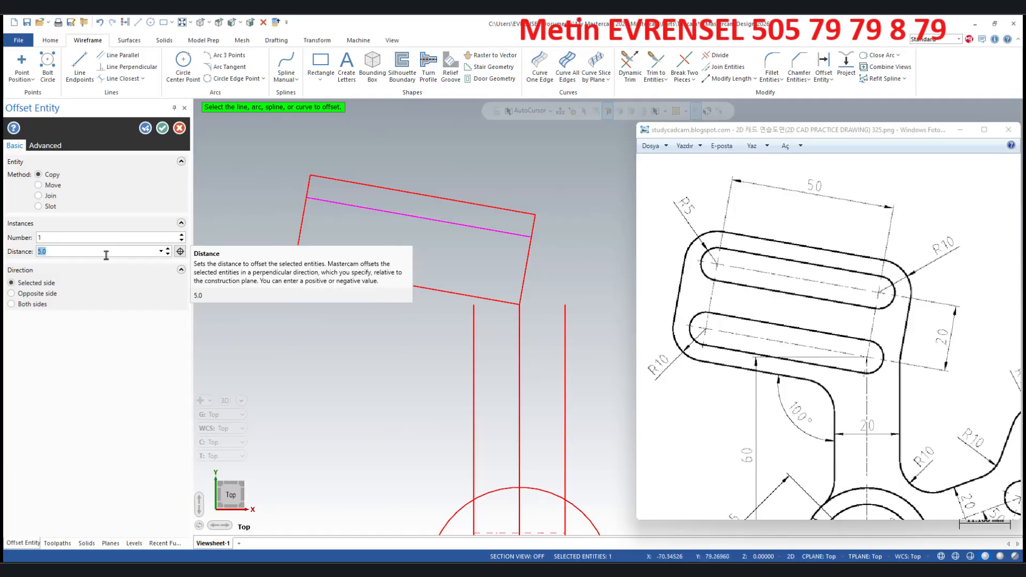
{"action": "left_click", "coordinate": [50, 206]}
{"action": "left_click", "coordinate": [27, 305]}
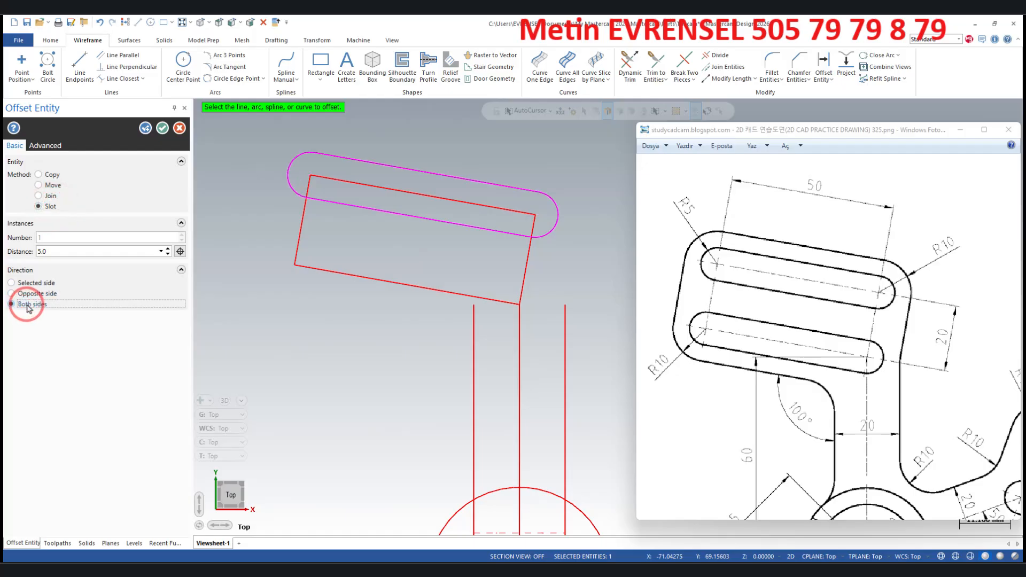
{"action": "left_click", "coordinate": [408, 290]}
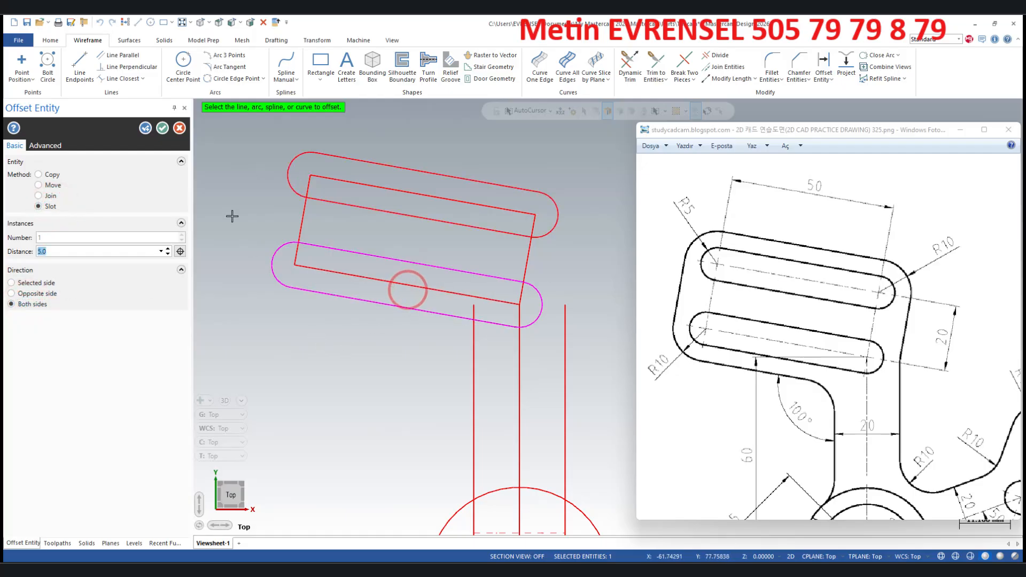
{"action": "left_click", "coordinate": [145, 128]}
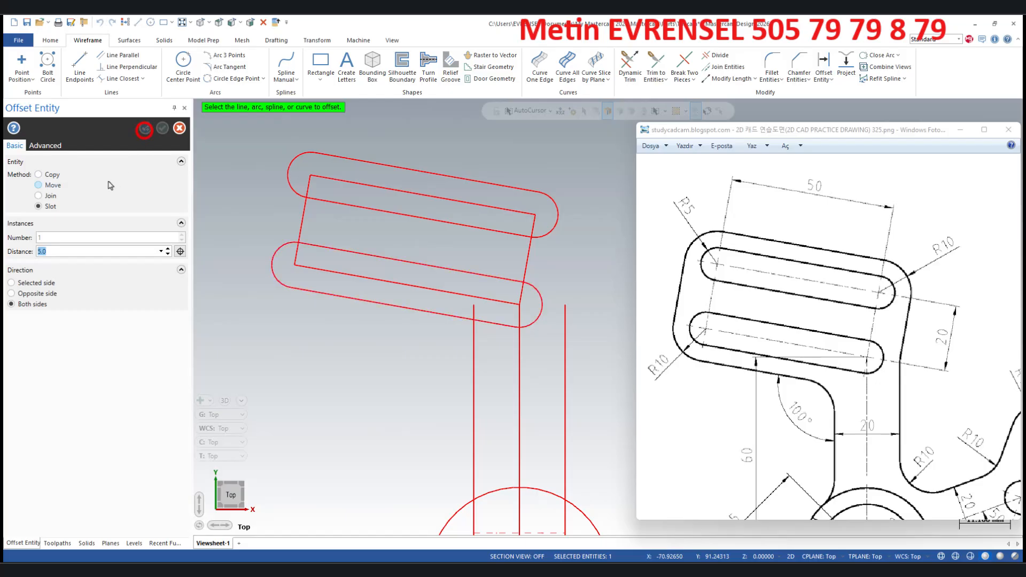
{"action": "left_click", "coordinate": [50, 185]}
{"action": "left_click", "coordinate": [30, 286]}
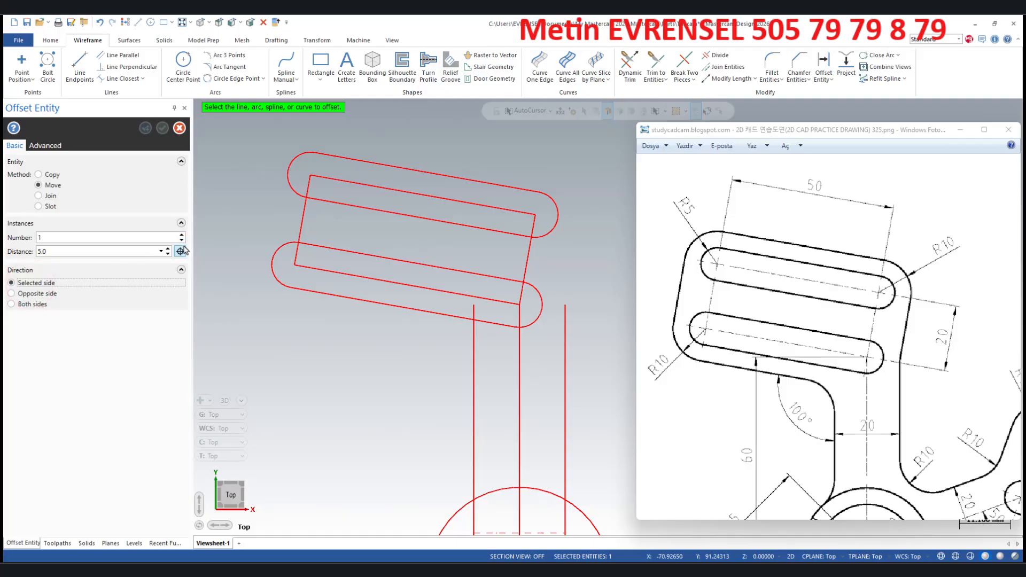
{"action": "left_click", "coordinate": [302, 217]}
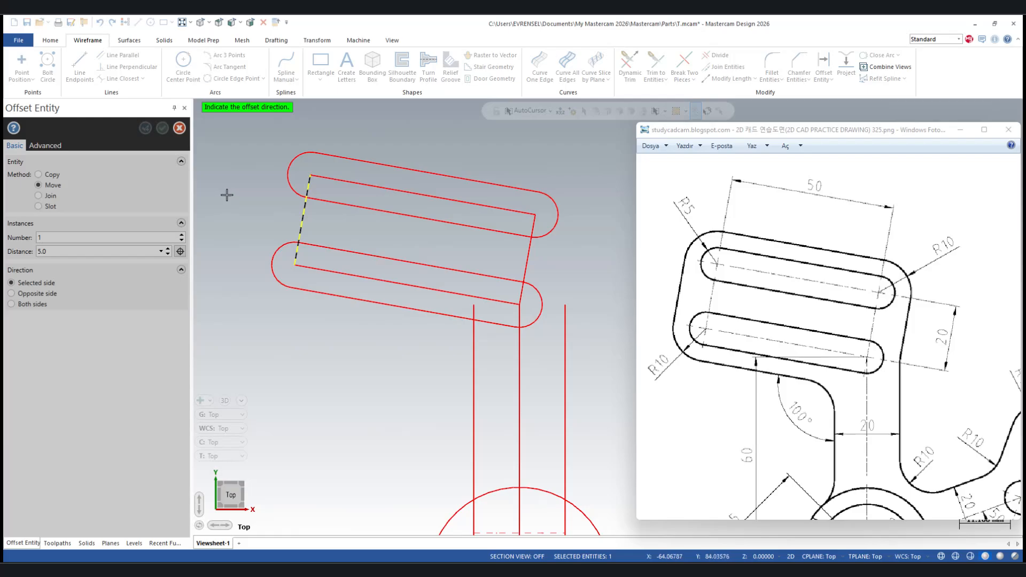
{"action": "left_click", "coordinate": [227, 195]}
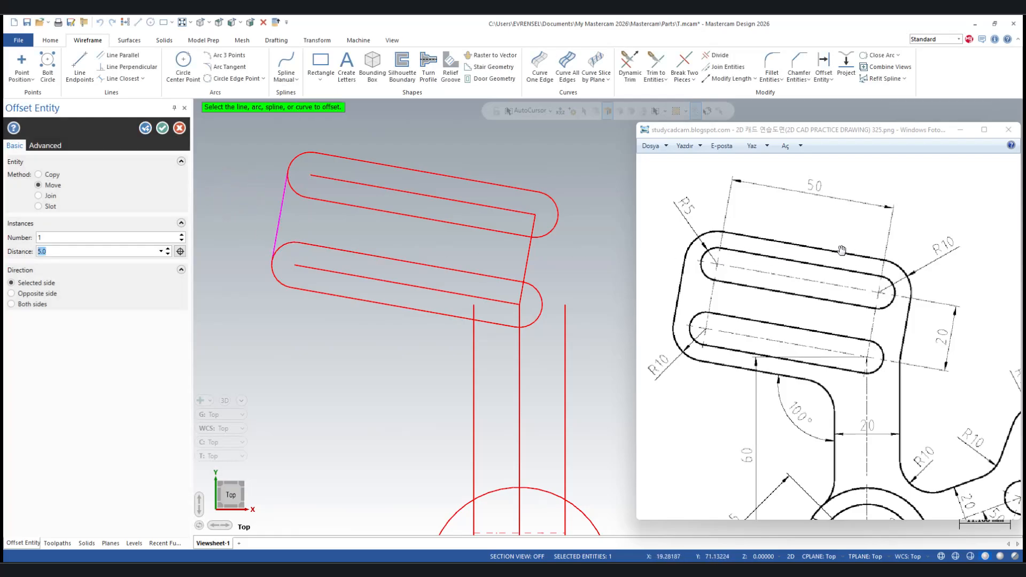
{"action": "left_click", "coordinate": [179, 128]}
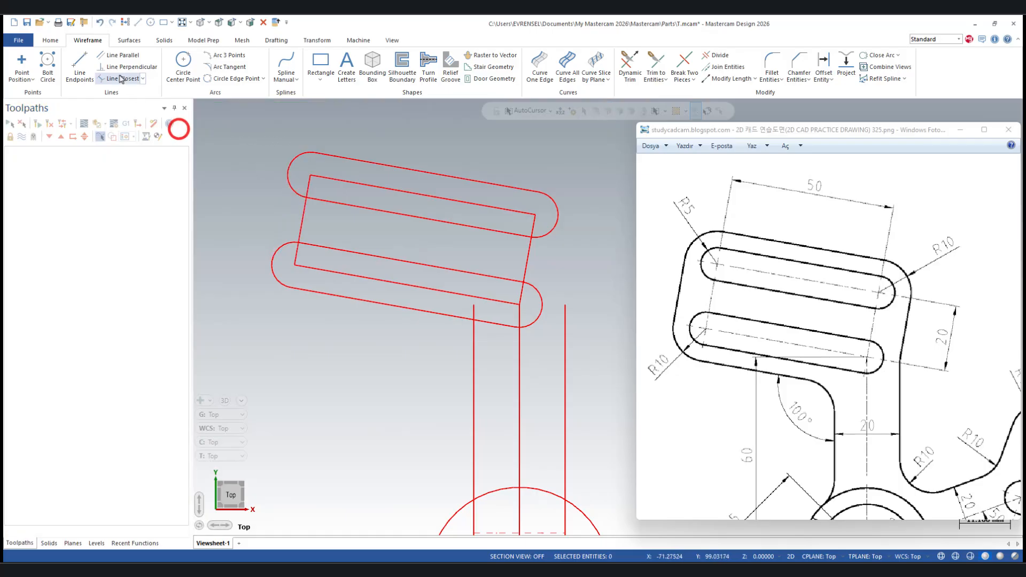
{"action": "left_click", "coordinate": [100, 23]}
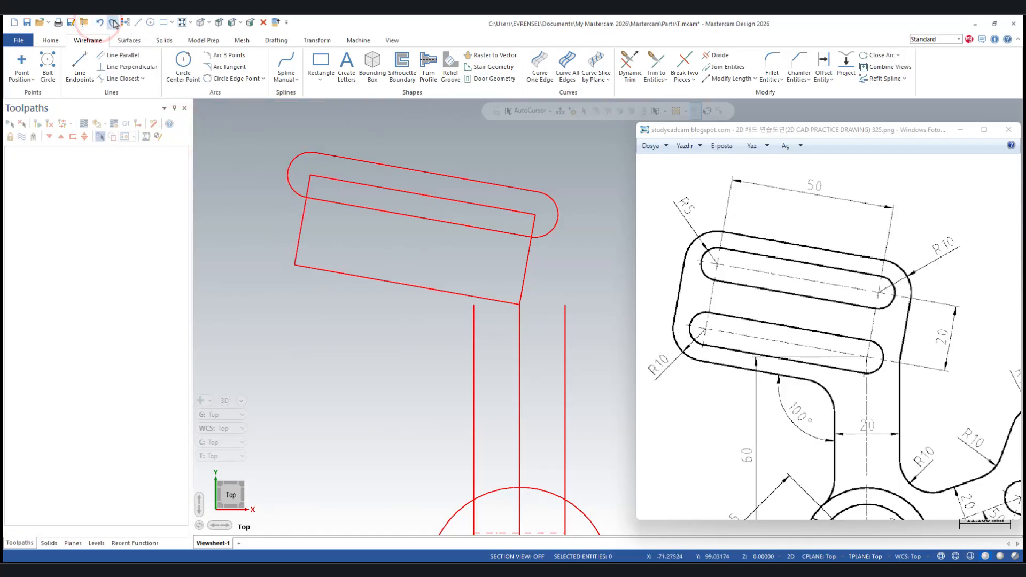
{"action": "left_click", "coordinate": [113, 22]}
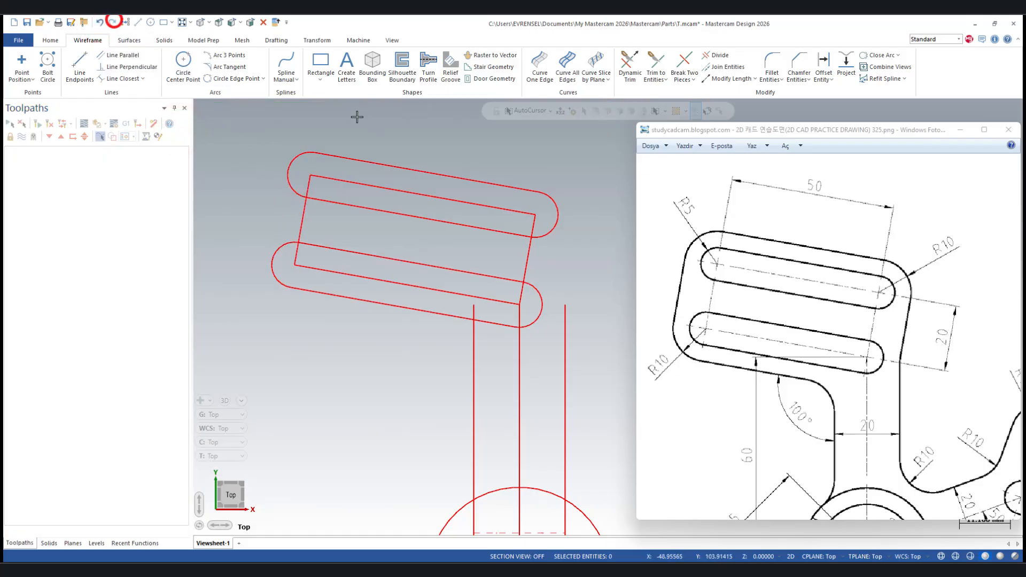
- Offset the rectangle's upper and lower long edges into outer slots using a 10 mm distance on both sides
{"action": "left_click", "coordinate": [822, 62]}
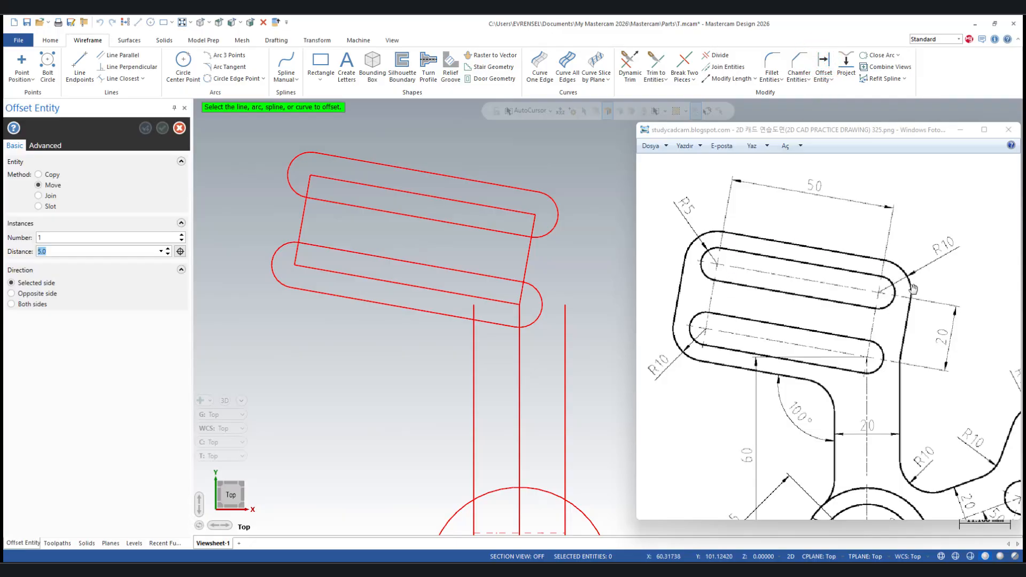
{"action": "left_click", "coordinate": [117, 249]}
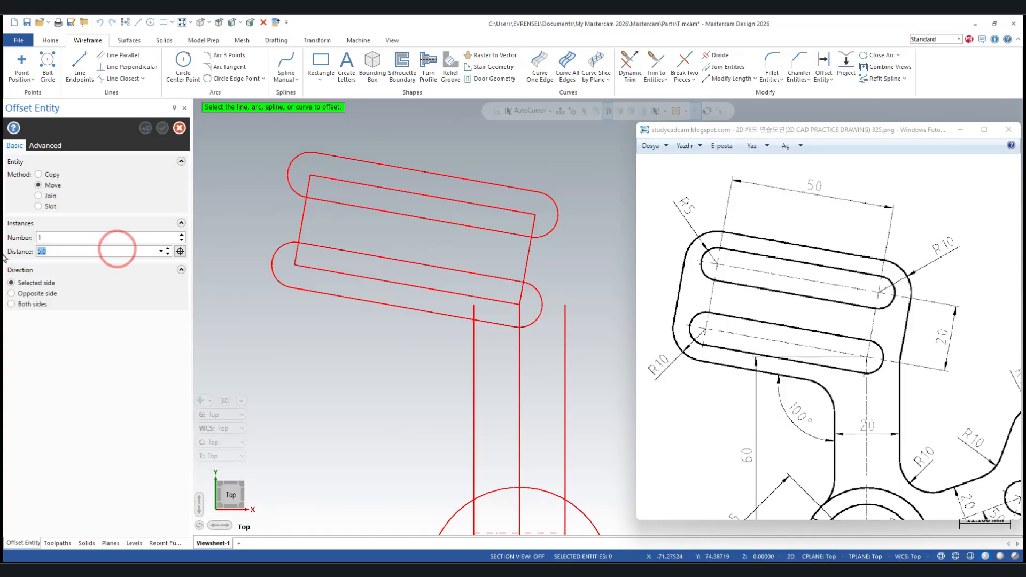
{"action": "type", "text": "10"}
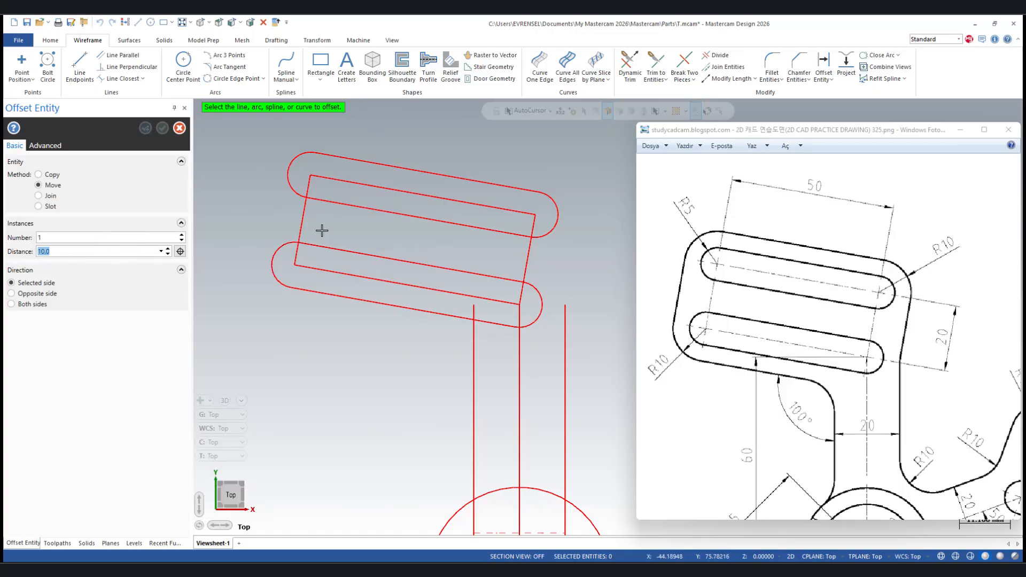
{"action": "left_click", "coordinate": [393, 183]}
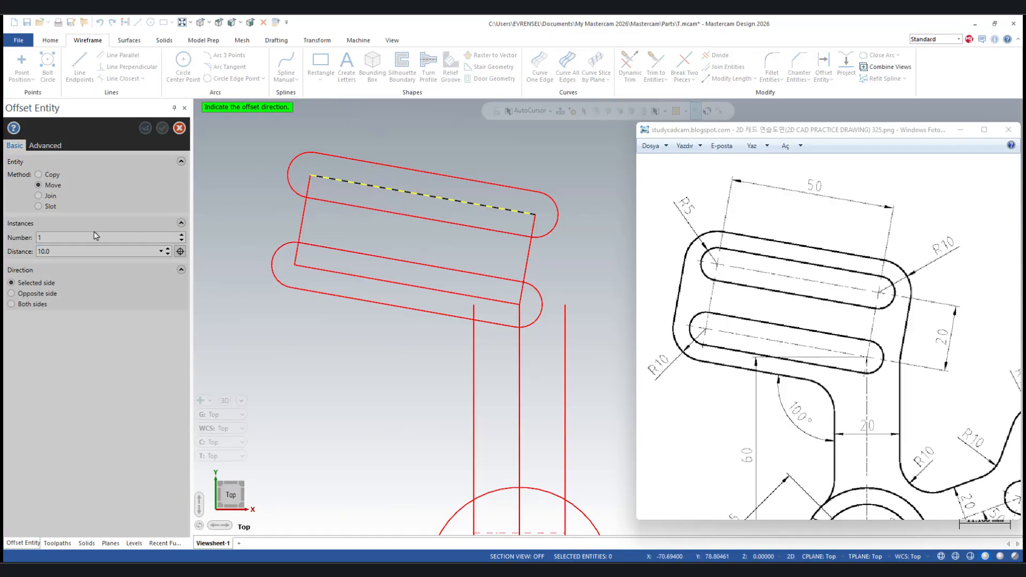
{"action": "left_click", "coordinate": [434, 144]}
{"action": "left_click", "coordinate": [51, 207]}
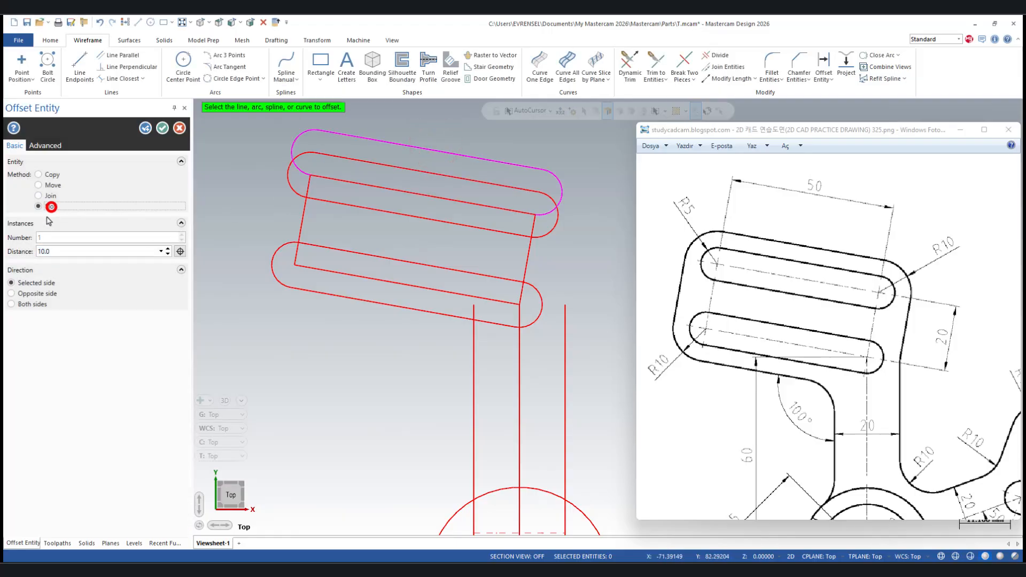
{"action": "left_click", "coordinate": [18, 307]}
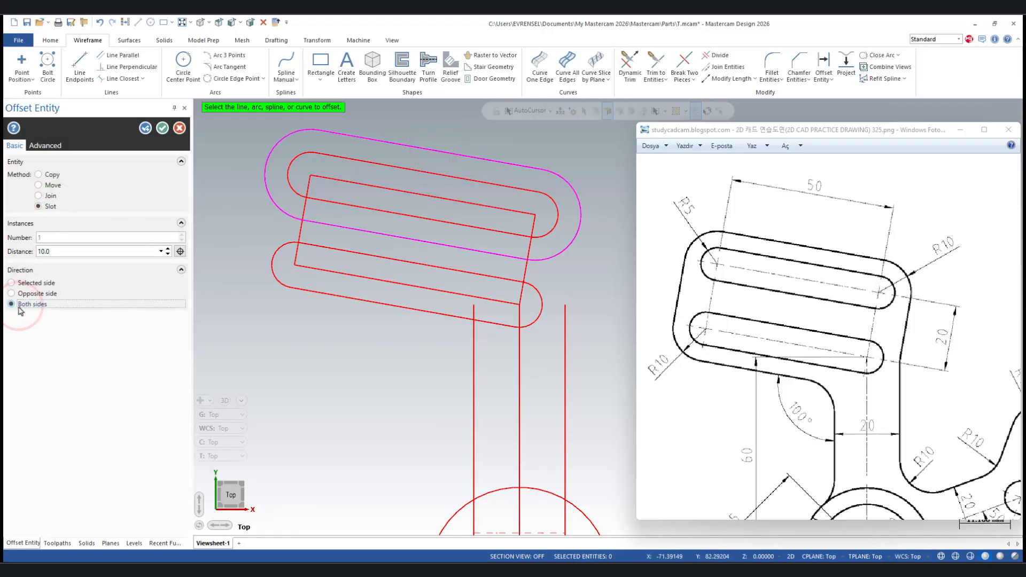
{"action": "left_click", "coordinate": [338, 264]}
{"action": "left_click", "coordinate": [162, 128]}
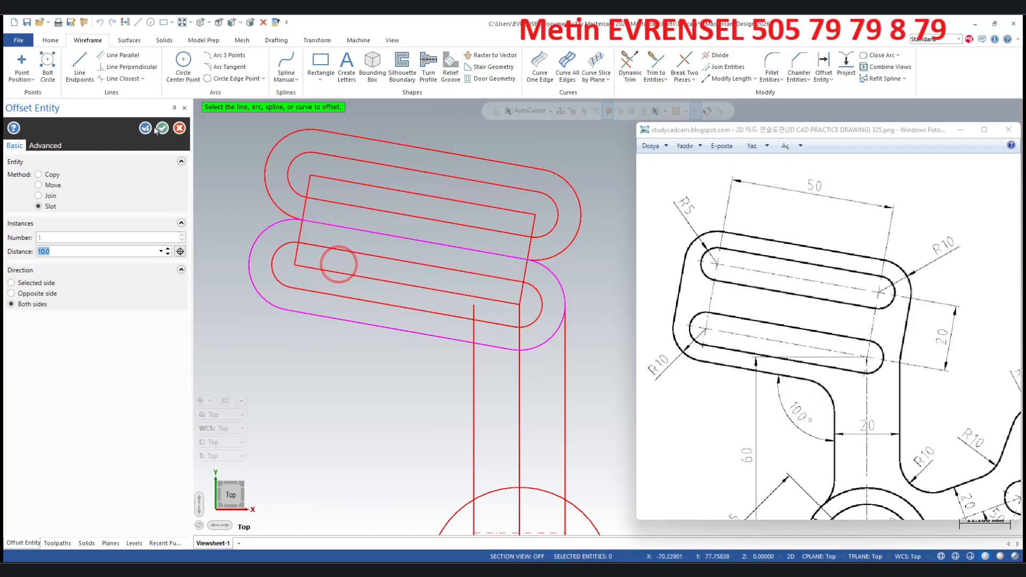
- Delete the overlapping middle lines shared by the two outer slots and the rectangle's two long edges
{"action": "left_click", "coordinate": [367, 234]}
{"action": "key", "text": "Delete"}
{"action": "left_click", "coordinate": [367, 234]}
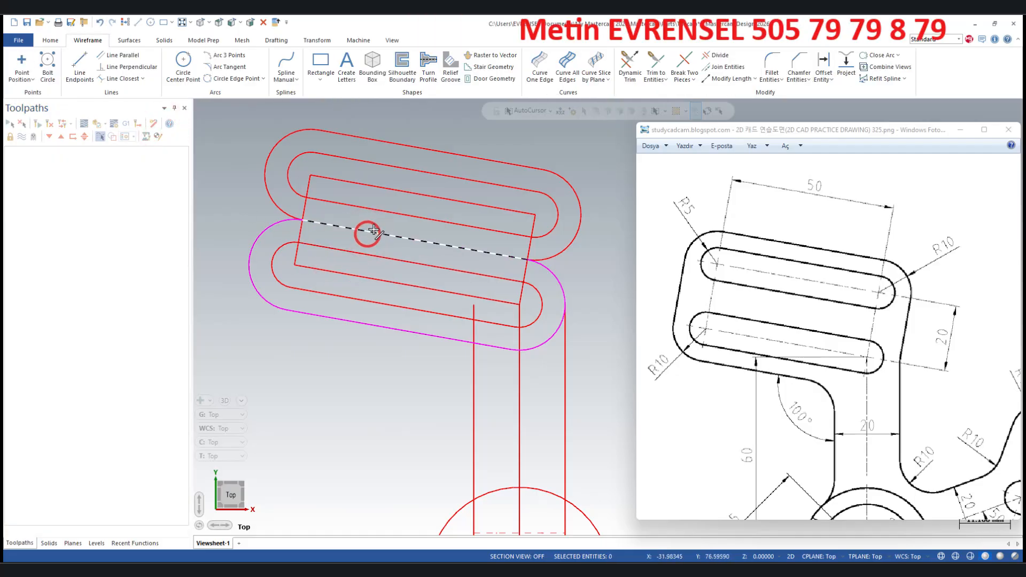
{"action": "key", "text": "Delete"}
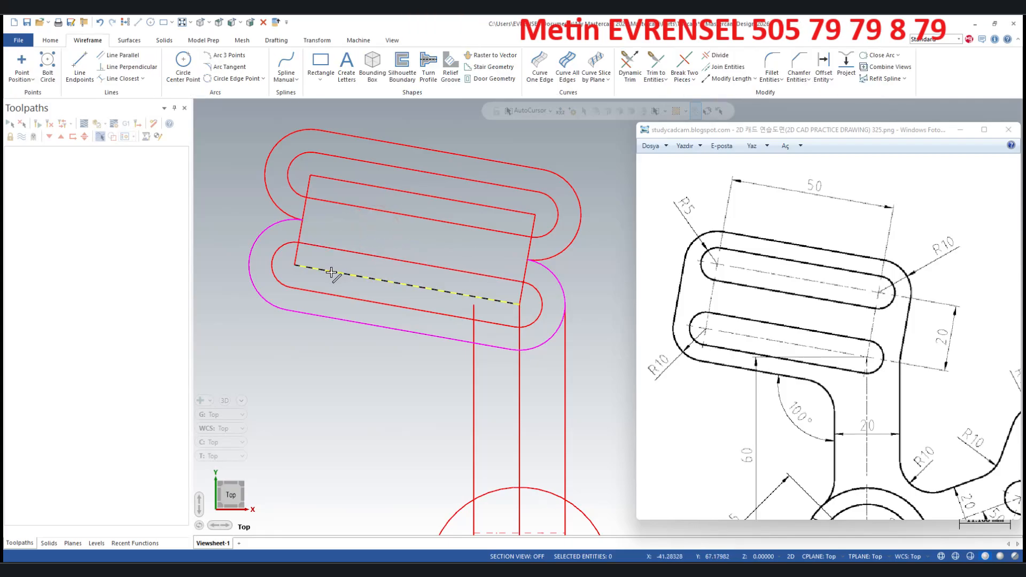
{"action": "left_click", "coordinate": [331, 271]}
{"action": "left_click", "coordinate": [371, 185]}
{"action": "key", "text": "Delete"}
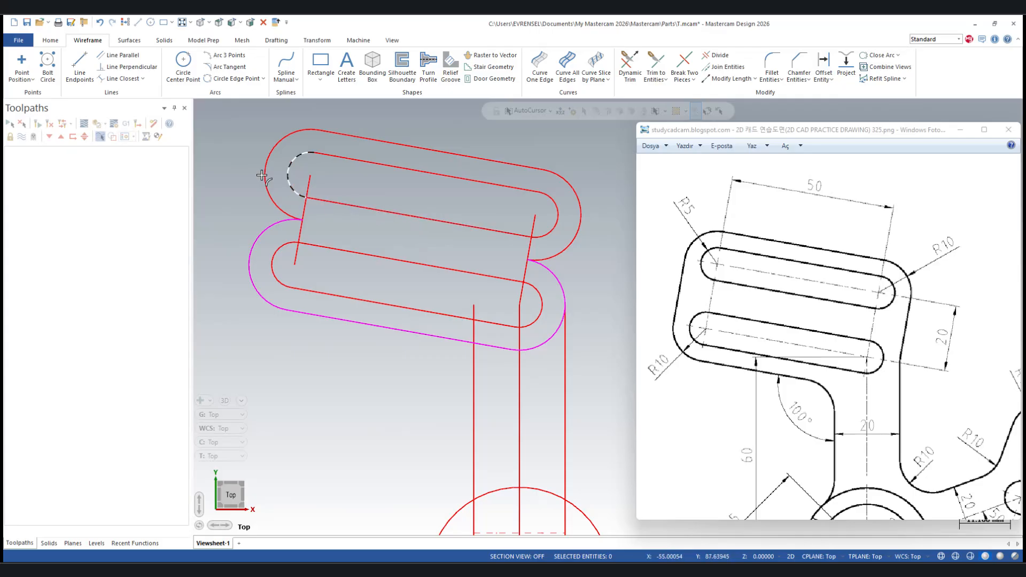
- Create a line parallel to the rectangle's left short edge, offset 10 mm outward
{"action": "left_click", "coordinate": [117, 53]}
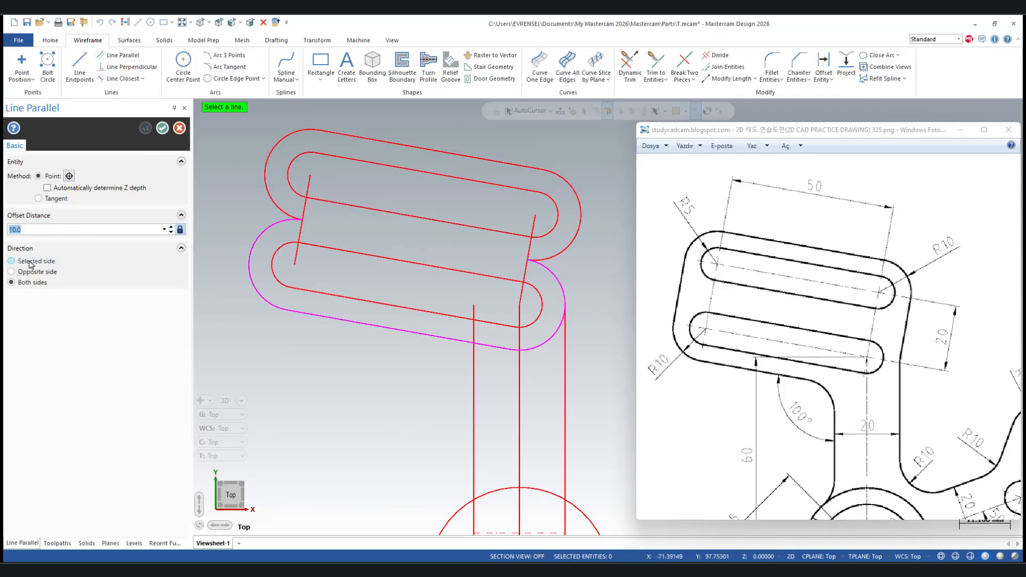
{"action": "left_click", "coordinate": [180, 229]}
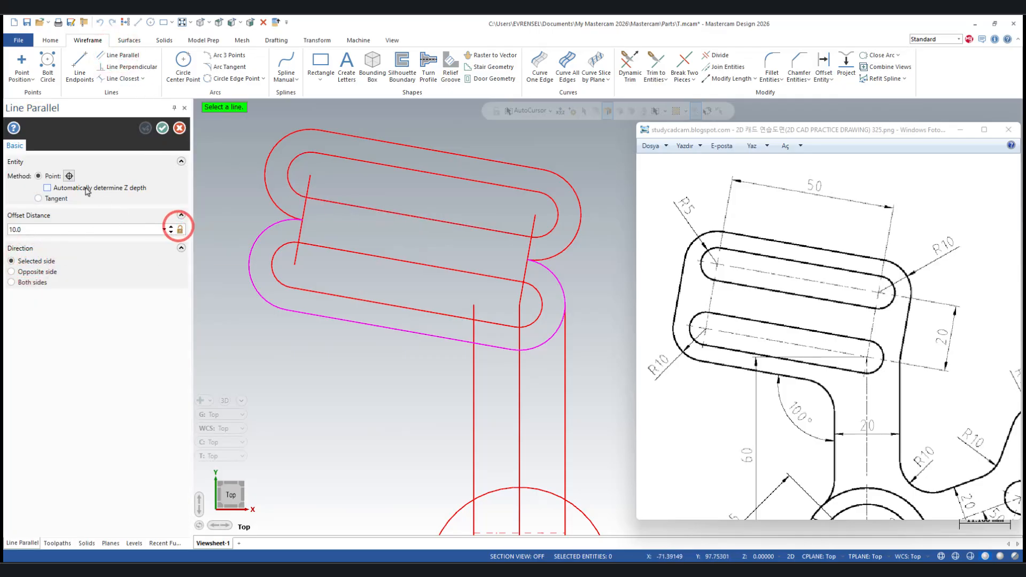
{"action": "left_click", "coordinate": [312, 209]}
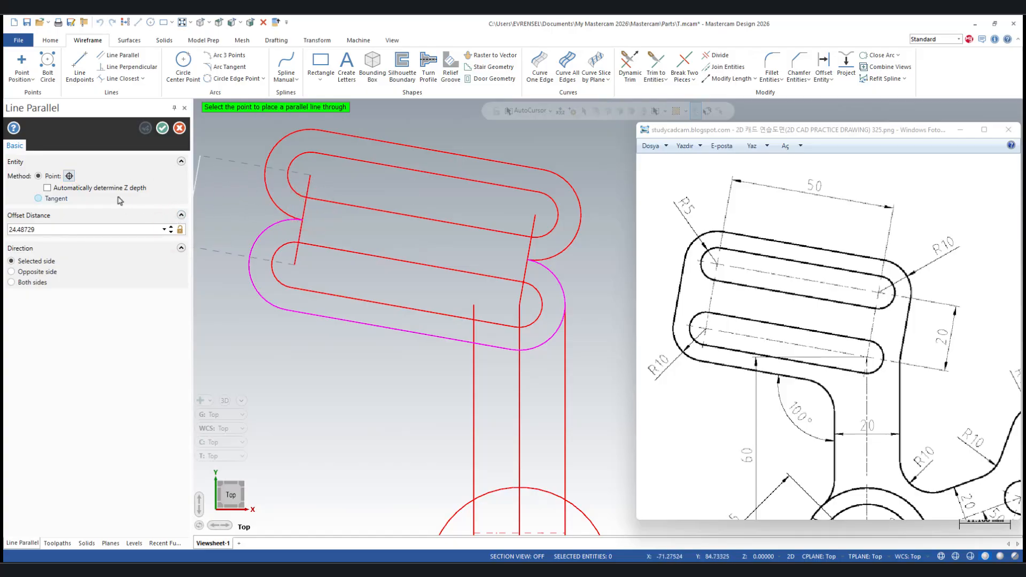
{"action": "left_click", "coordinate": [58, 199]}
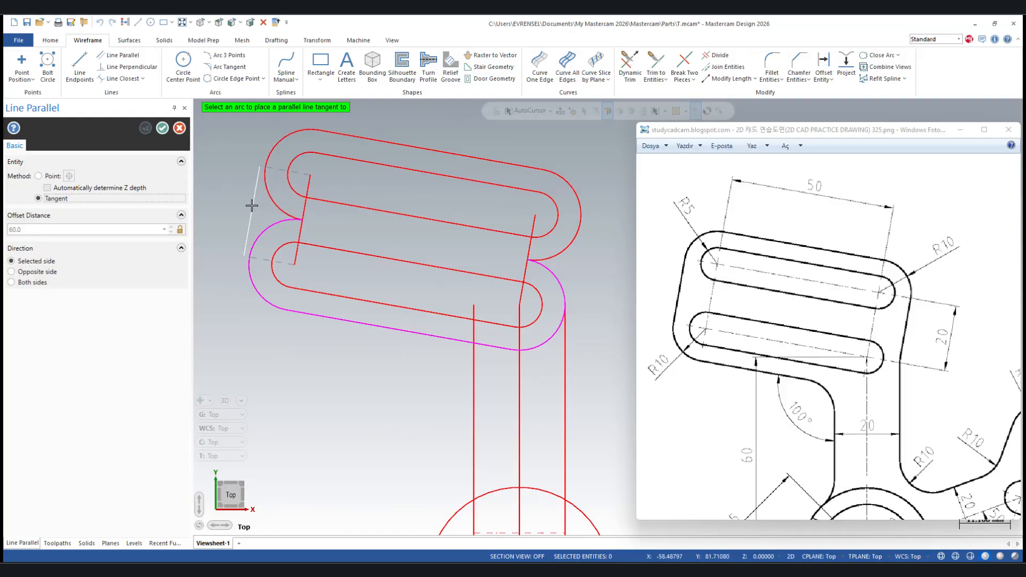
{"action": "left_click", "coordinate": [38, 176]}
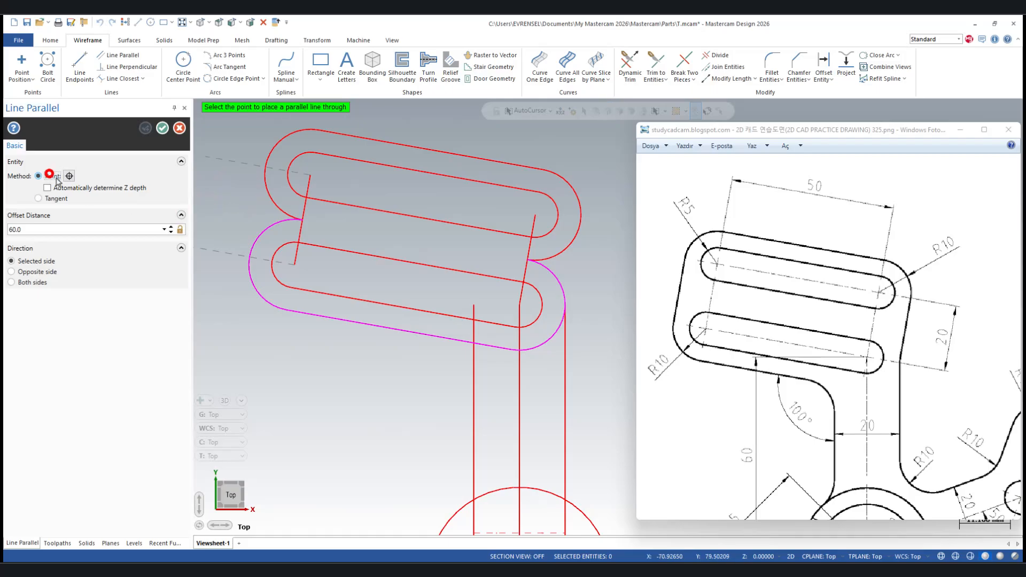
{"action": "left_click", "coordinate": [212, 190]}
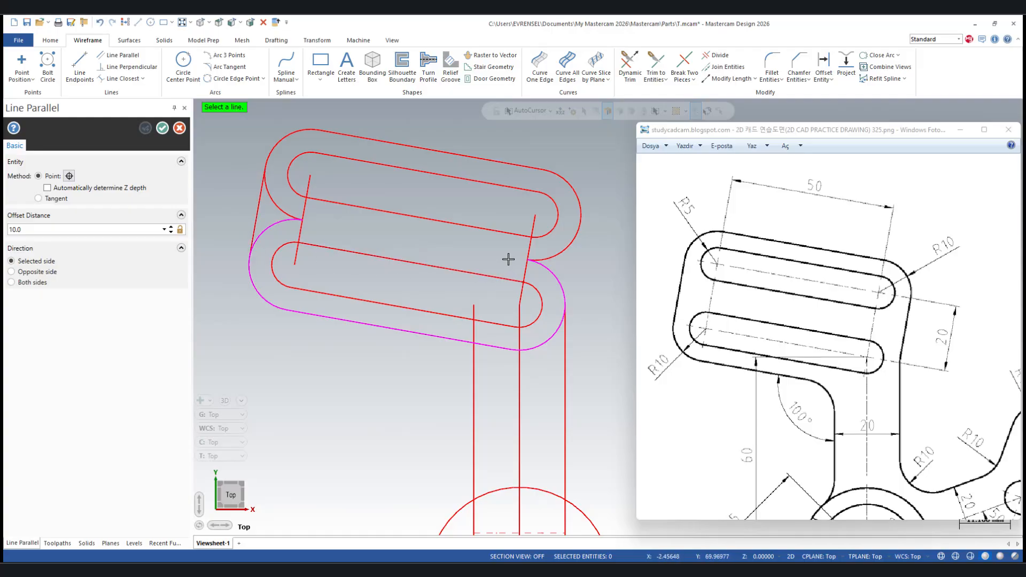
- Create a line parallel to the rectangle's right short edge, offset 10 mm outward, and accept it
{"action": "left_click", "coordinate": [525, 268]}
{"action": "left_click", "coordinate": [582, 282]}
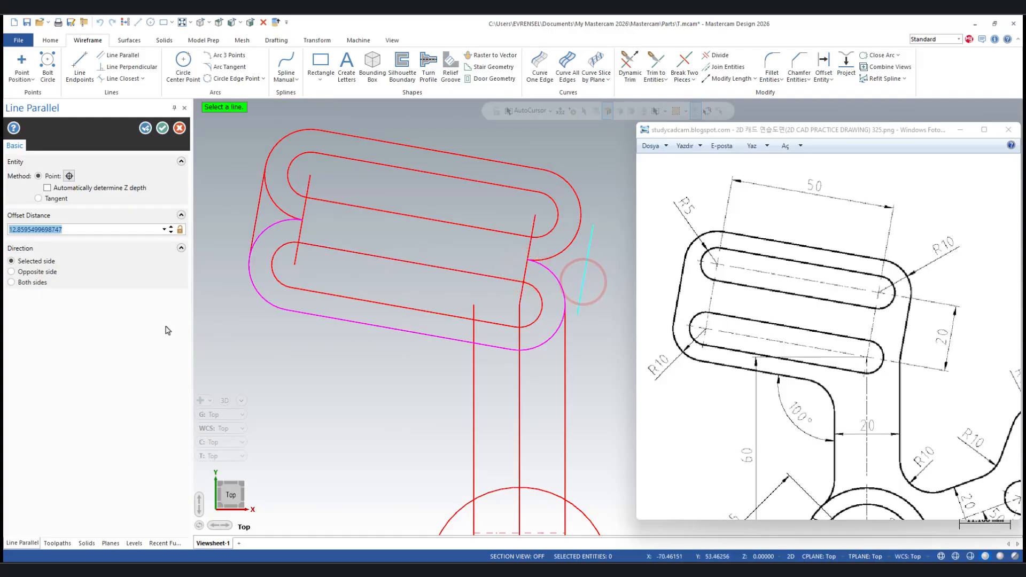
{"action": "type", "text": "10"}
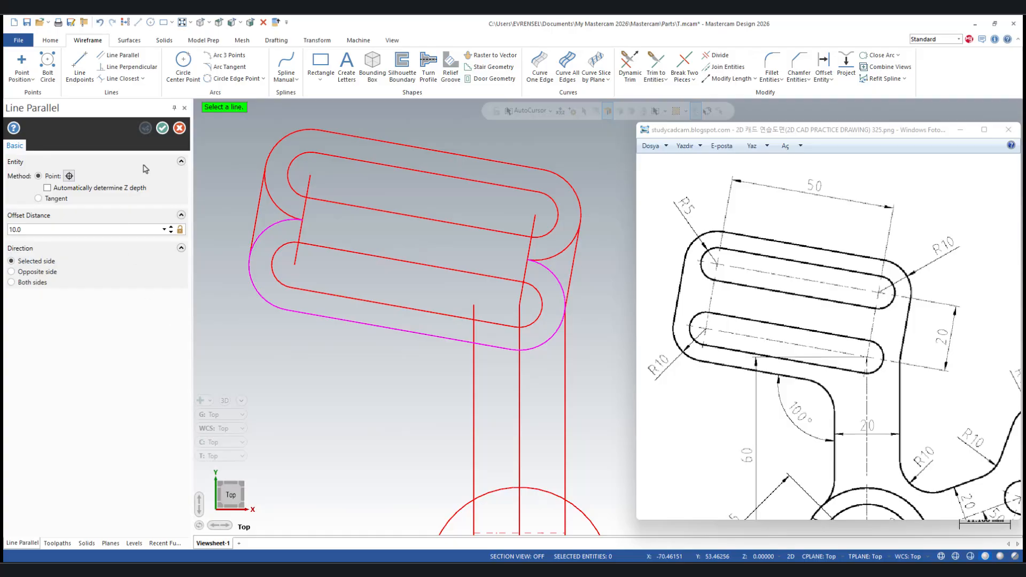
{"action": "left_click", "coordinate": [162, 128]}
- Delete the rectangle's two remaining short edges
{"action": "left_click", "coordinate": [307, 201]}
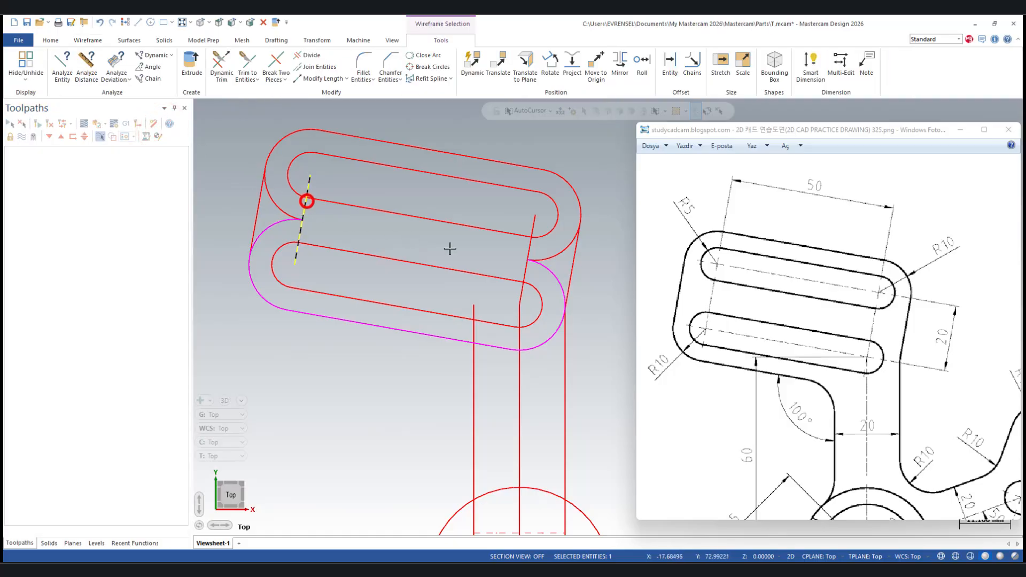
{"action": "left_click", "coordinate": [523, 260]}
{"action": "key", "text": "Delete"}
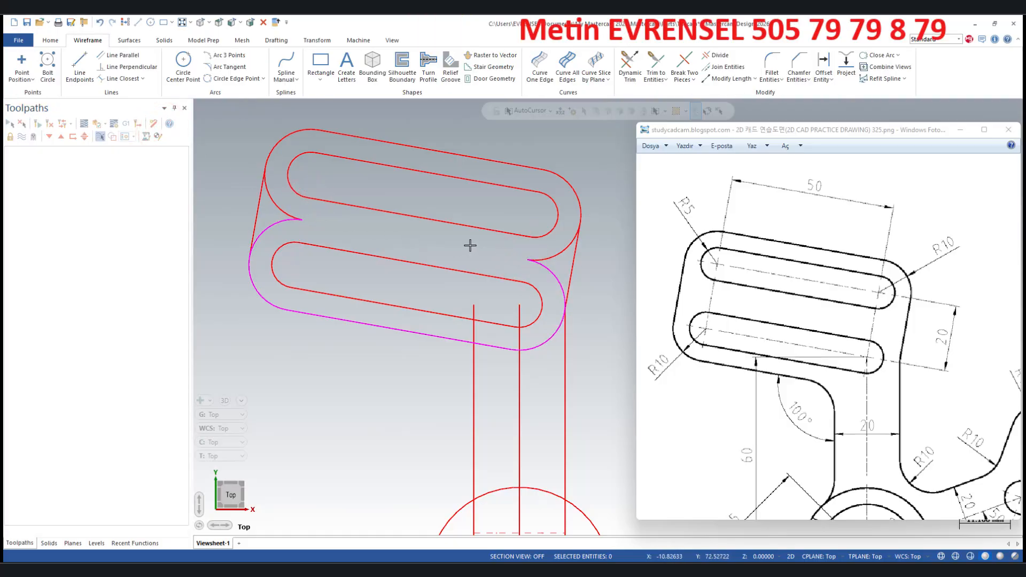
- Trim away the inward-curving arc portions between the two outer slots on both sides with Divide
{"action": "left_click", "coordinate": [721, 56]}
{"action": "left_click", "coordinate": [280, 212]}
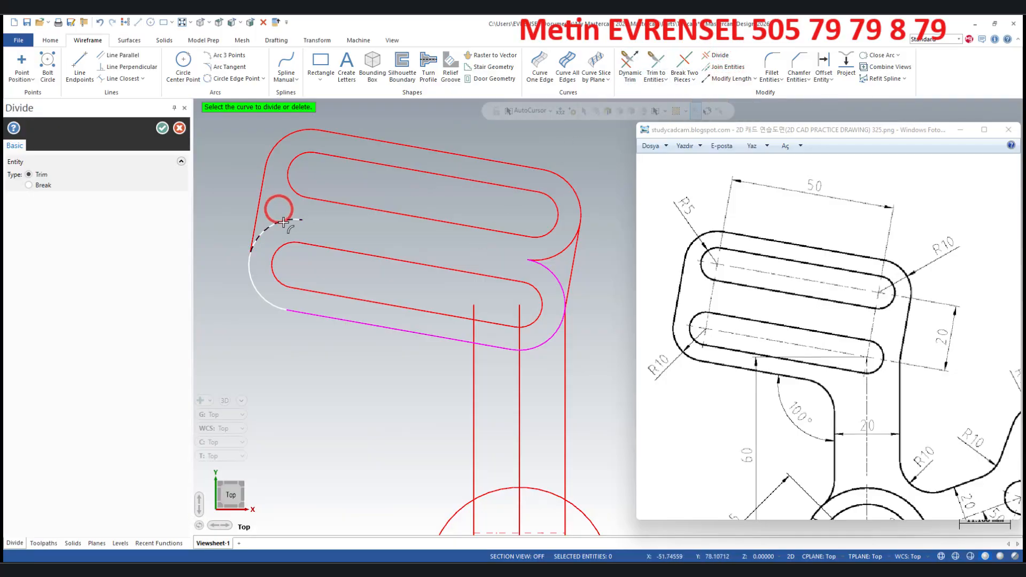
{"action": "left_click", "coordinate": [548, 264]}
{"action": "scroll", "coordinate": [355, 257], "scroll_direction": "down", "scroll_amount": 3}
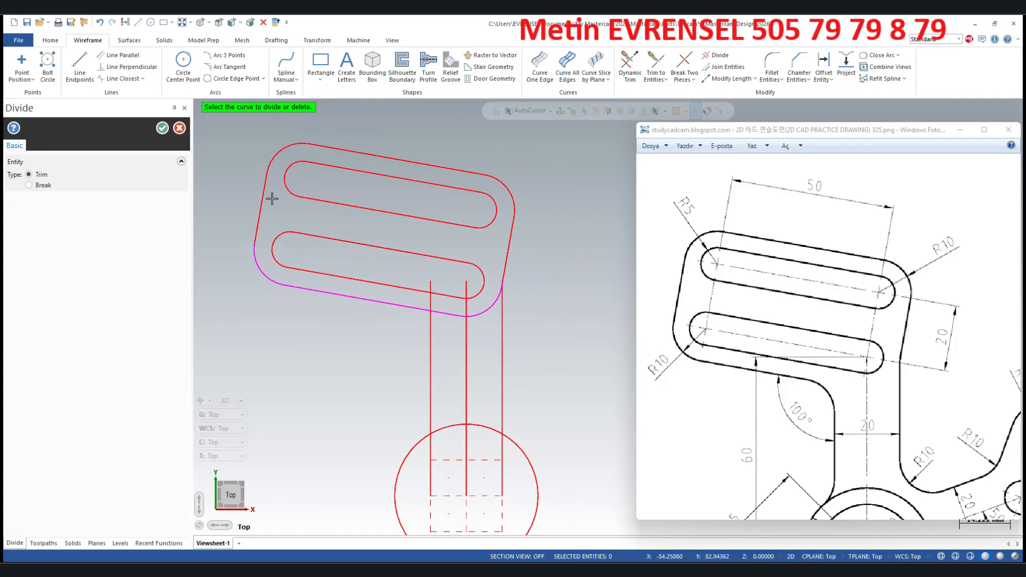
- Finish the Divide trimming and delete the rounded corner arc where the head's lower edge meets the arm's right side
{"action": "scroll", "coordinate": [508, 286], "scroll_direction": "up", "scroll_amount": 1}
{"action": "scroll", "coordinate": [204, 159], "scroll_direction": "up", "scroll_amount": 1}
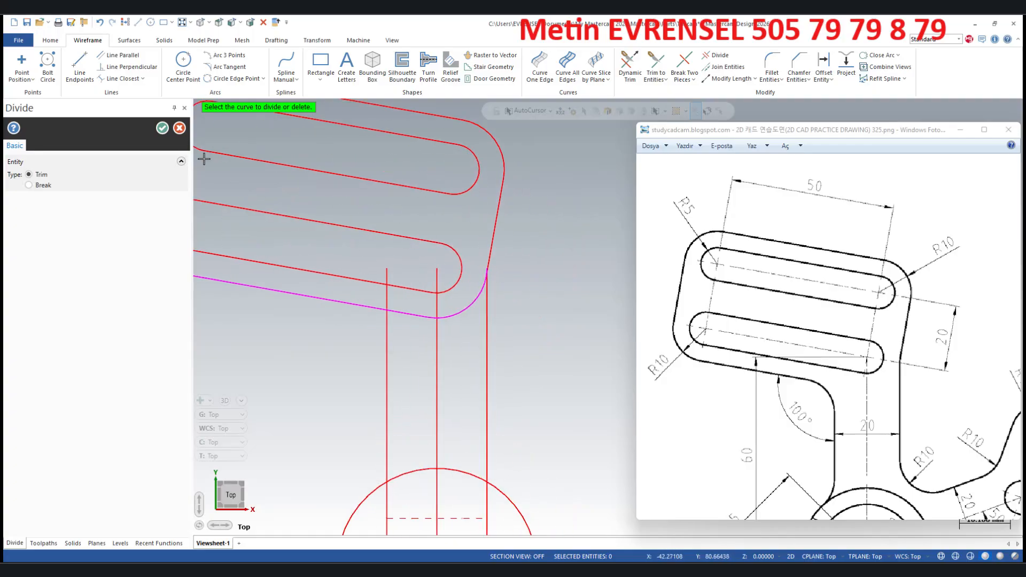
{"action": "left_click", "coordinate": [163, 128]}
{"action": "left_click_drag", "start_coordinate": [854, 397], "coordinate": [812, 340]}
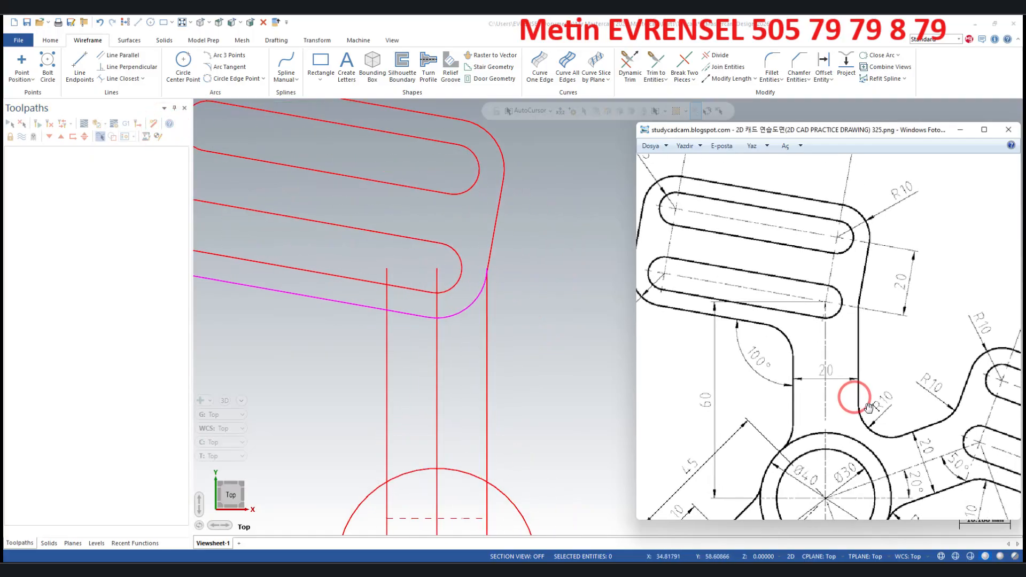
{"action": "left_click_drag", "start_coordinate": [908, 421], "coordinate": [879, 335]}
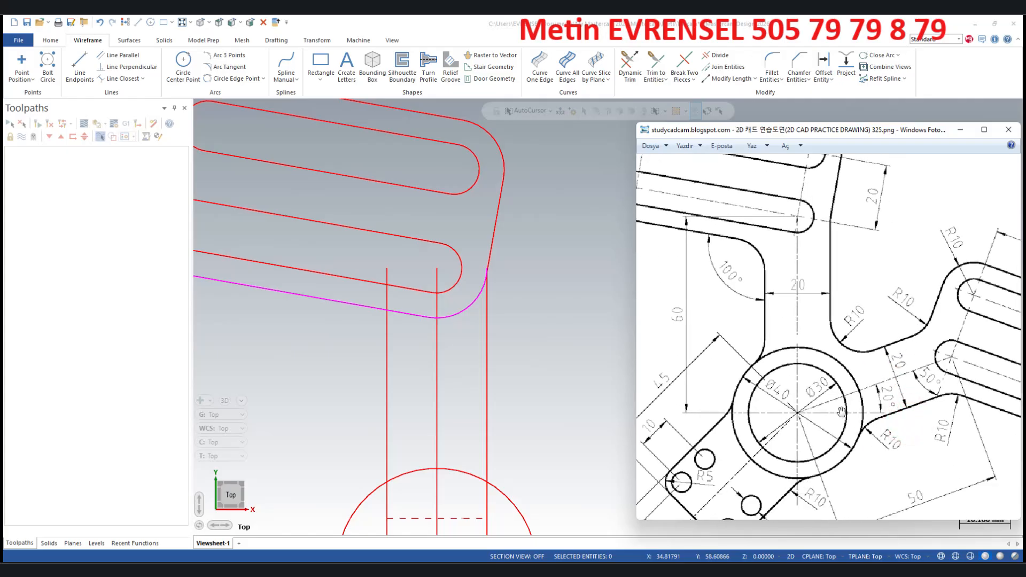
{"action": "mouse_move", "coordinate": [834, 385]}
{"action": "left_mouse_down"}
{"action": "mouse_move", "coordinate": [852, 435]}
{"action": "mouse_move", "coordinate": [894, 462]}
{"action": "left_mouse_up"}
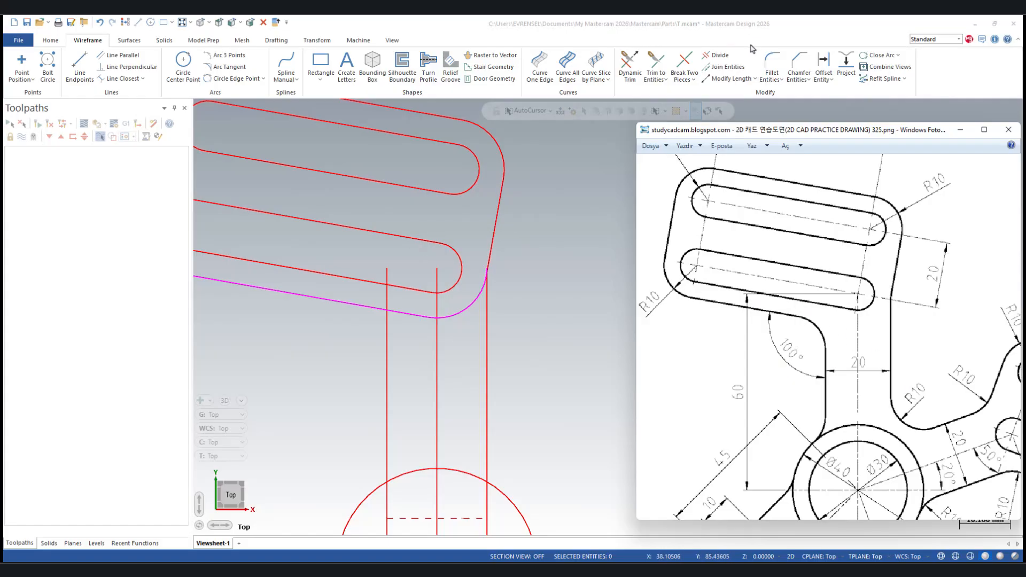
{"action": "left_click", "coordinate": [469, 315]}
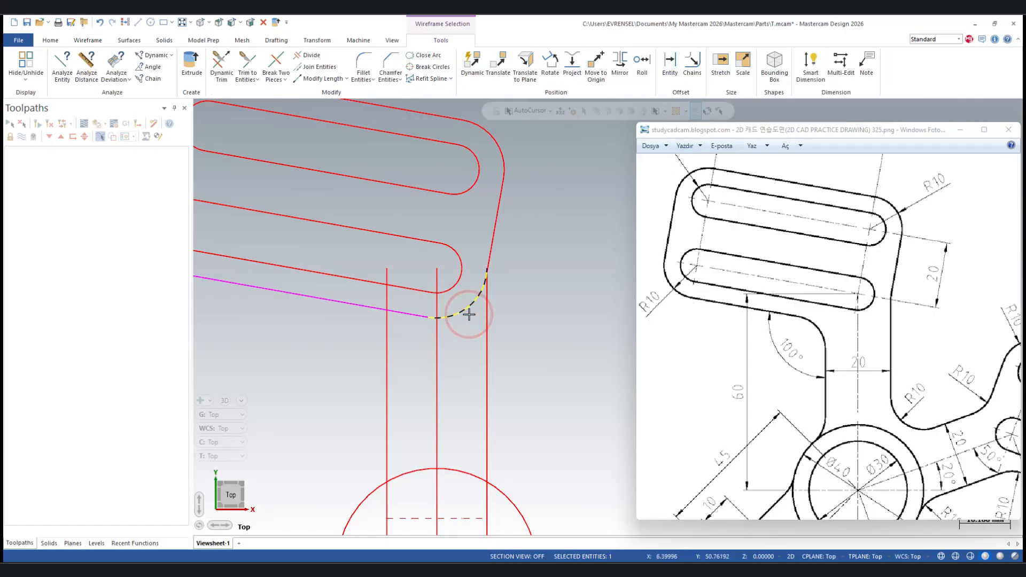
{"action": "key", "text": "Delete"}
- Fillet the head's lower edge with the arm's left line and the head's right slanted edge with the arm's right line, radius 10 mm
{"action": "scroll", "coordinate": [488, 221], "scroll_direction": "up", "scroll_amount": 2}
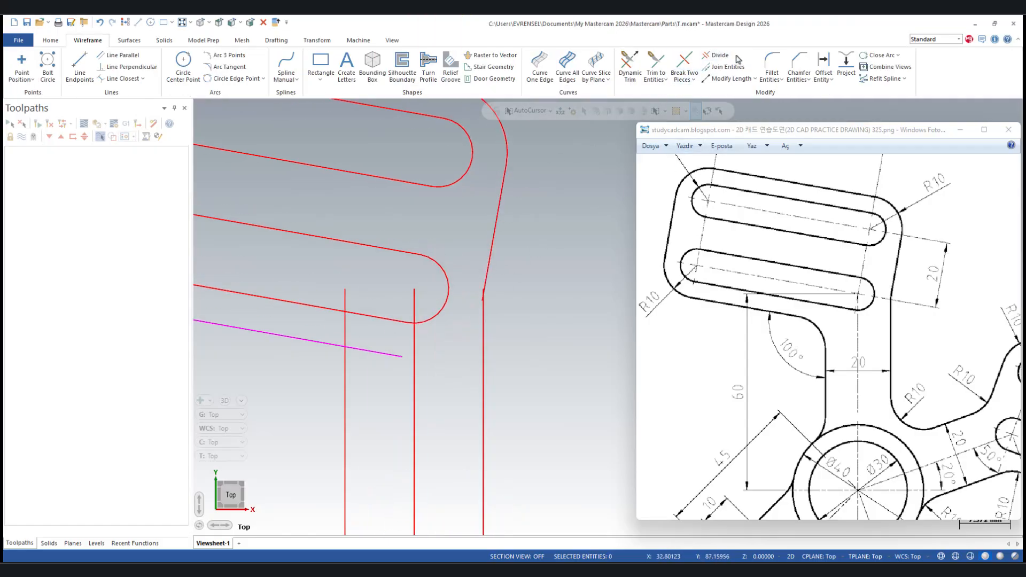
{"action": "left_click", "coordinate": [772, 63]}
{"action": "left_click", "coordinate": [137, 253]}
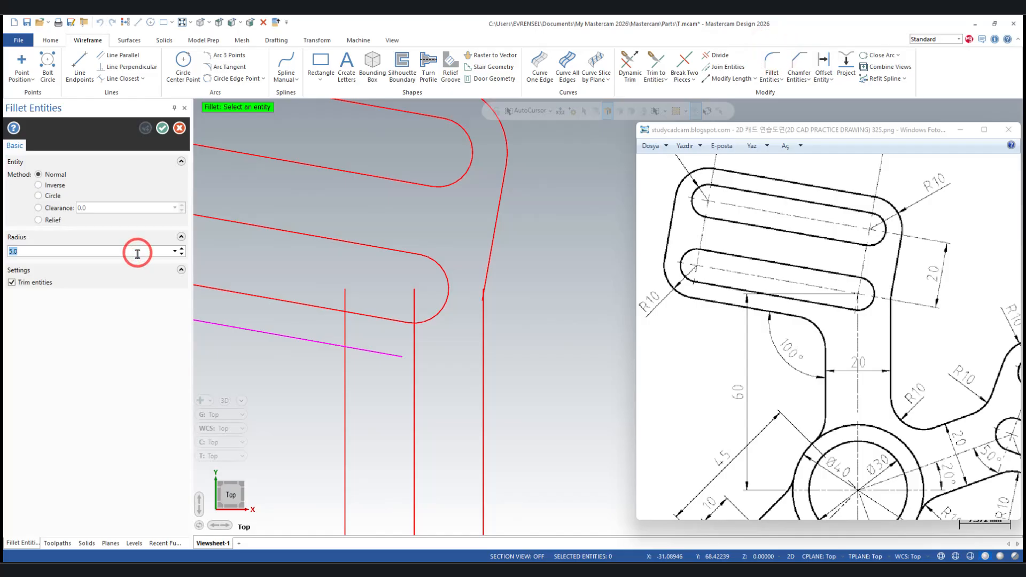
{"action": "type", "text": "10"}
{"action": "left_click", "coordinate": [237, 326]}
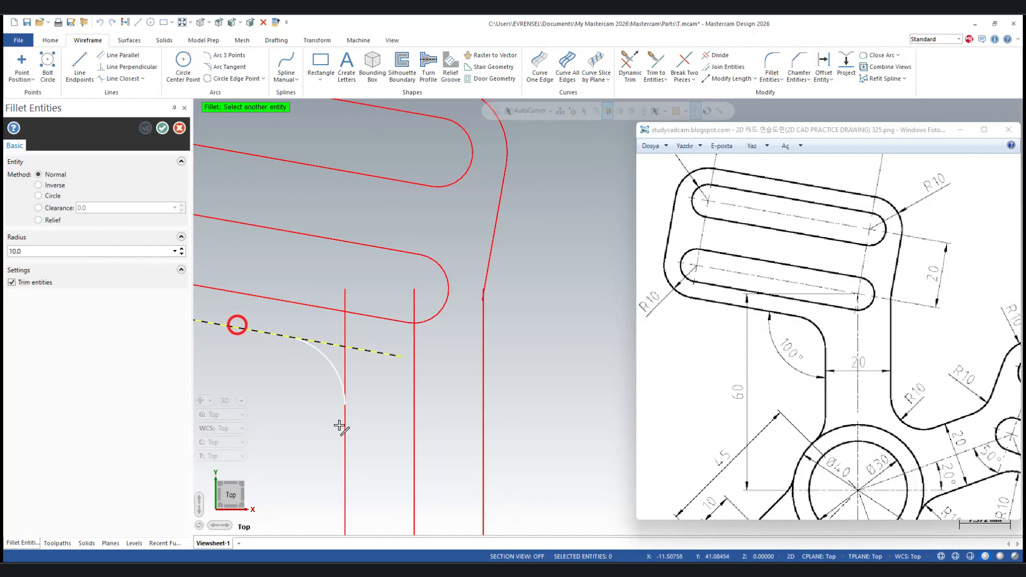
{"action": "left_click", "coordinate": [344, 425]}
{"action": "left_click", "coordinate": [484, 426]}
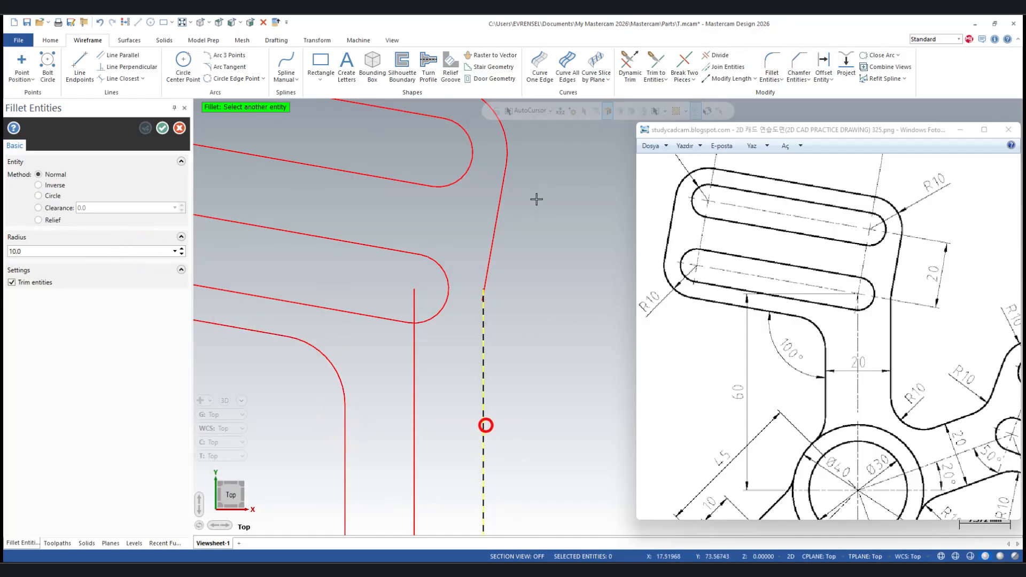
{"action": "left_click", "coordinate": [506, 184]}
- Fillet both vertical arm lines with the hub circle at radius 10 mm, with entity trimming turned off, and accept
{"action": "scroll", "coordinate": [508, 179], "scroll_direction": "down", "scroll_amount": 4}
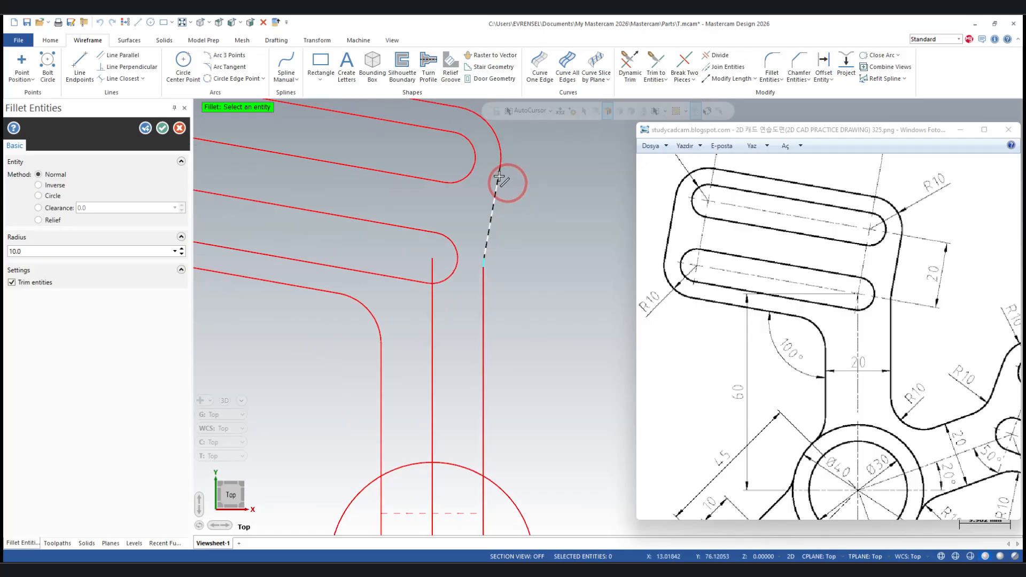
{"action": "left_click", "coordinate": [421, 305]}
{"action": "left_click", "coordinate": [405, 373]}
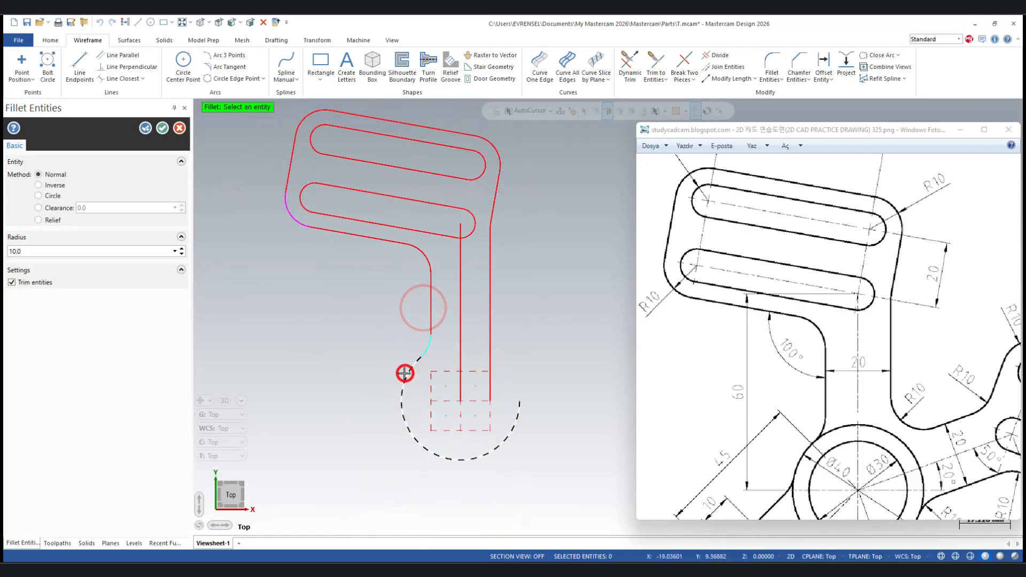
{"action": "left_click", "coordinate": [32, 282]}
{"action": "left_click", "coordinate": [491, 317]}
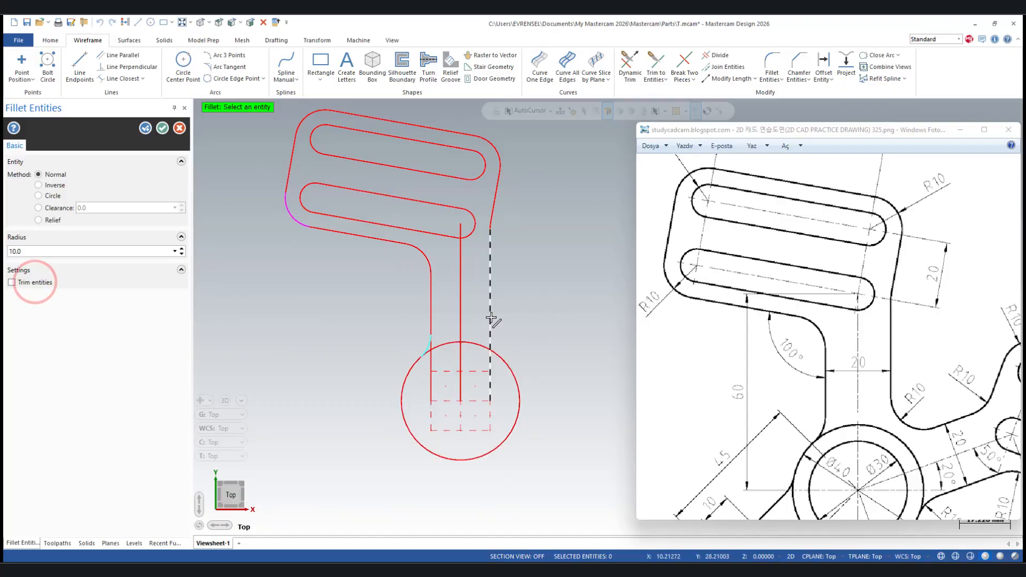
{"action": "left_click", "coordinate": [523, 371]}
{"action": "left_click", "coordinate": [162, 127]}
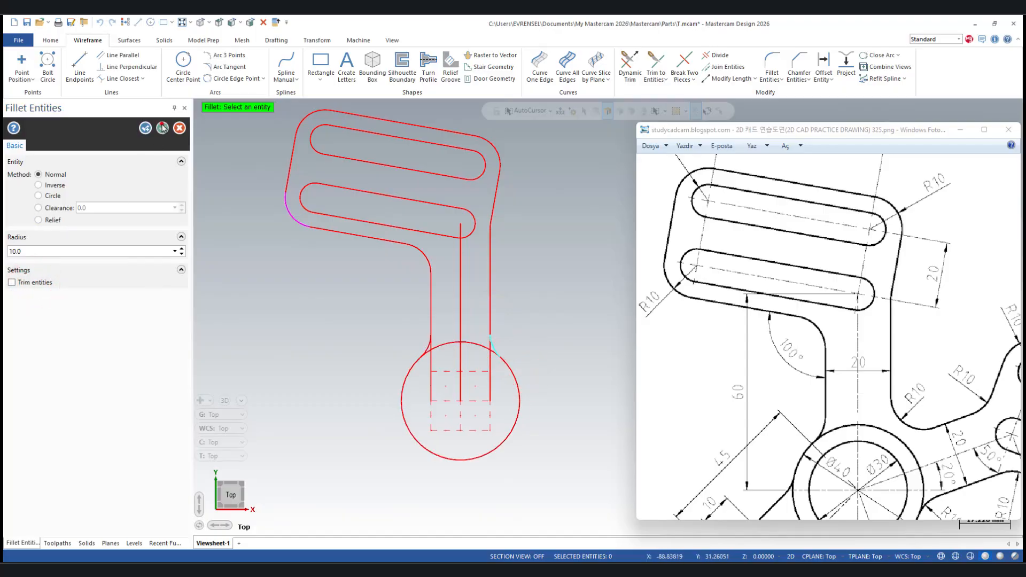
- Trim the arm's left and right vertical lines to their base fillets with Dynamic Trim, using the Trim 2 entities method, and accept
{"action": "scroll", "coordinate": [323, 312], "scroll_direction": "up", "scroll_amount": 2}
{"action": "left_click", "coordinate": [633, 60]}
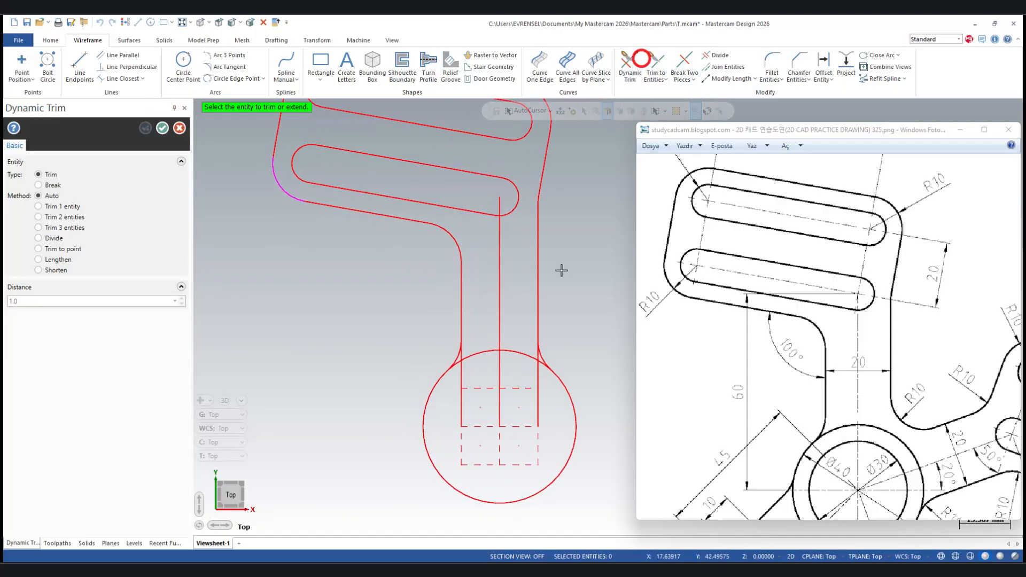
{"action": "scroll", "coordinate": [453, 329], "scroll_direction": "up", "scroll_amount": 4}
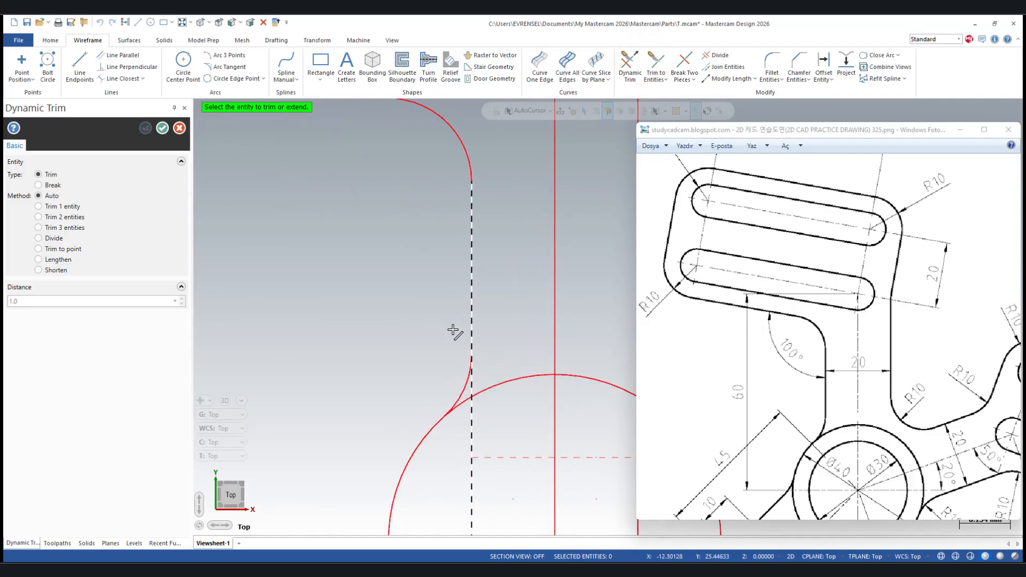
{"action": "left_click", "coordinate": [72, 217]}
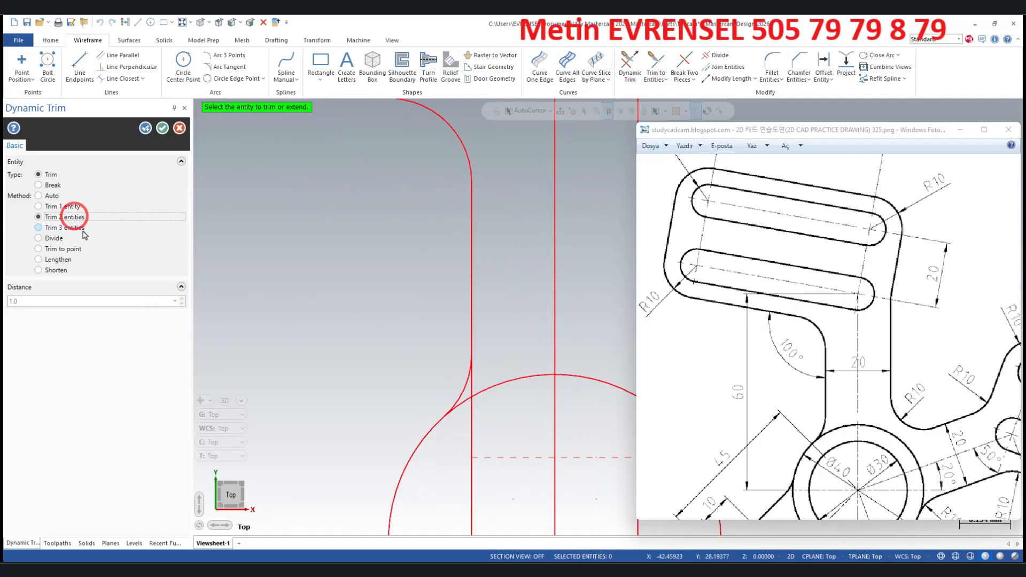
{"action": "left_click", "coordinate": [458, 390]}
{"action": "left_click", "coordinate": [463, 311]}
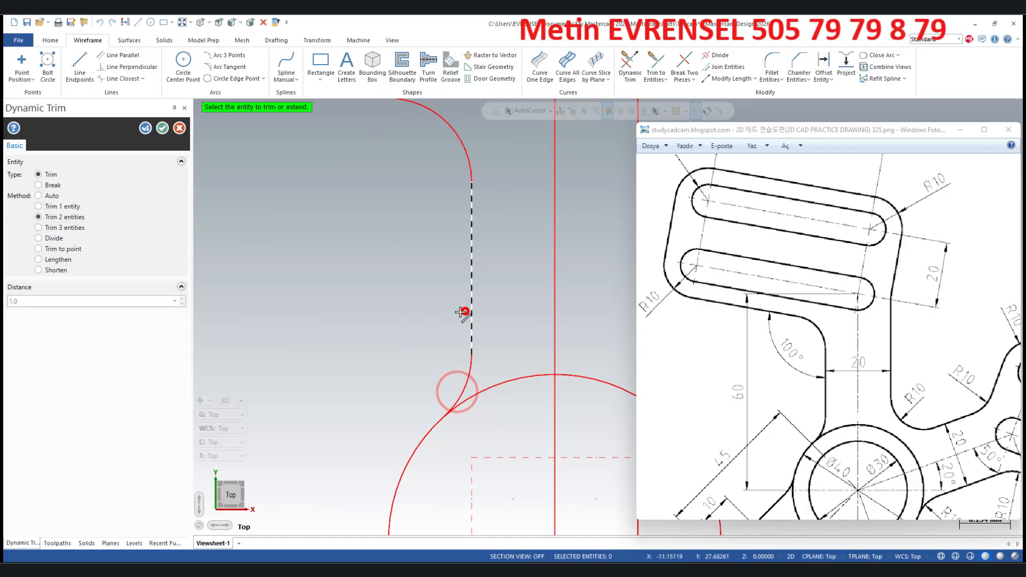
{"action": "scroll", "coordinate": [280, 322], "scroll_direction": "down", "scroll_amount": 1}
{"action": "scroll", "coordinate": [280, 322], "scroll_direction": "down", "scroll_amount": 1}
{"action": "left_click", "coordinate": [460, 288]}
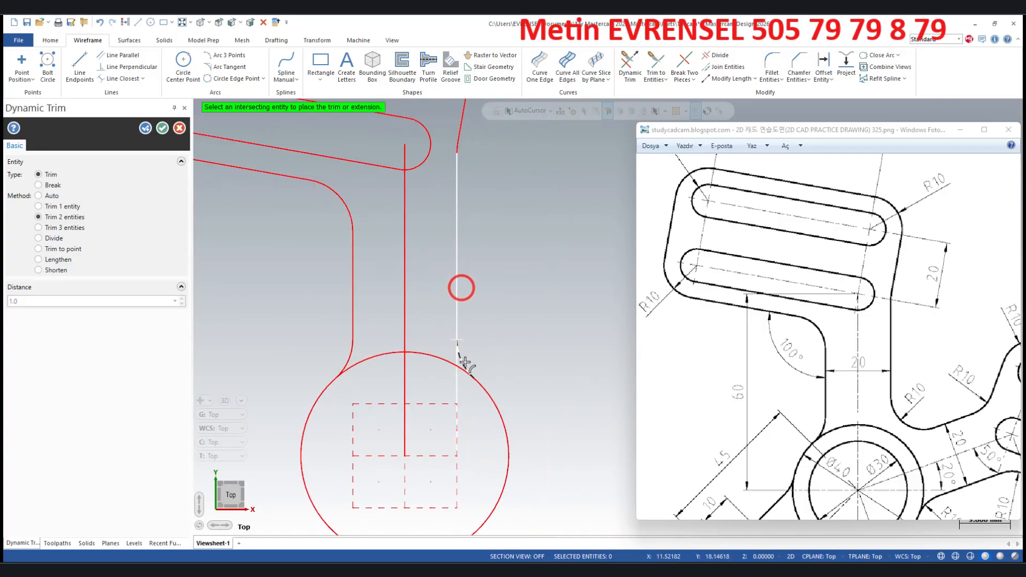
{"action": "left_click", "coordinate": [464, 362]}
{"action": "scroll", "coordinate": [506, 337], "scroll_direction": "down", "scroll_amount": 1}
{"action": "left_click", "coordinate": [163, 127]}
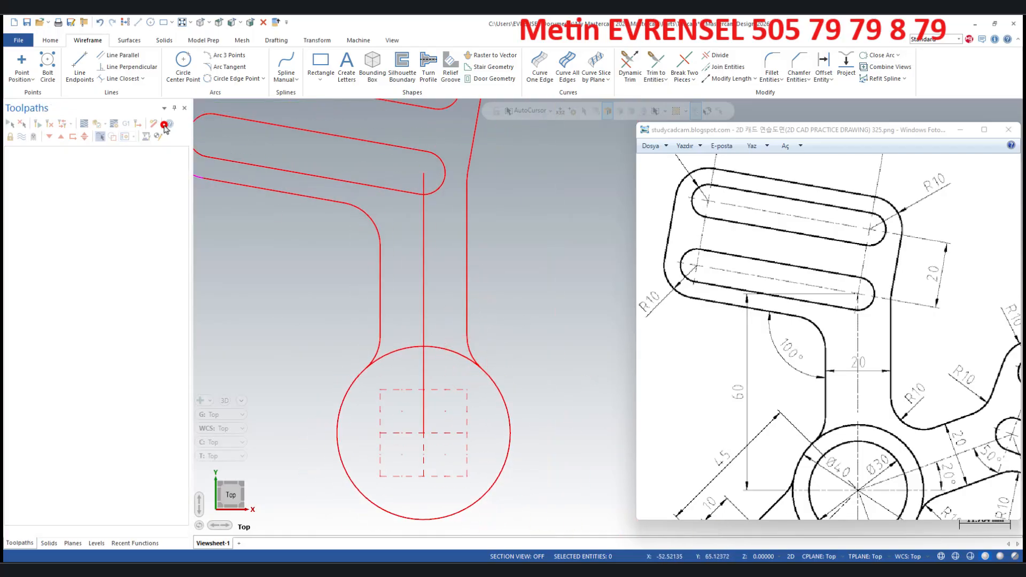
- Remove the hub circle's upper portion between the arm lines and the right base fillet with Divide
{"action": "left_click", "coordinate": [716, 55]}
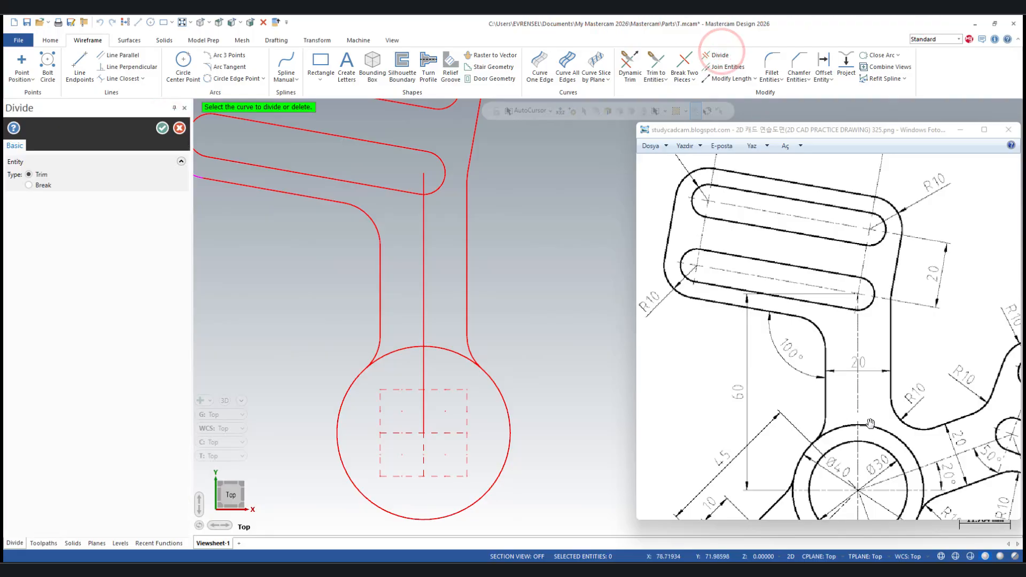
{"action": "left_click", "coordinate": [401, 357]}
{"action": "left_click", "coordinate": [449, 355]}
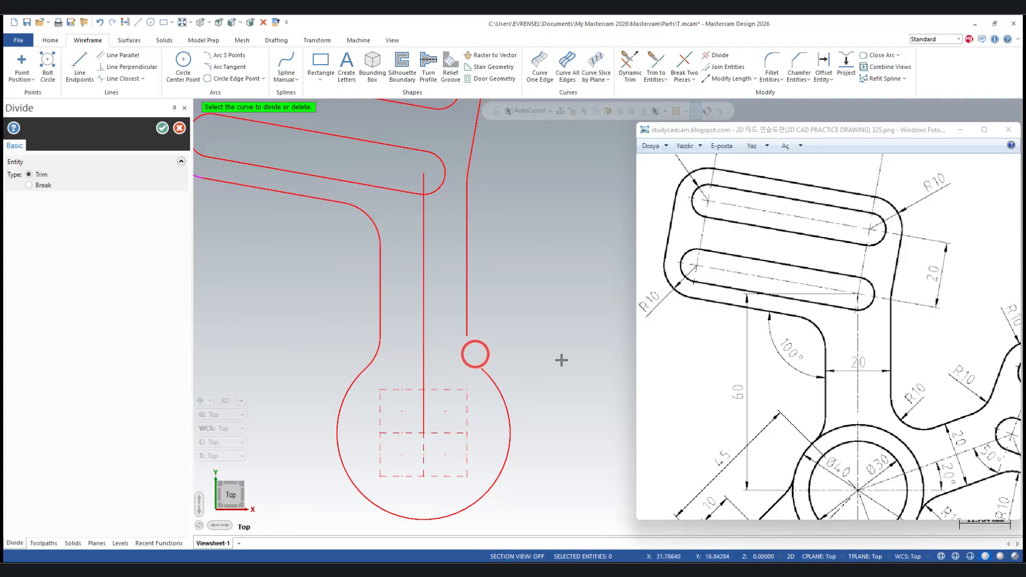
{"action": "left_click", "coordinate": [162, 130]}
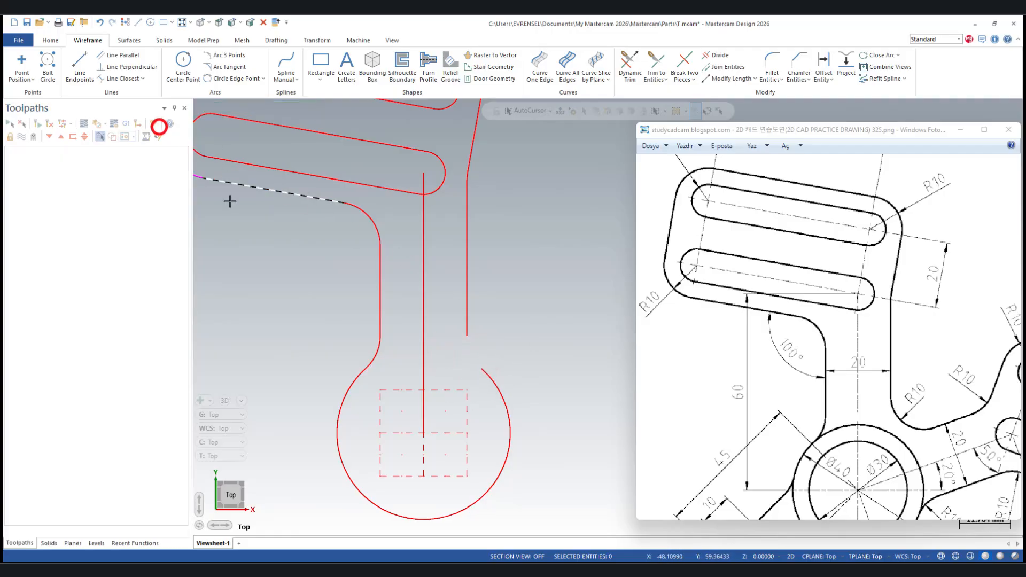
- Close the open hub arc back into a full circle and clear the result colors
{"action": "left_click", "coordinate": [509, 430]}
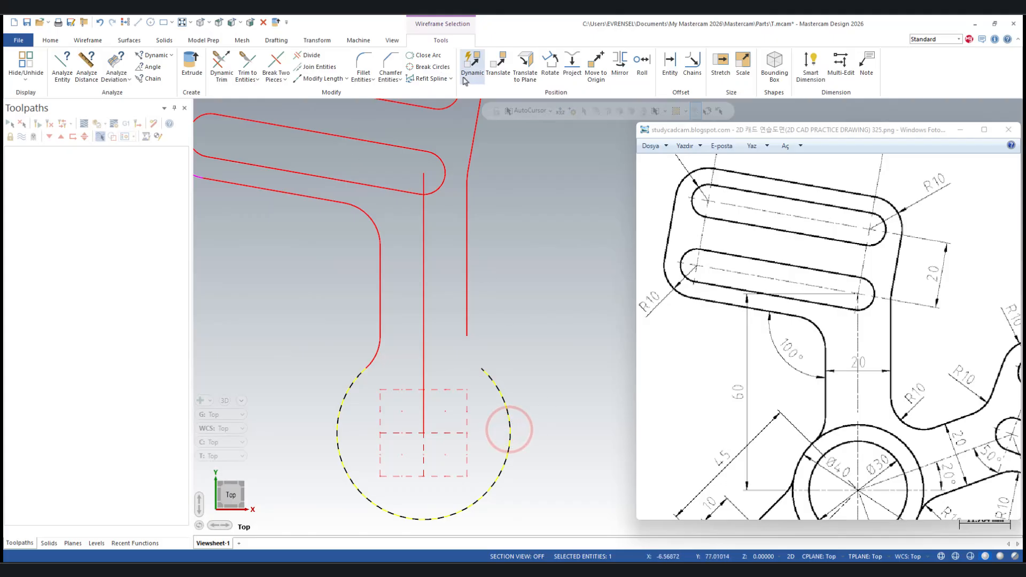
{"action": "left_click", "coordinate": [425, 55]}
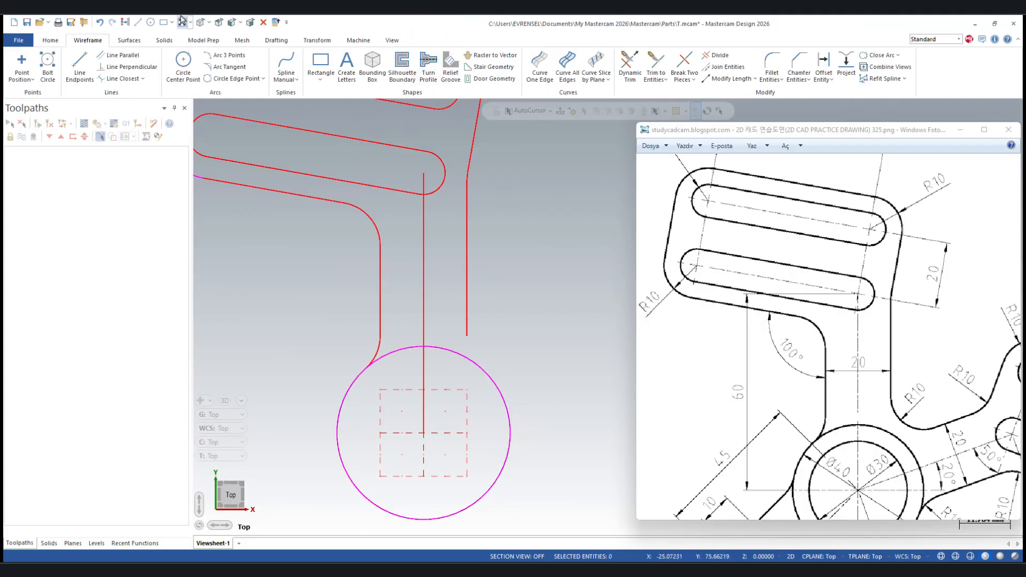
{"action": "left_click", "coordinate": [125, 21]}
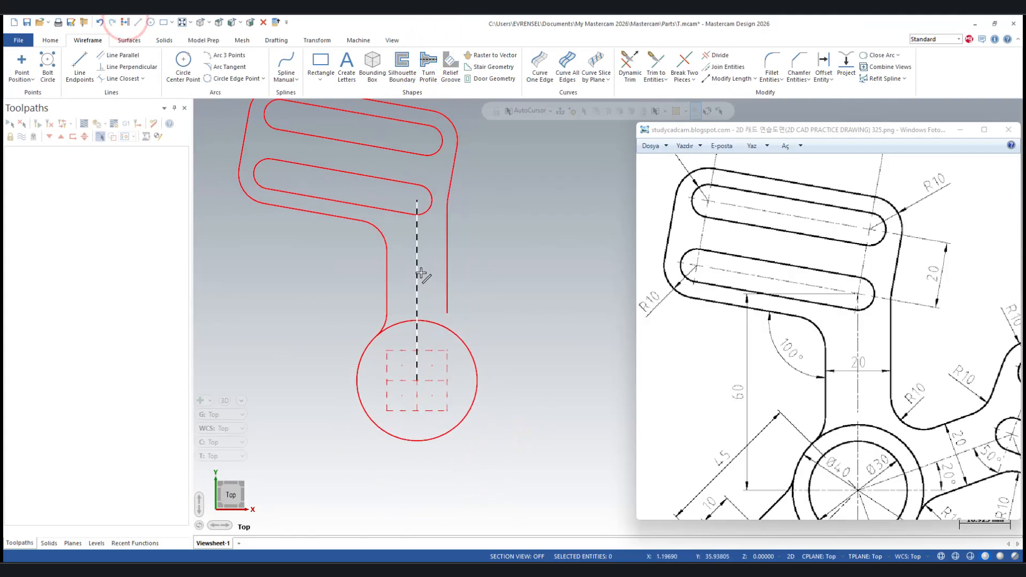
- Delete the vertical center line running from the hub center up to the lower slot
{"action": "left_click", "coordinate": [418, 272]}
{"action": "key", "text": "Delete"}
{"action": "scroll", "coordinate": [303, 304], "scroll_direction": "down", "scroll_amount": 1}
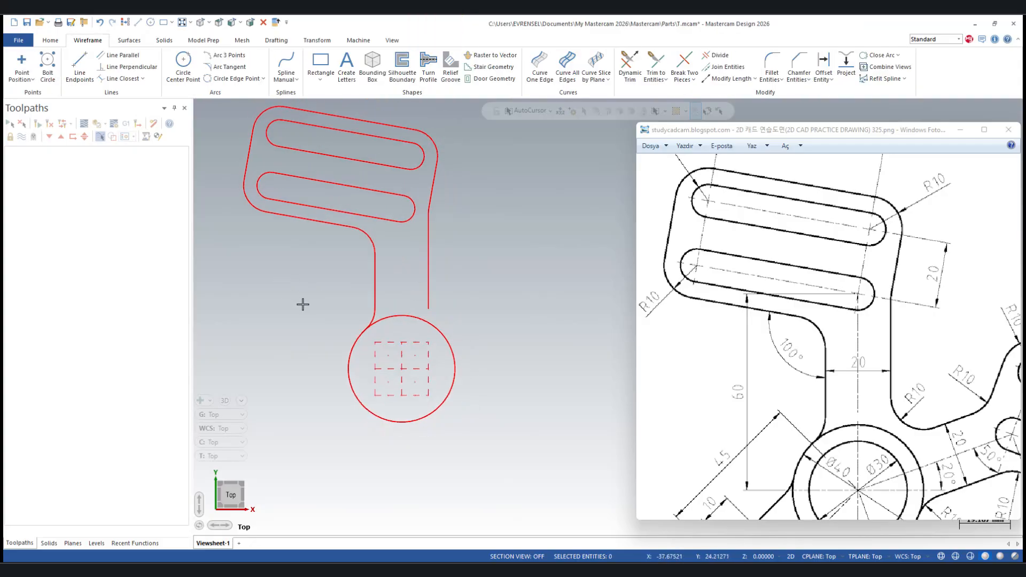
- Examine the reference drawing's dimensions for the hub and the right arm with its tilted two-slot head
{"action": "left_click_drag", "start_coordinate": [811, 434], "coordinate": [726, 276]}
{"action": "scroll", "coordinate": [764, 319], "scroll_direction": "down", "scroll_amount": 5}
{"action": "left_click", "coordinate": [783, 346]}
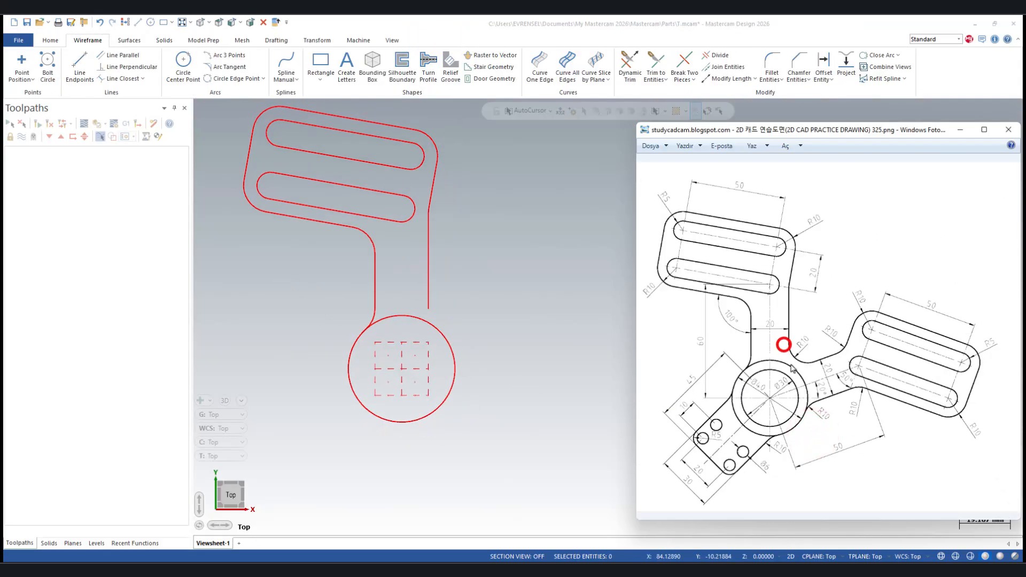
{"action": "scroll", "coordinate": [758, 409], "scroll_direction": "up", "scroll_amount": 4}
{"action": "left_click_drag", "start_coordinate": [755, 412], "coordinate": [798, 380]}
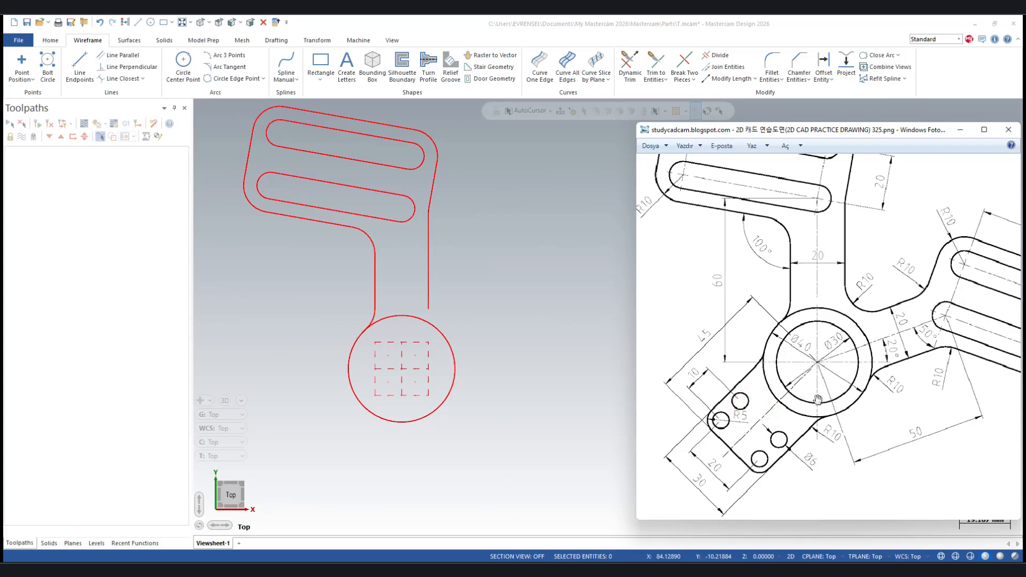
{"action": "left_click_drag", "start_coordinate": [937, 325], "coordinate": [810, 364]}
{"action": "left_click_drag", "start_coordinate": [877, 379], "coordinate": [865, 382]}
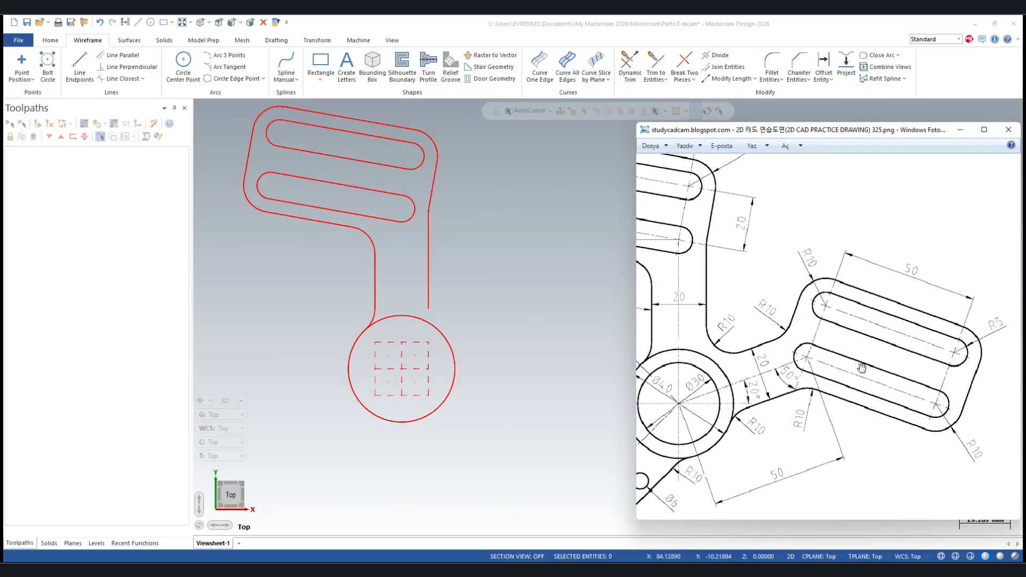
{"action": "scroll", "coordinate": [506, 271], "scroll_direction": "up", "scroll_amount": 1}
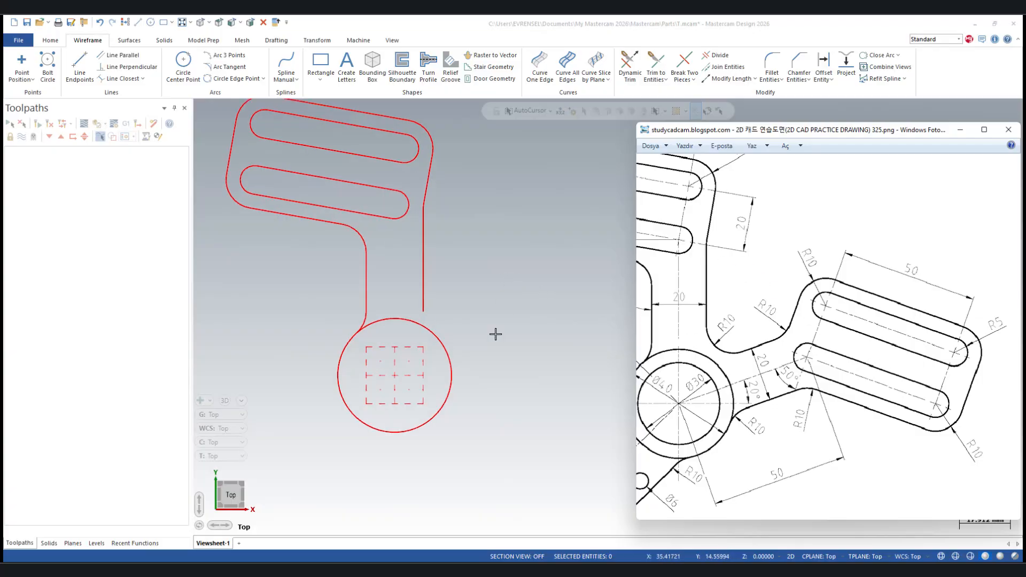
{"action": "scroll", "coordinate": [481, 421], "scroll_direction": "down", "scroll_amount": 1}
{"action": "scroll", "coordinate": [513, 294], "scroll_direction": "up", "scroll_amount": 1}
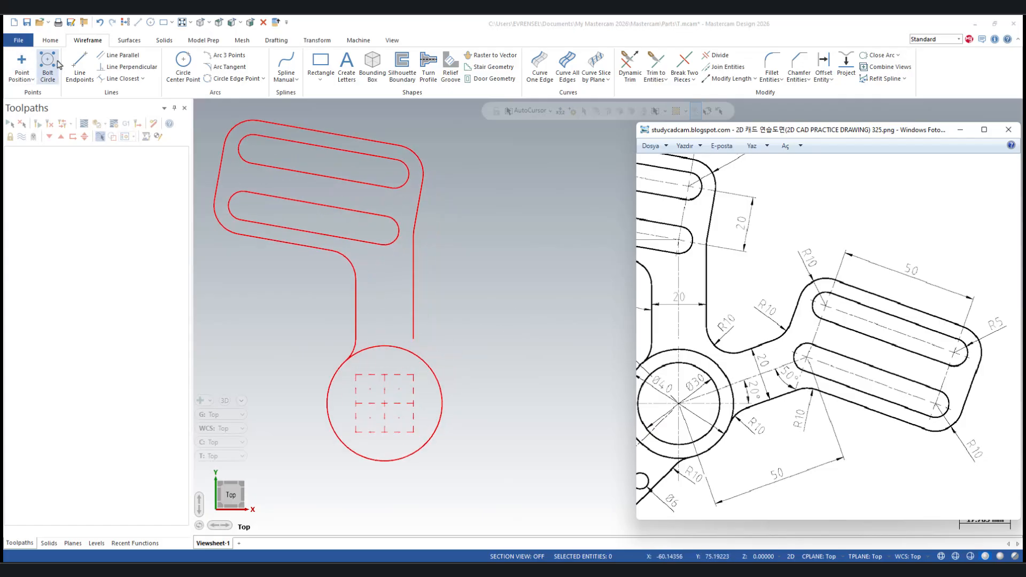
- Draw the right arm's axis line from the origin, 50 long at a 20-degree angle
{"action": "left_click", "coordinate": [80, 64]}
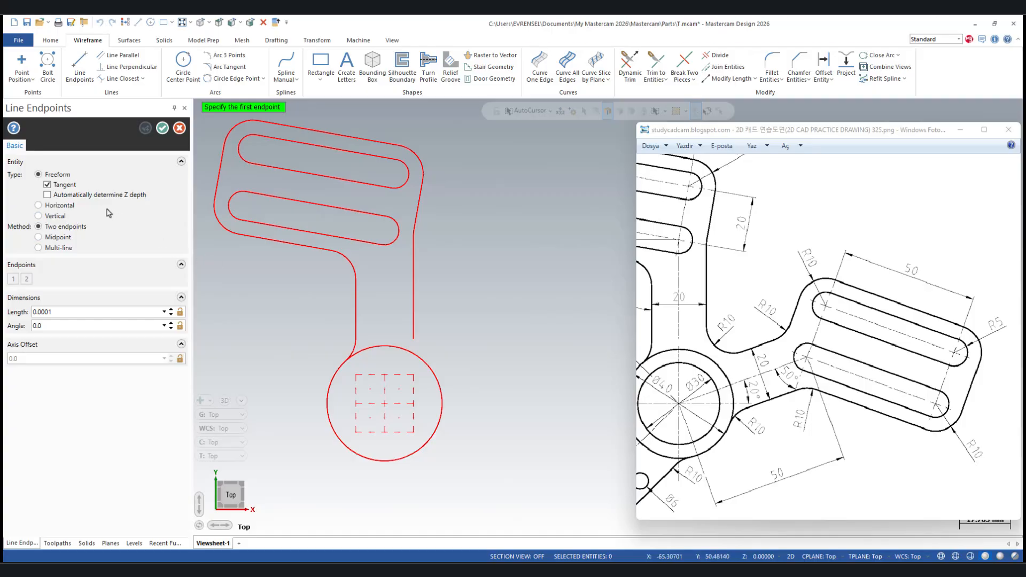
{"action": "key", "text": "o"}
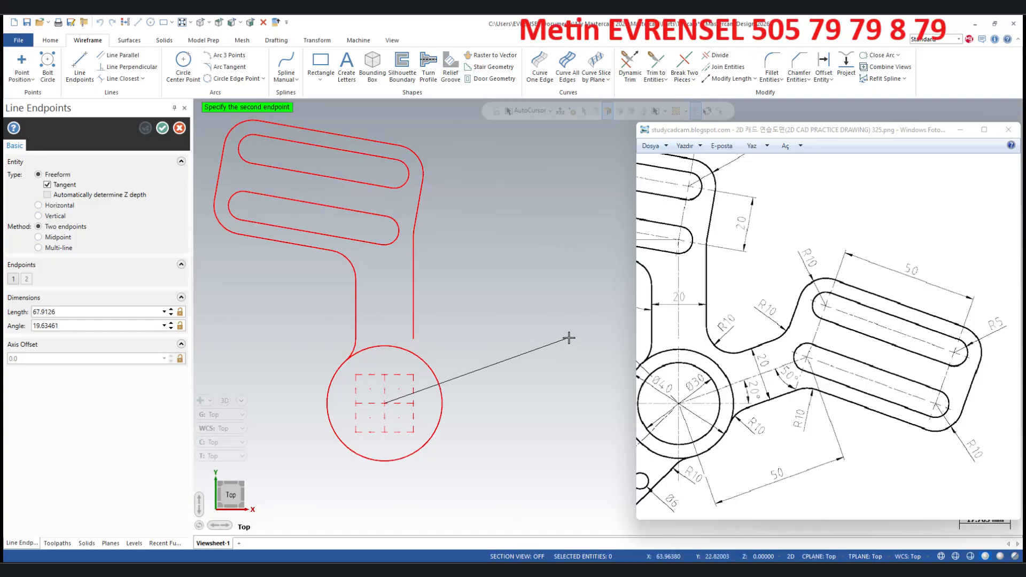
{"action": "left_click", "coordinate": [578, 339]}
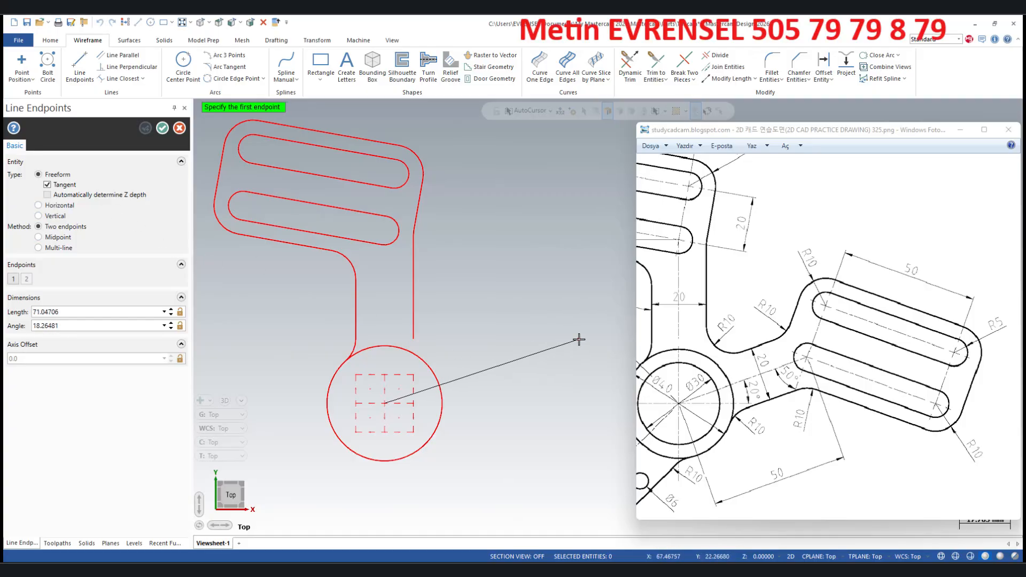
{"action": "left_click", "coordinate": [94, 326]}
{"action": "type", "text": "20.0"}
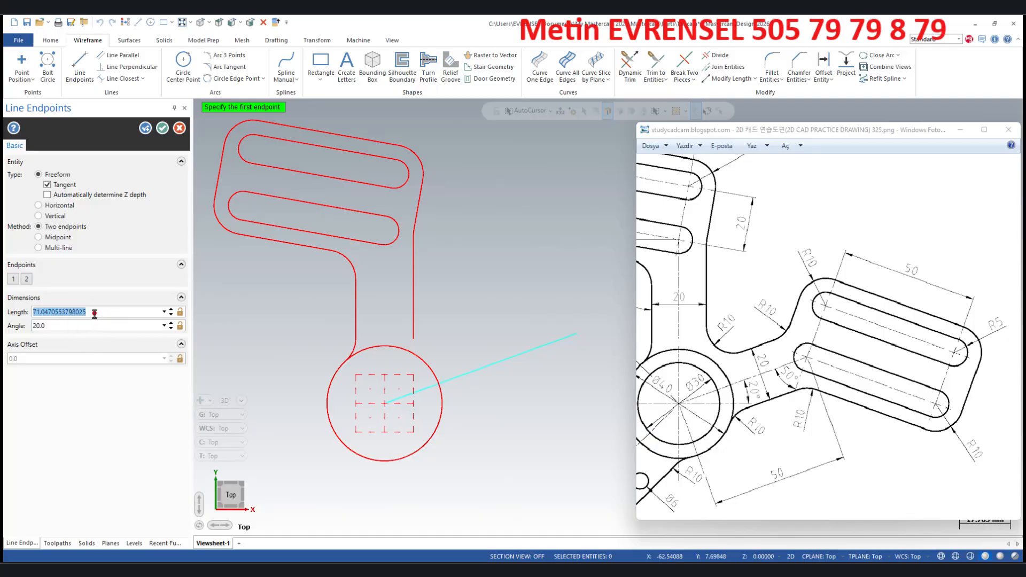
{"action": "type", "text": "50.0"}
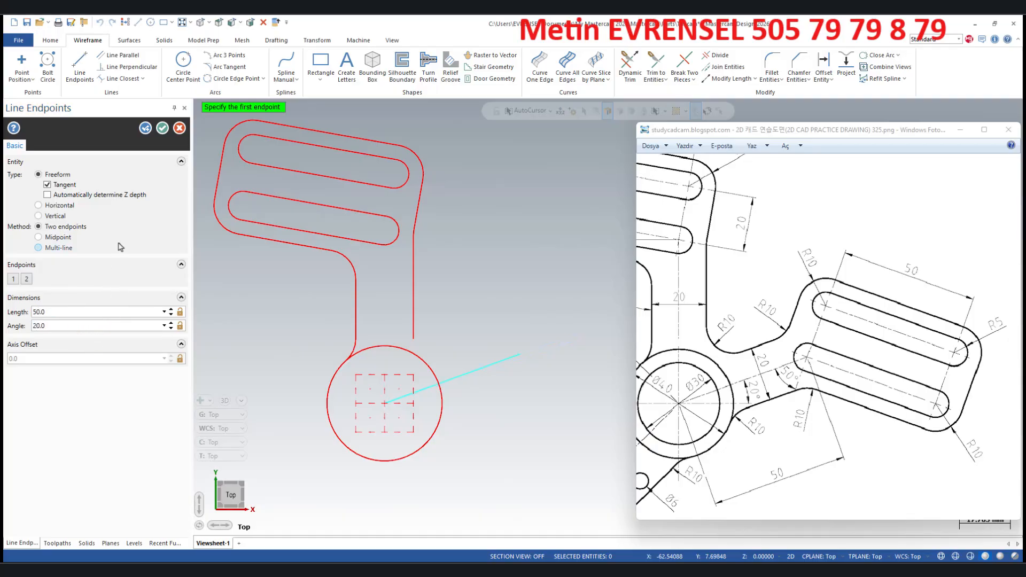
{"action": "left_click", "coordinate": [145, 129]}
- Draw a line with the Midpoint method centered on the axis's outer end, angled at 250 degrees
{"action": "scroll", "coordinate": [453, 305], "scroll_direction": "down", "scroll_amount": 2}
{"action": "scroll", "coordinate": [481, 316], "scroll_direction": "up", "scroll_amount": 4}
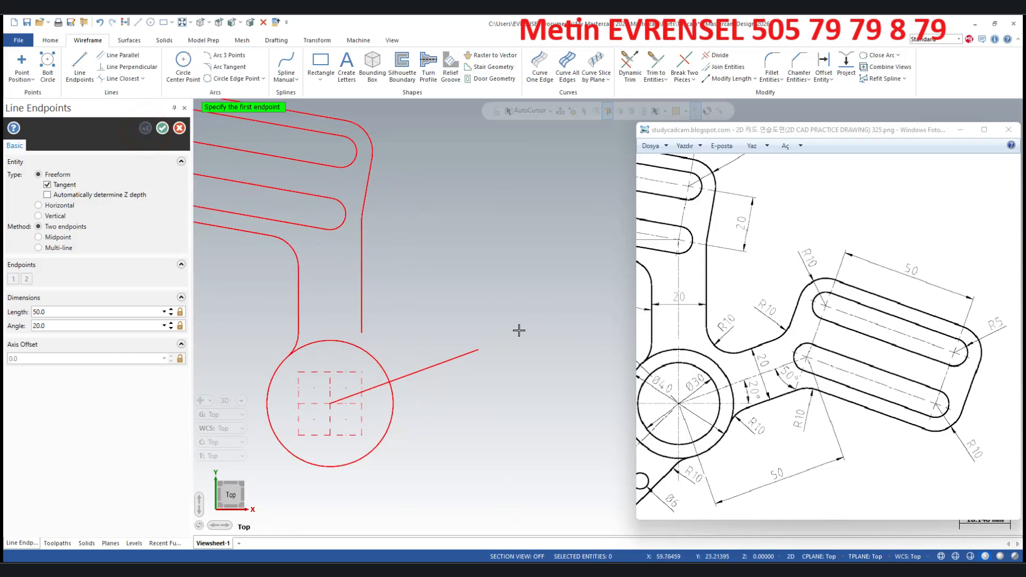
{"action": "scroll", "coordinate": [831, 358], "scroll_direction": "up", "scroll_amount": 1}
{"action": "scroll", "coordinate": [825, 352], "scroll_direction": "up", "scroll_amount": 2}
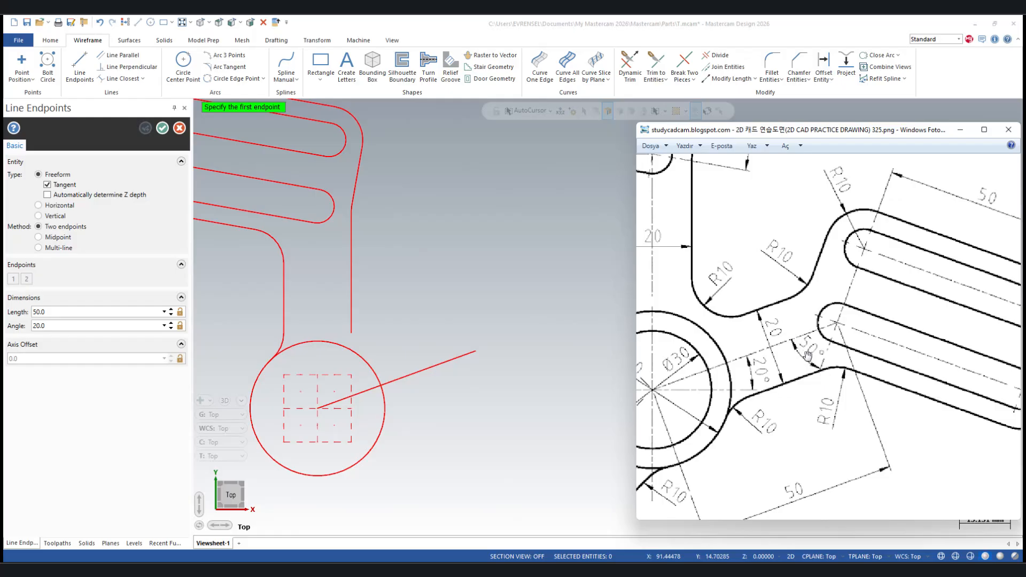
{"action": "scroll", "coordinate": [787, 350], "scroll_direction": "down", "scroll_amount": 1}
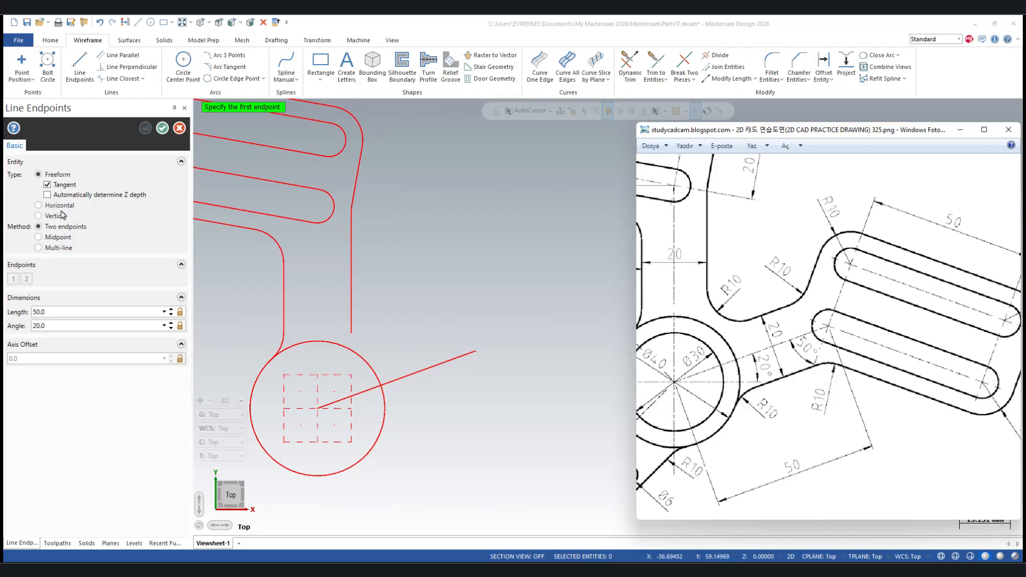
{"action": "left_click", "coordinate": [51, 237]}
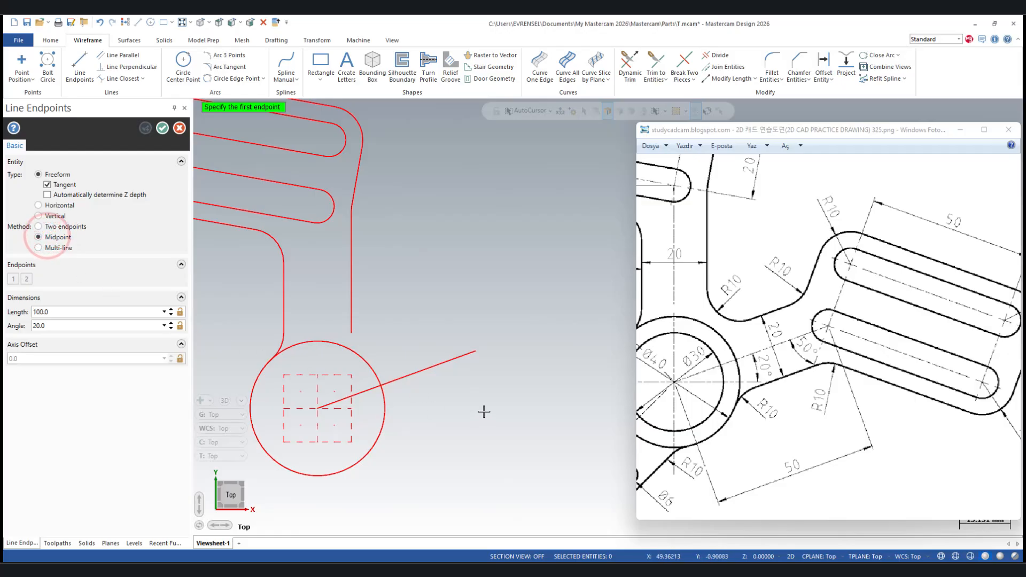
{"action": "left_click", "coordinate": [476, 351]}
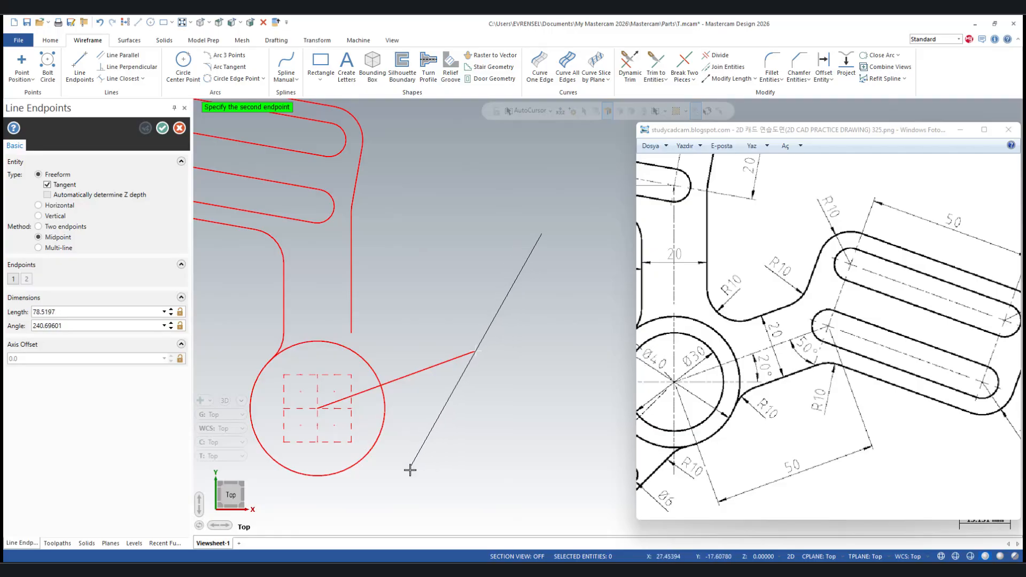
{"action": "key", "text": "o"}
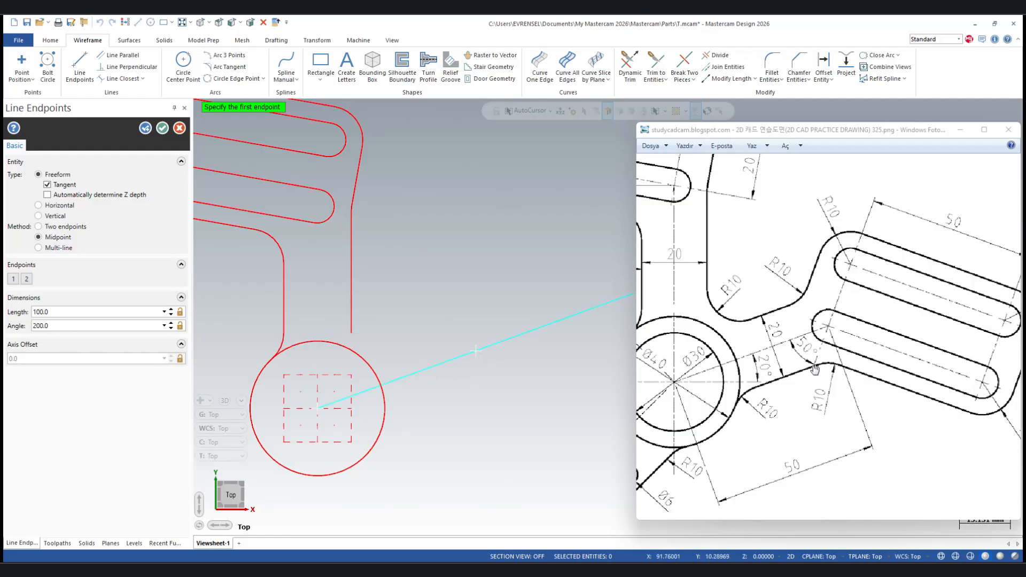
{"action": "left_click", "coordinate": [126, 326]}
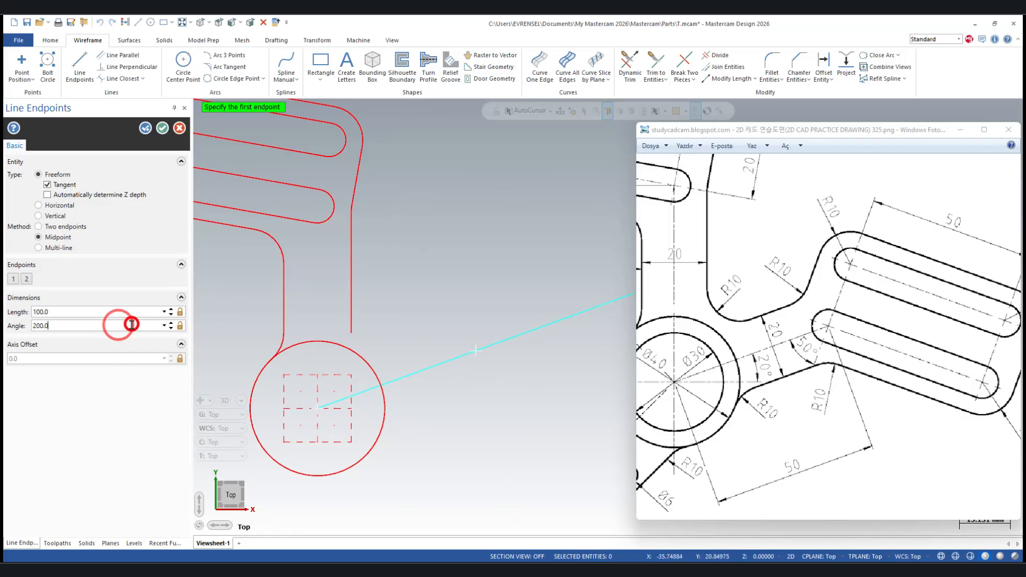
{"action": "type", "text": "+50"}
{"action": "key", "text": "Return"}
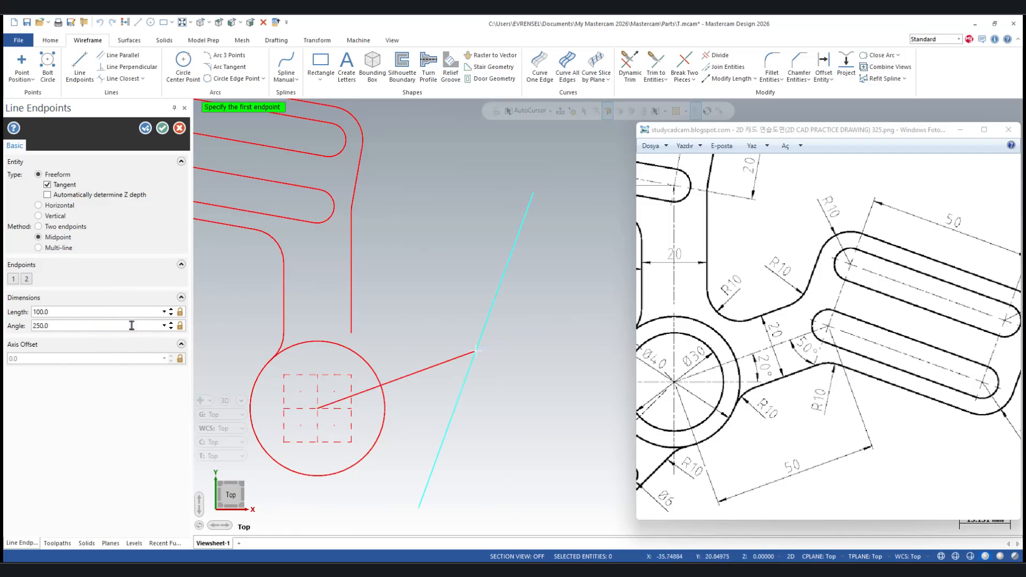
- Set the midpoint line's length to 40 and accept it
{"action": "left_click_drag", "start_coordinate": [820, 322], "coordinate": [752, 320]}
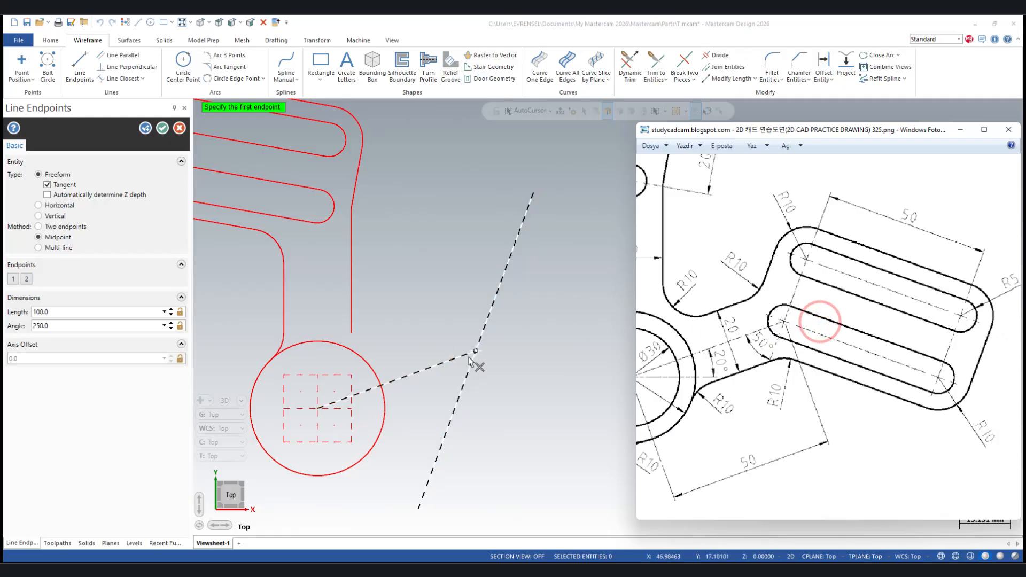
{"action": "scroll", "coordinate": [911, 328], "scroll_direction": "down", "scroll_amount": 2}
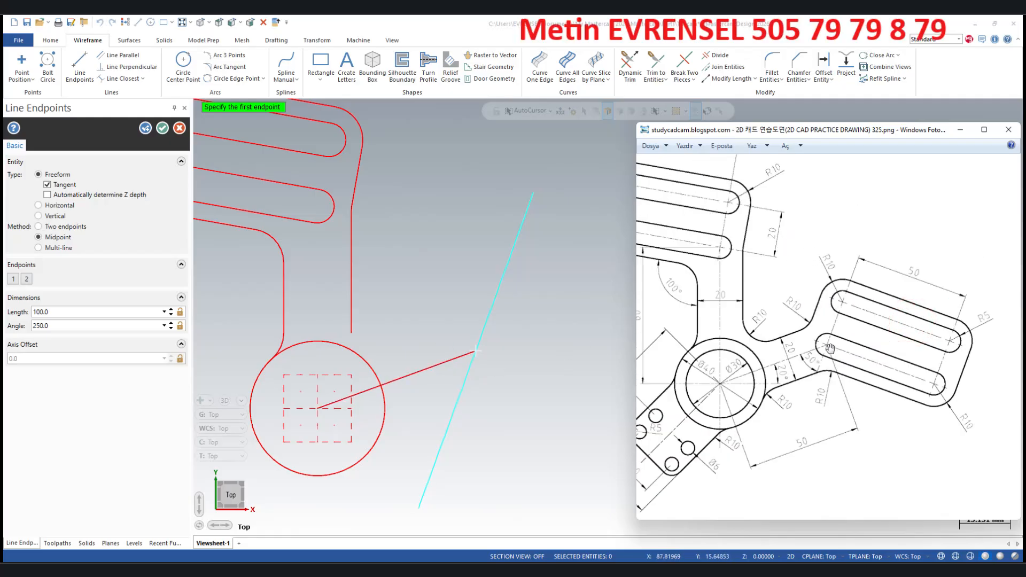
{"action": "left_click", "coordinate": [128, 318]}
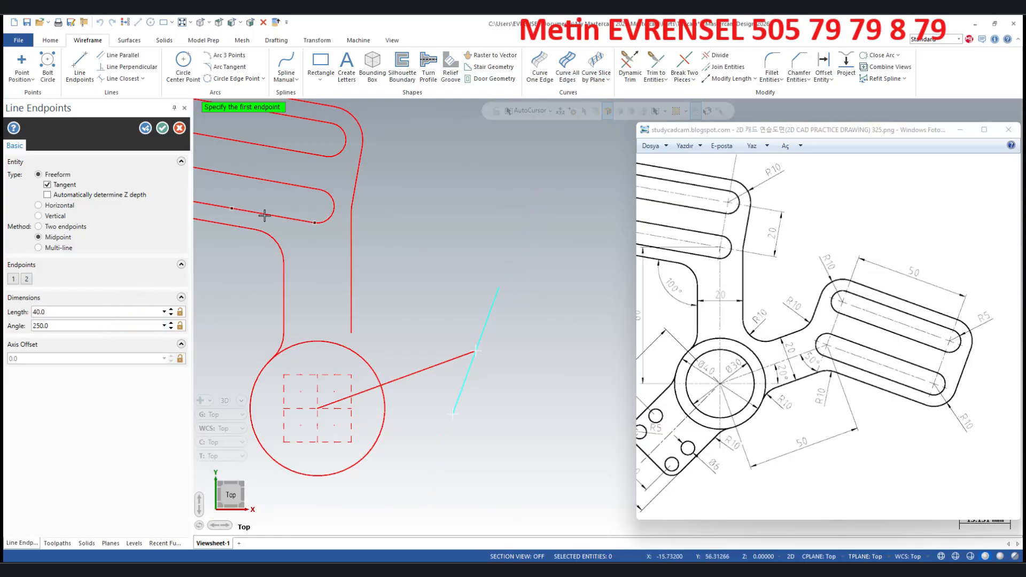
{"action": "left_click", "coordinate": [165, 130]}
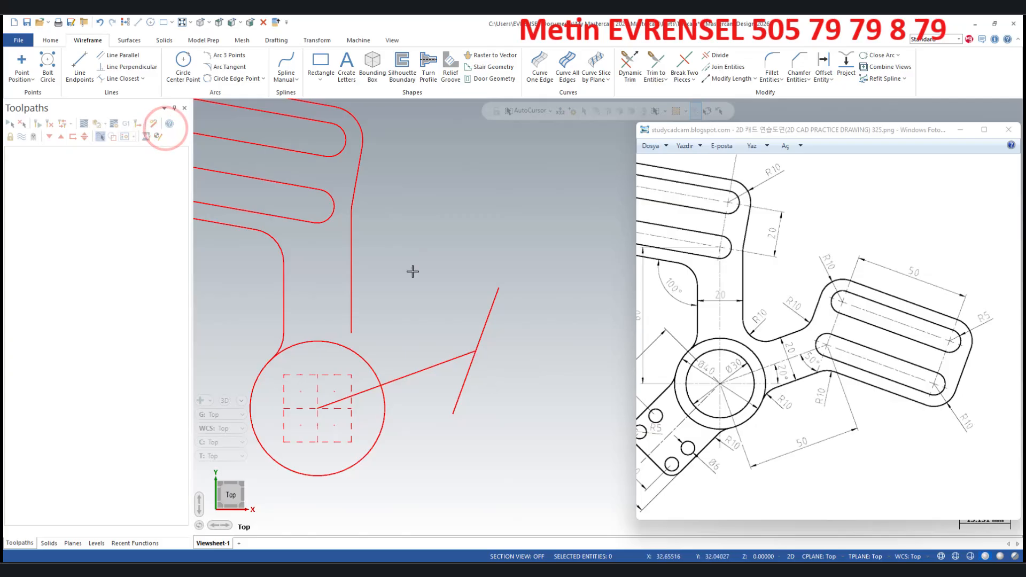
- Trim away the half of the inclined line below the axis's outer end with Divide
{"action": "left_click", "coordinate": [711, 57]}
{"action": "left_click", "coordinate": [460, 389]}
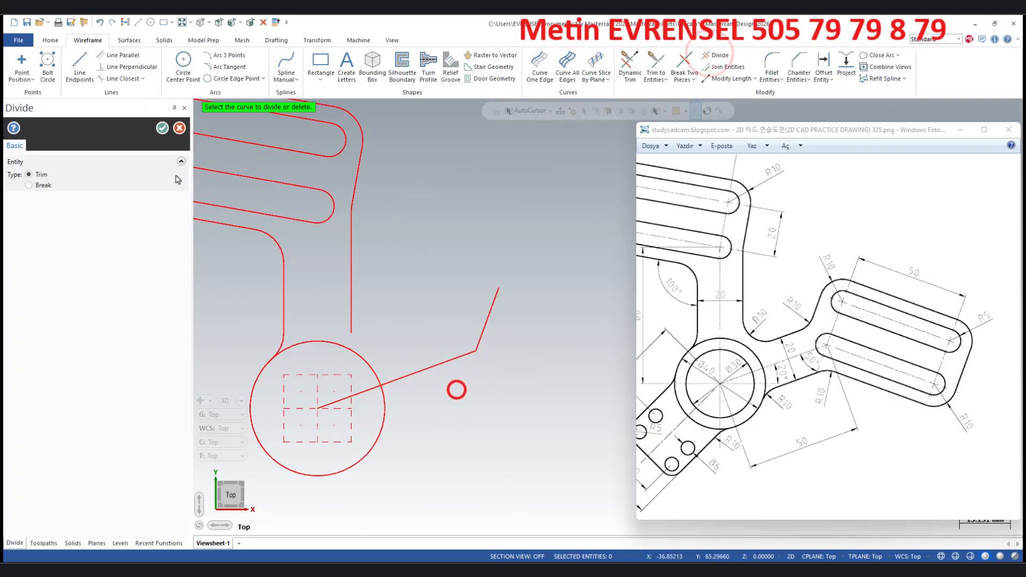
{"action": "left_click", "coordinate": [161, 131]}
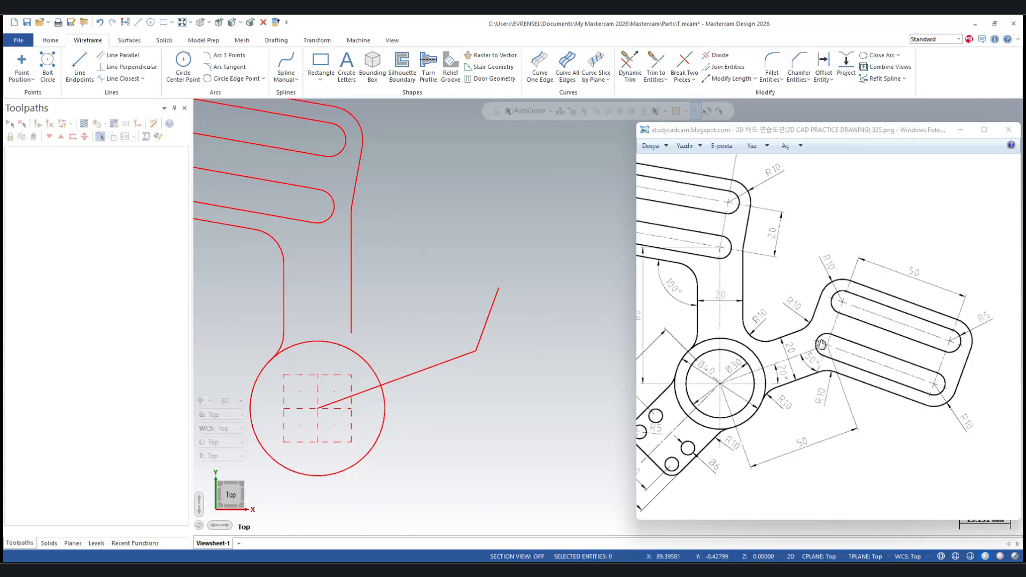
- Offset the inclined line 50 toward the head's outer end with the Join method, forming the slots' center-line rectangle
{"action": "left_click", "coordinate": [848, 362]}
{"action": "scroll", "coordinate": [866, 365], "scroll_direction": "up", "scroll_amount": 3}
{"action": "left_click_drag", "start_coordinate": [865, 364], "coordinate": [810, 351]}
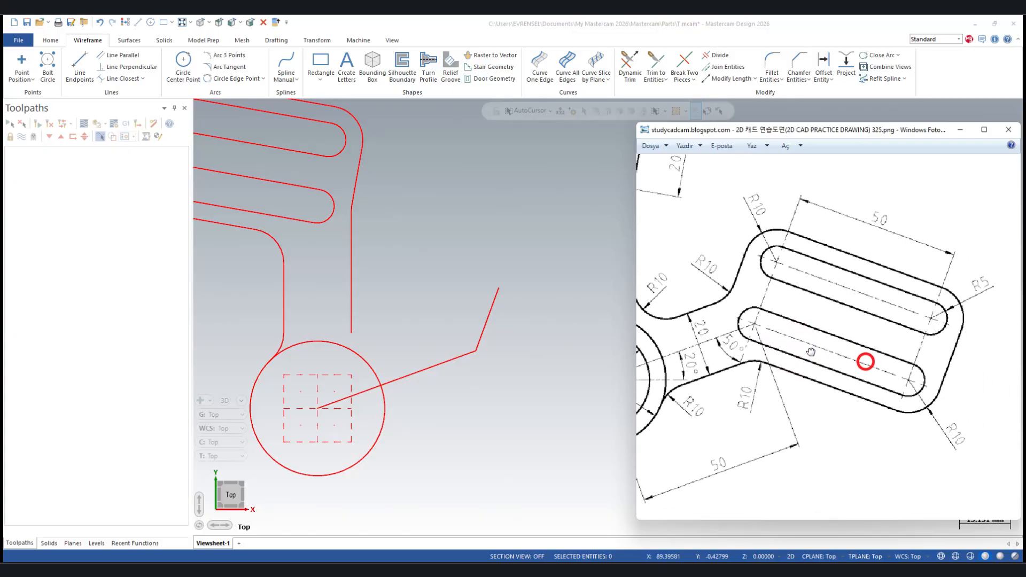
{"action": "scroll", "coordinate": [315, 312], "scroll_direction": "down", "scroll_amount": 1}
{"action": "scroll", "coordinate": [499, 310], "scroll_direction": "up", "scroll_amount": 4}
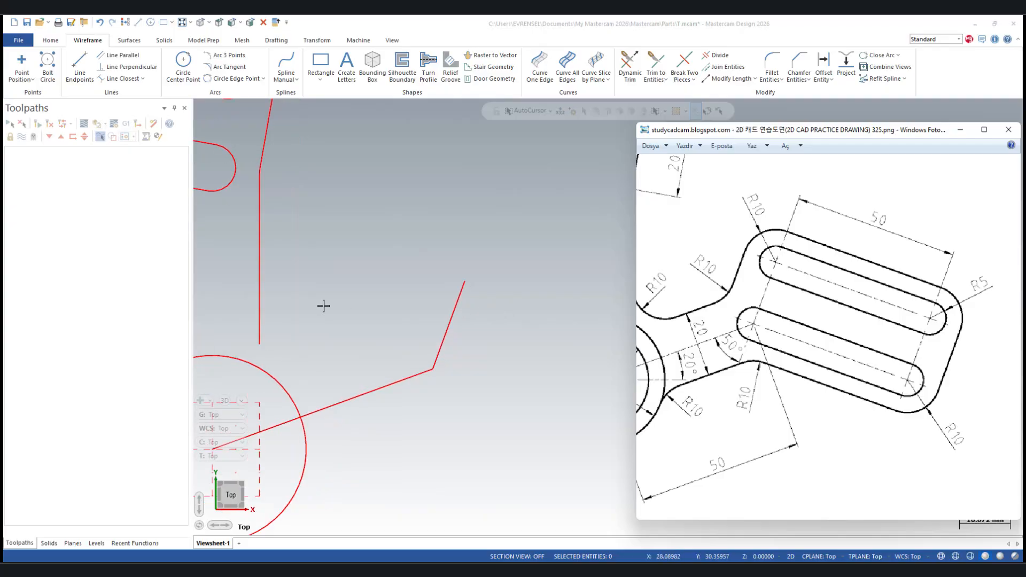
{"action": "scroll", "coordinate": [324, 307], "scroll_direction": "down", "scroll_amount": 4}
{"action": "scroll", "coordinate": [460, 333], "scroll_direction": "up", "scroll_amount": 4}
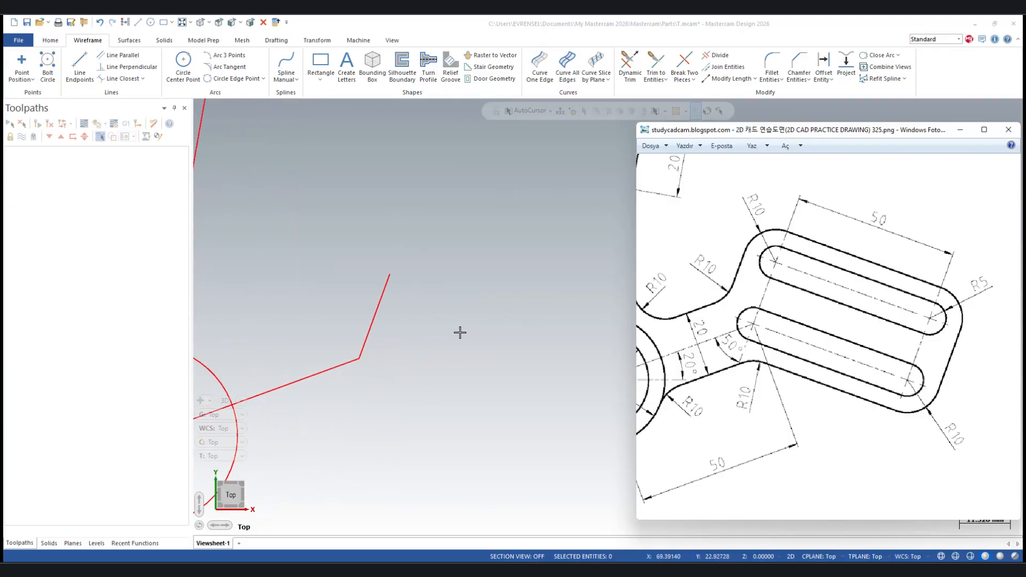
{"action": "left_click", "coordinate": [822, 61]}
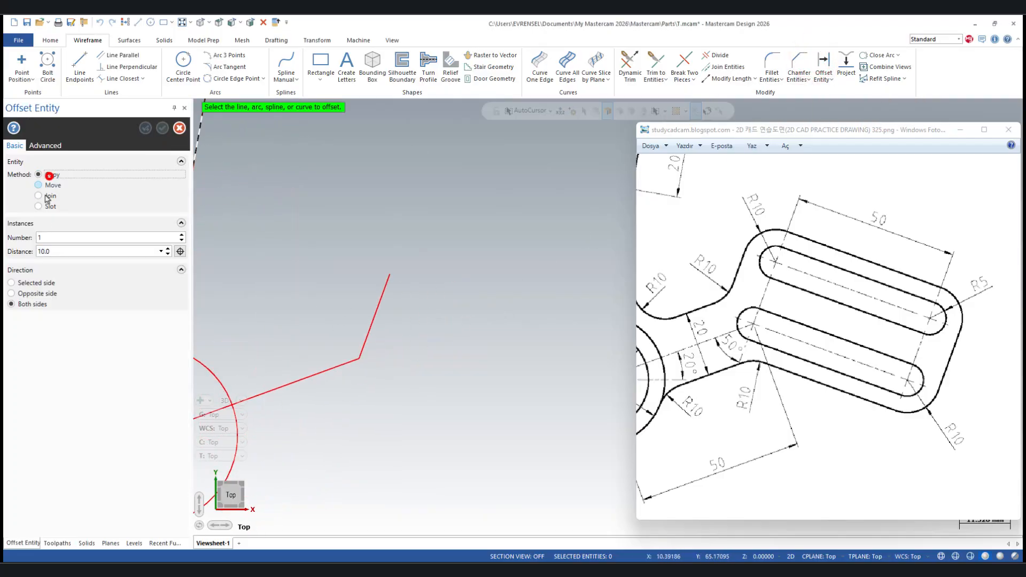
{"action": "left_click", "coordinate": [11, 282]}
{"action": "left_click", "coordinate": [378, 305]}
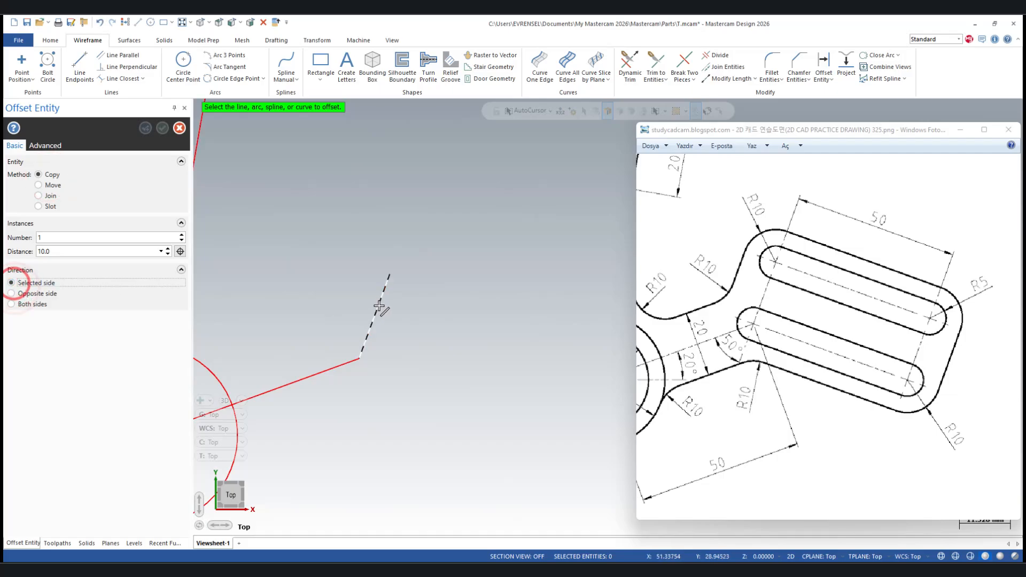
{"action": "left_click", "coordinate": [546, 355]}
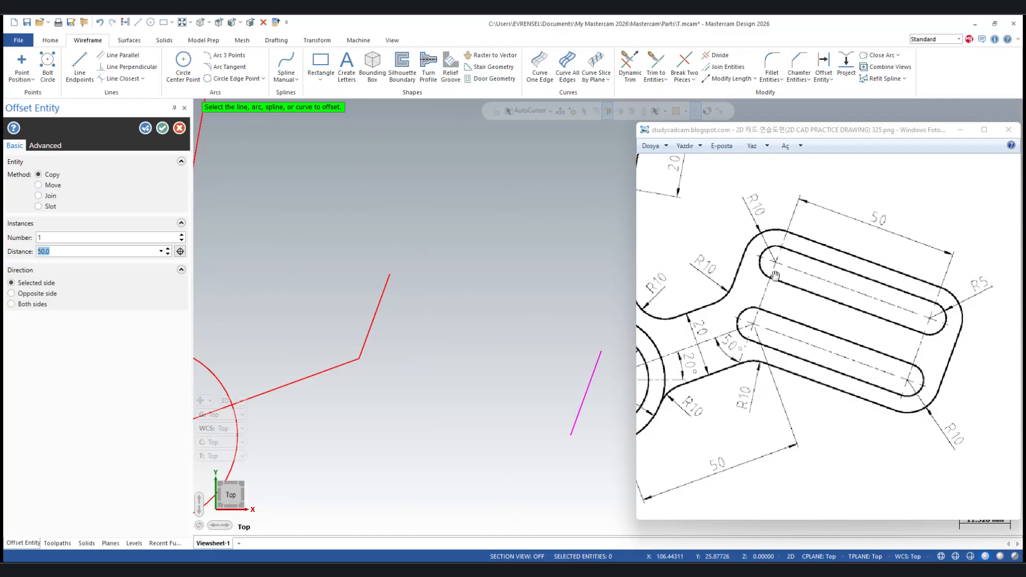
{"action": "left_click", "coordinate": [48, 197]}
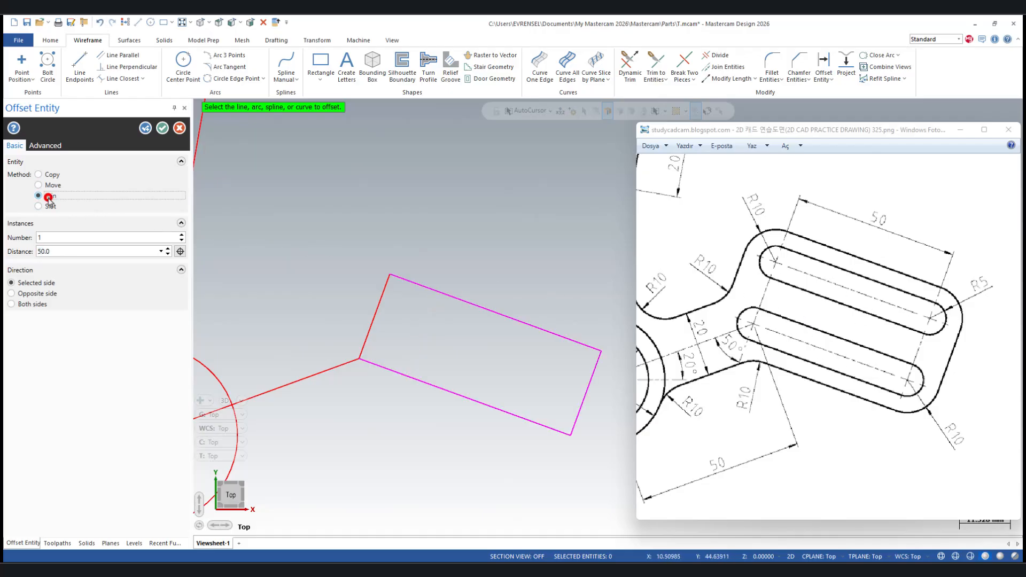
{"action": "left_click", "coordinate": [161, 129]}
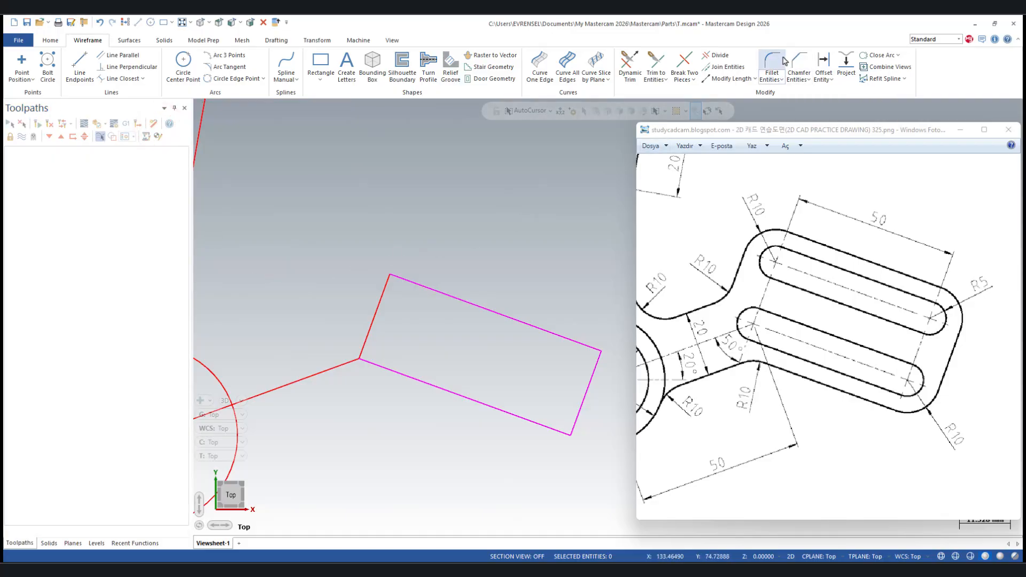
- Create slots at distance 5 on both sides of the rectangle's upper and lower long lines using Offset Entity
{"action": "left_click", "coordinate": [823, 61]}
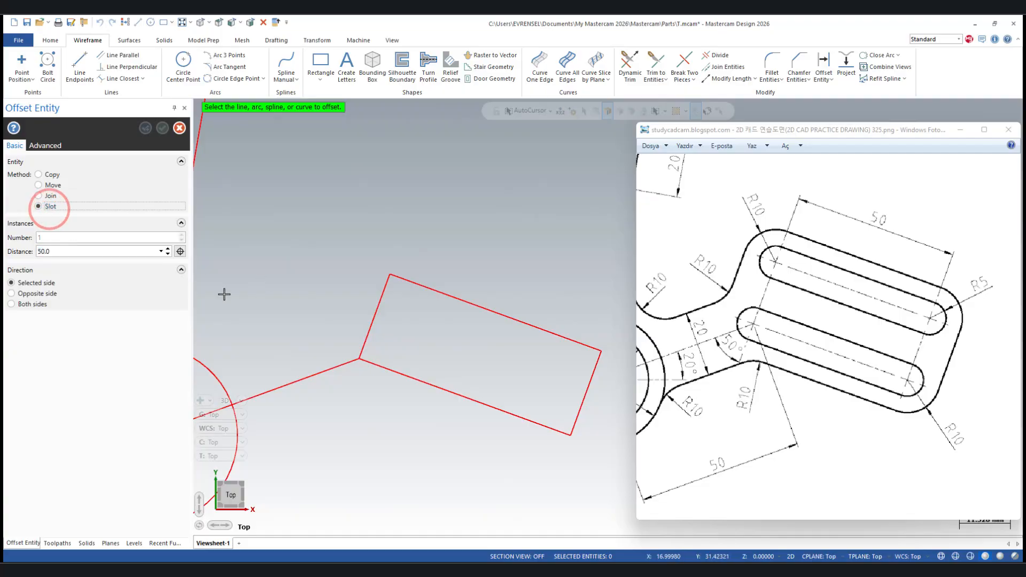
{"action": "double_click", "coordinate": [80, 257]}
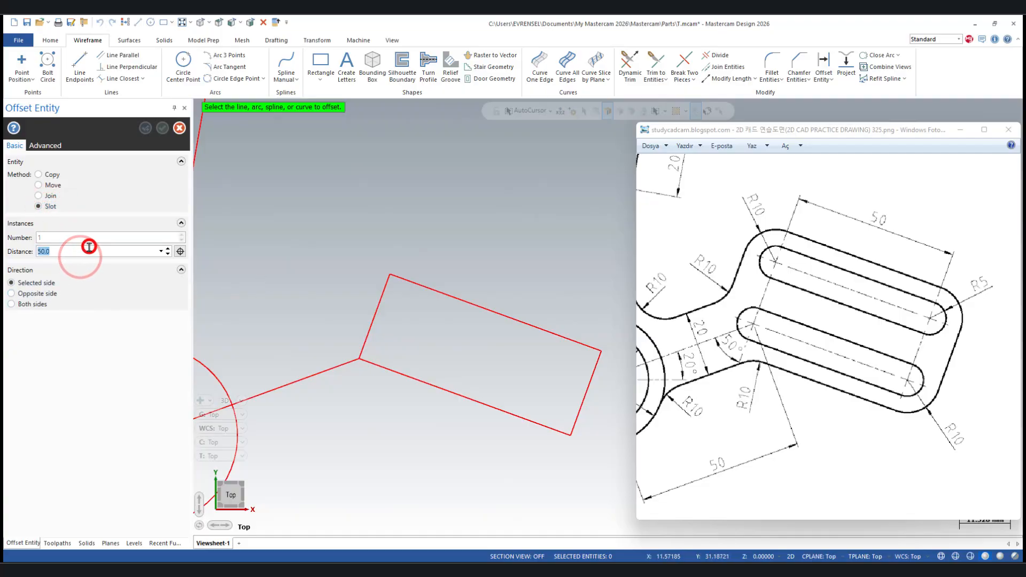
{"action": "type", "text": "5"}
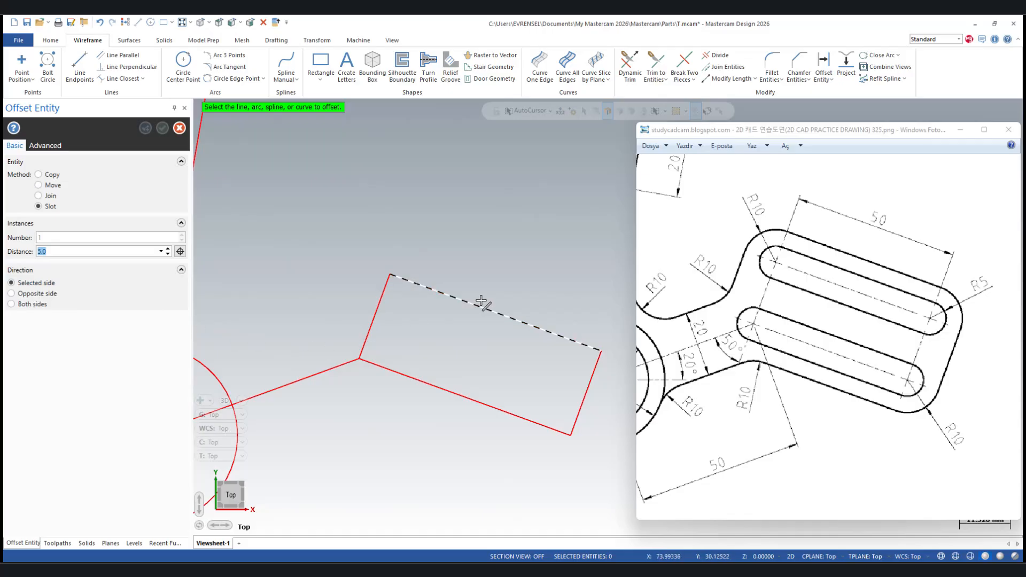
{"action": "left_click", "coordinate": [478, 304]}
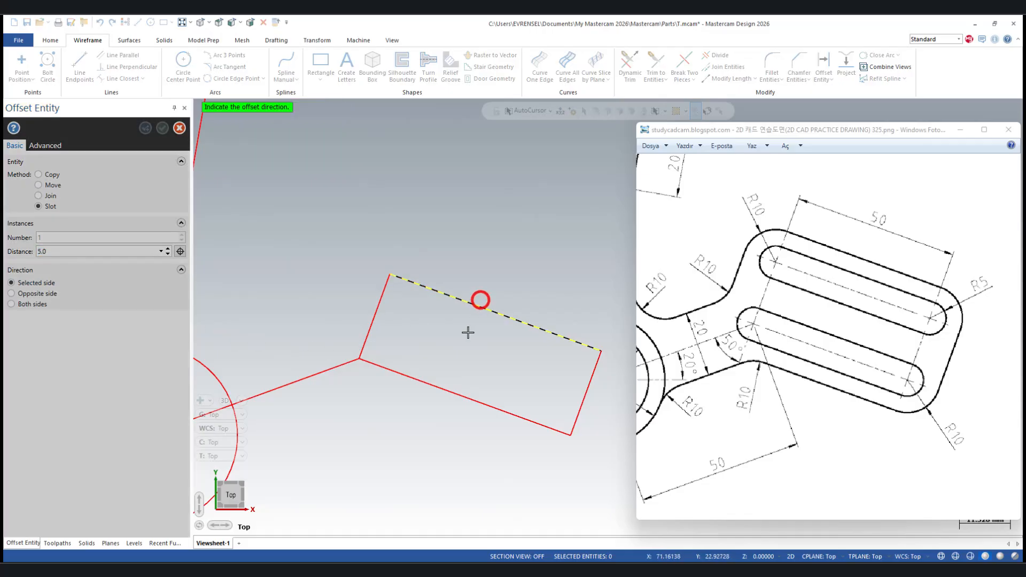
{"action": "left_click", "coordinate": [495, 276]}
{"action": "left_click", "coordinate": [30, 305]}
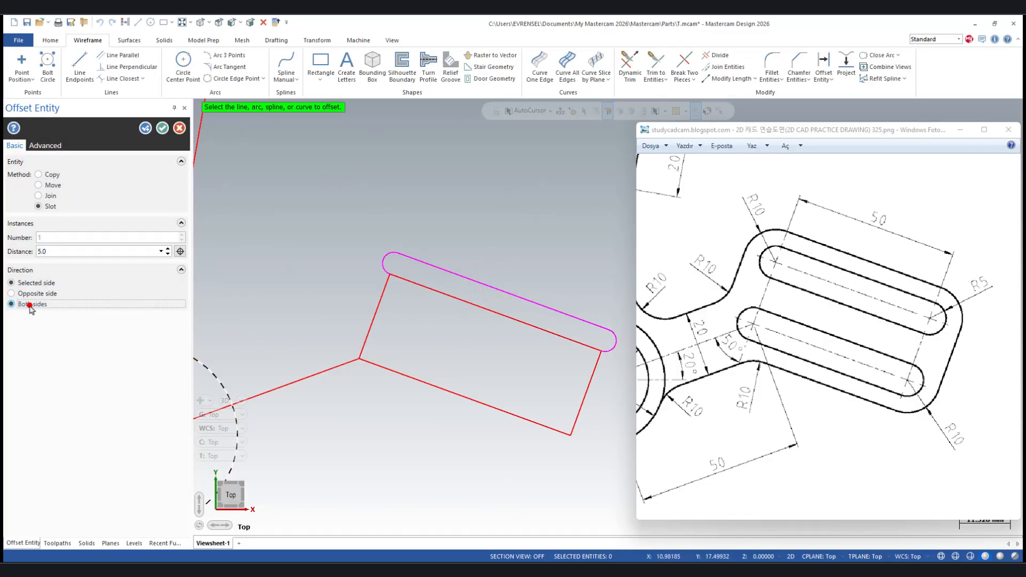
{"action": "left_click", "coordinate": [427, 388]}
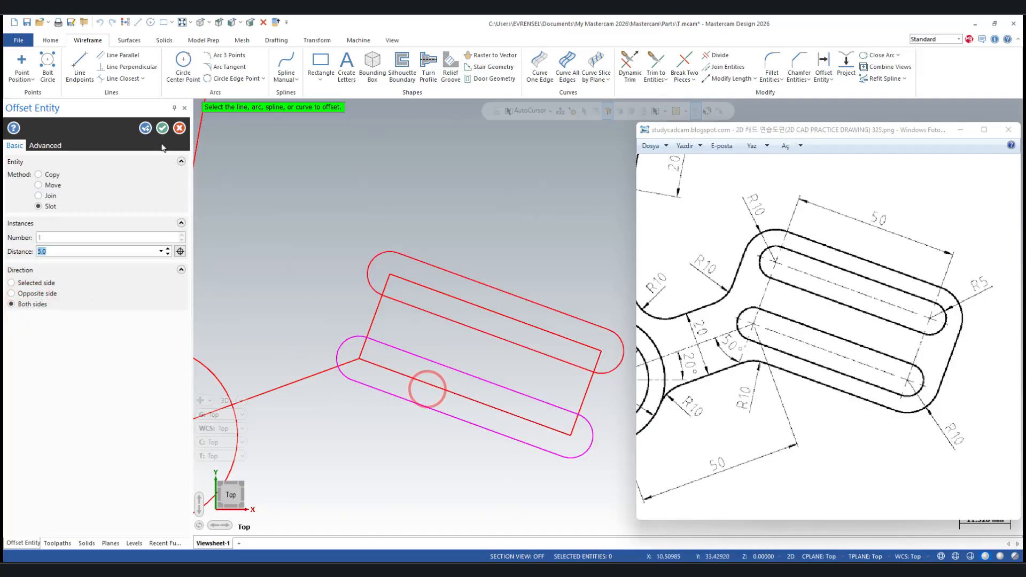
{"action": "left_click", "coordinate": [143, 130]}
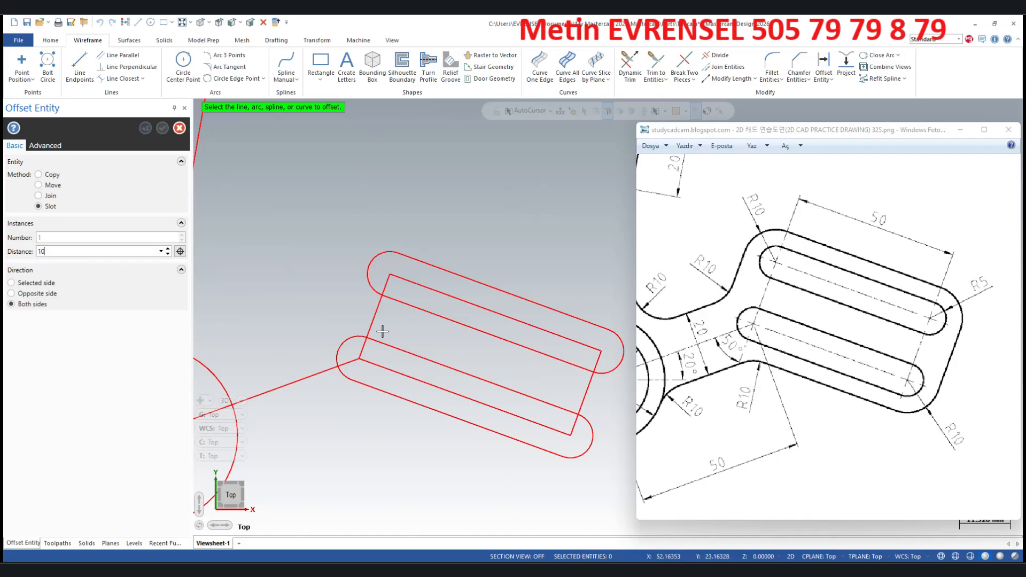
- Create slots at distance 10 on both sides of the rectangle's upper and lower long lines for the head's outer contour
{"action": "left_click", "coordinate": [475, 308]}
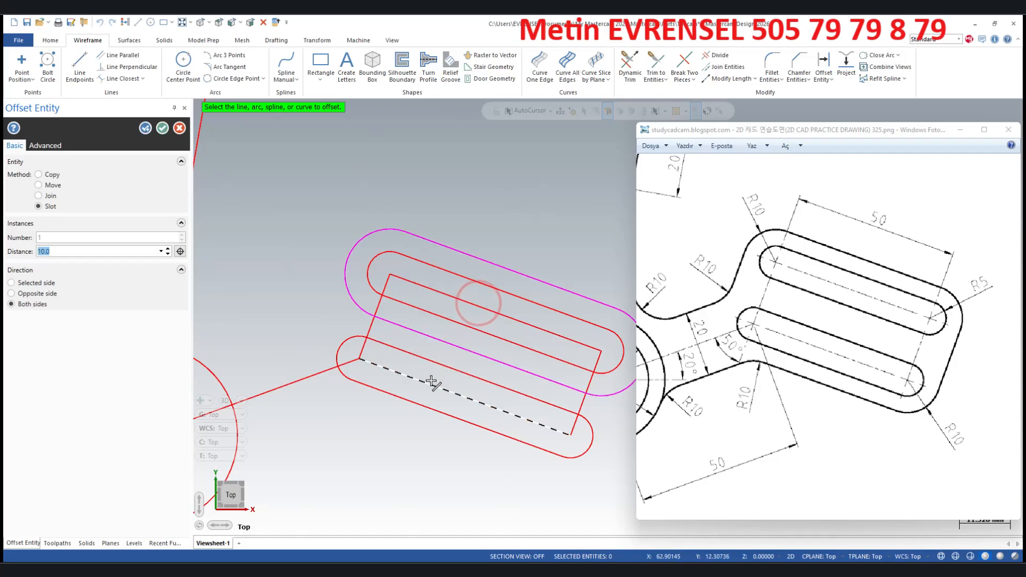
{"action": "left_click", "coordinate": [431, 381]}
{"action": "left_click", "coordinate": [162, 128]}
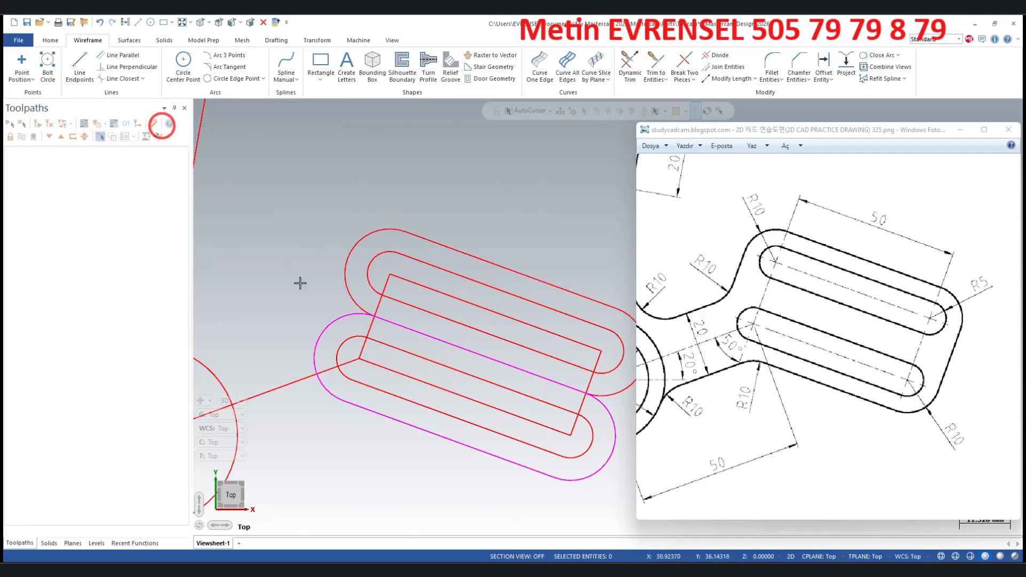
- Delete the two overlapping lines between the upper and lower outer slots
{"action": "scroll", "coordinate": [339, 326], "scroll_direction": "up", "scroll_amount": 1}
{"action": "scroll", "coordinate": [240, 265], "scroll_direction": "down", "scroll_amount": 1}
{"action": "scroll", "coordinate": [430, 360], "scroll_direction": "up", "scroll_amount": 1}
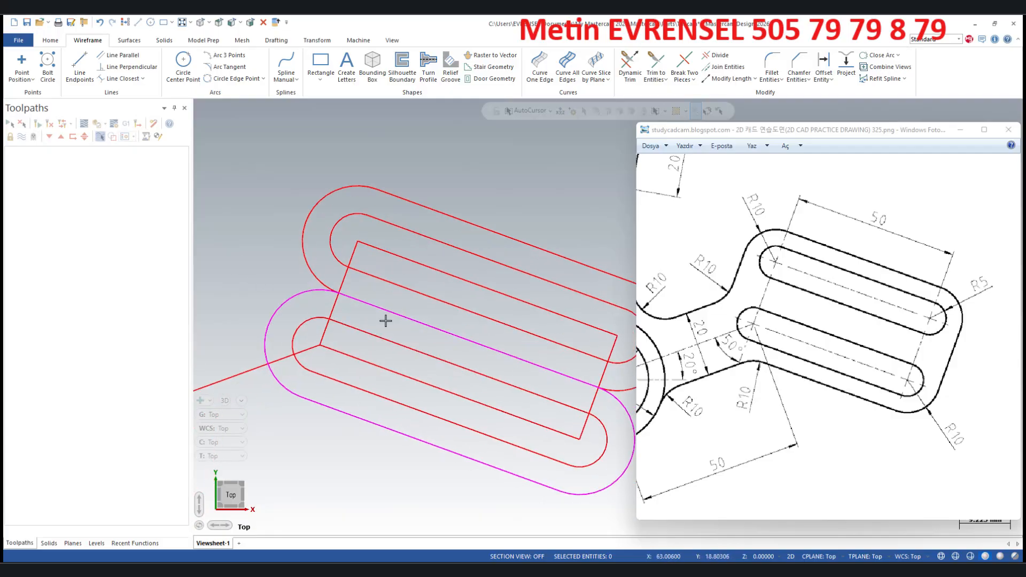
{"action": "scroll", "coordinate": [322, 279], "scroll_direction": "down", "scroll_amount": 1}
{"action": "scroll", "coordinate": [484, 351], "scroll_direction": "up", "scroll_amount": 1}
{"action": "scroll", "coordinate": [334, 276], "scroll_direction": "down", "scroll_amount": 1}
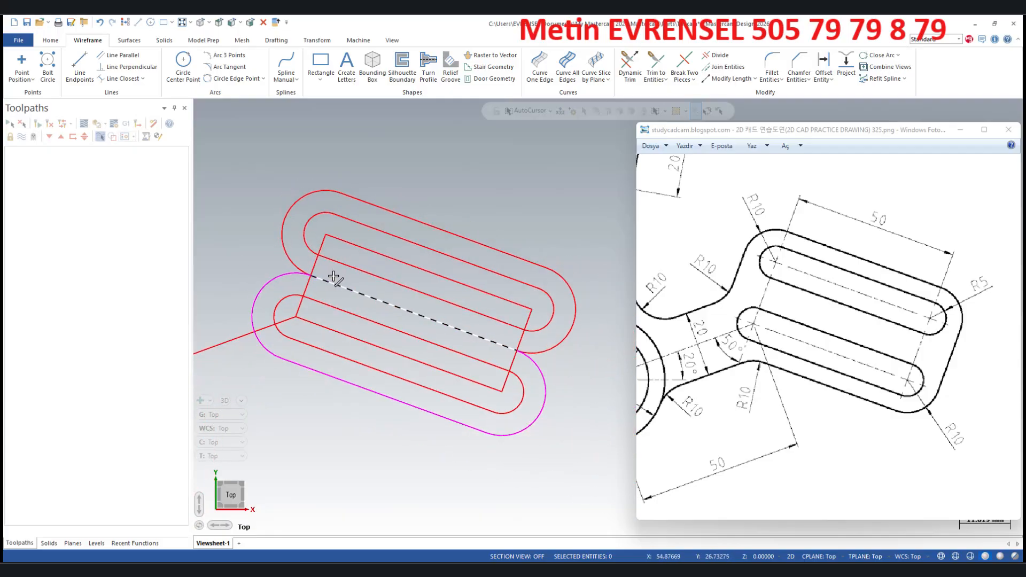
{"action": "left_click", "coordinate": [371, 293]}
{"action": "key", "text": "Delete"}
{"action": "left_click", "coordinate": [389, 304]}
{"action": "key", "text": "Delete"}
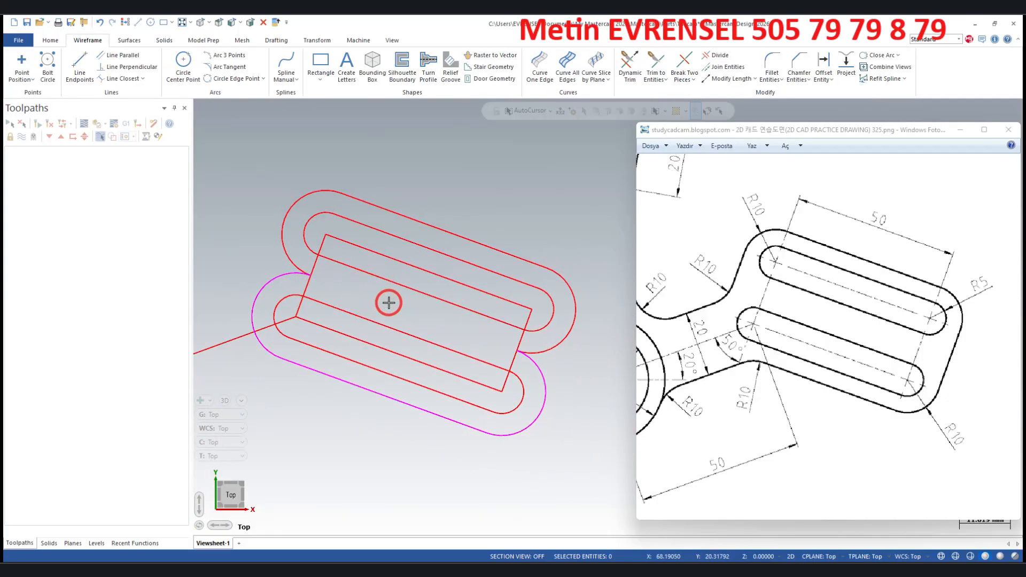
- Offset the center-line rectangle's two short sides 10 outward using the Move method and Selected side direction
{"action": "left_click", "coordinate": [824, 65]}
{"action": "scroll", "coordinate": [283, 219], "scroll_direction": "up", "scroll_amount": 1}
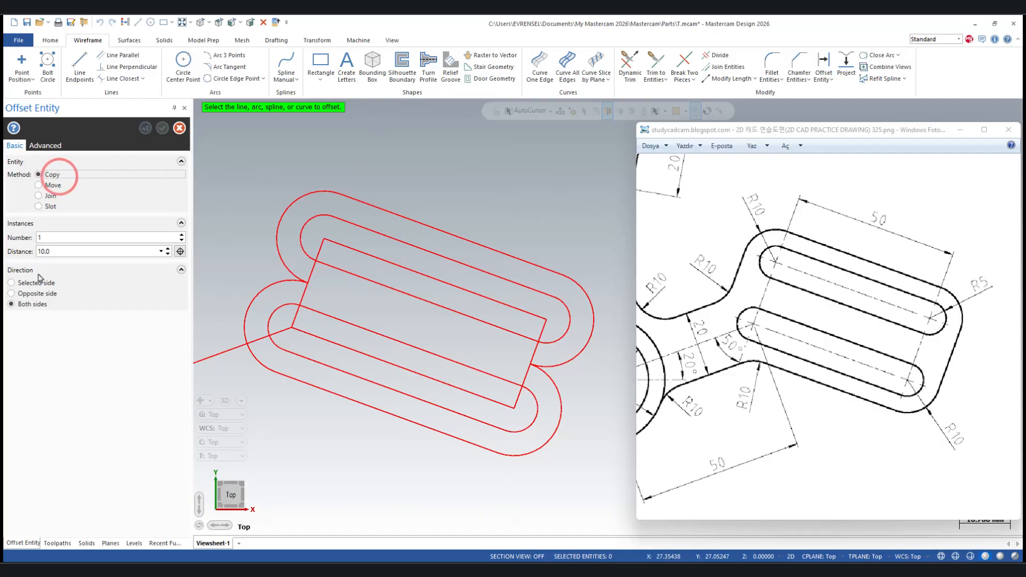
{"action": "left_click", "coordinate": [56, 185]}
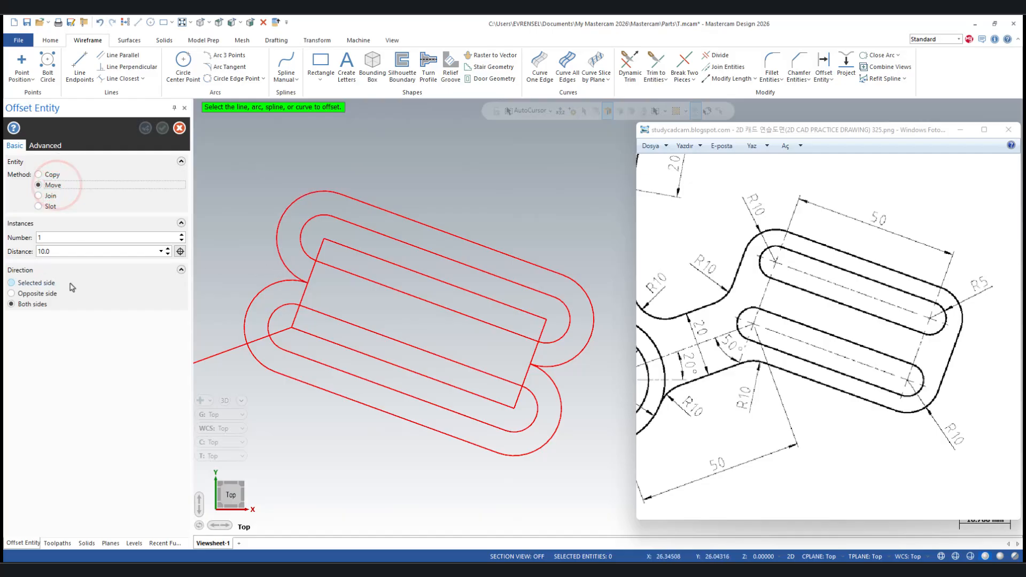
{"action": "left_click", "coordinate": [50, 283]}
{"action": "left_click", "coordinate": [308, 271]}
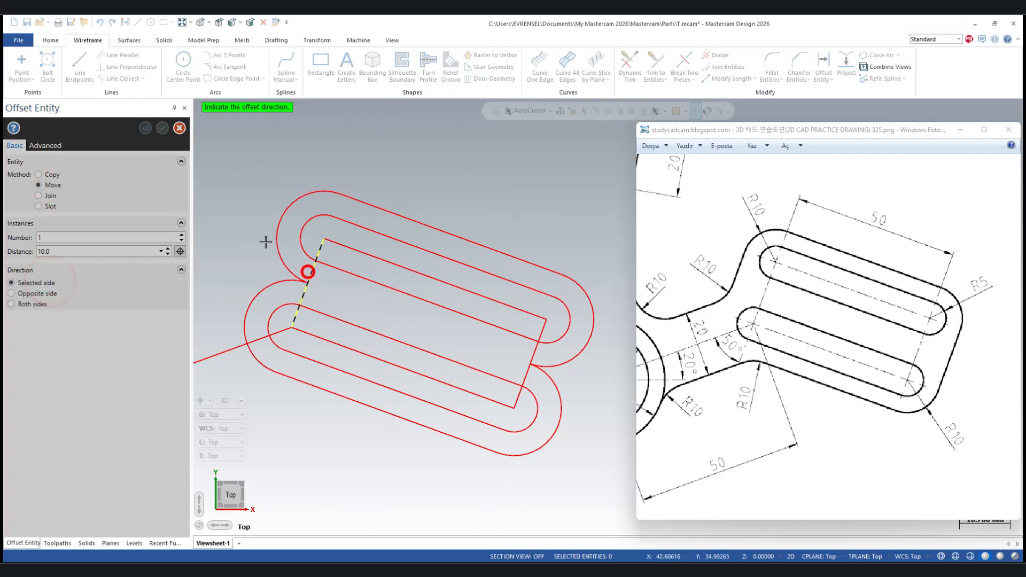
{"action": "left_click", "coordinate": [239, 232]}
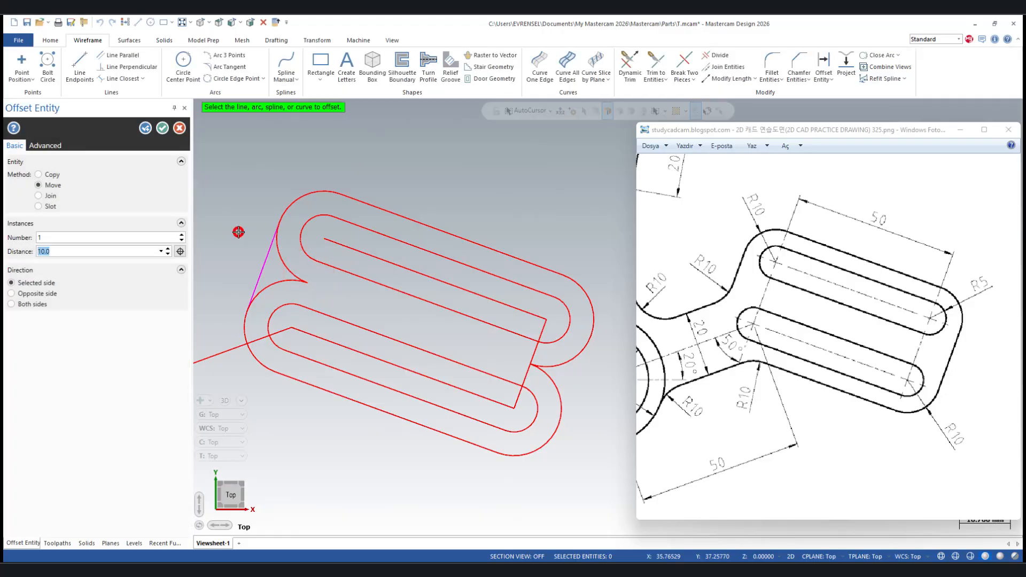
{"action": "left_click", "coordinate": [522, 366]}
{"action": "left_click", "coordinate": [576, 383]}
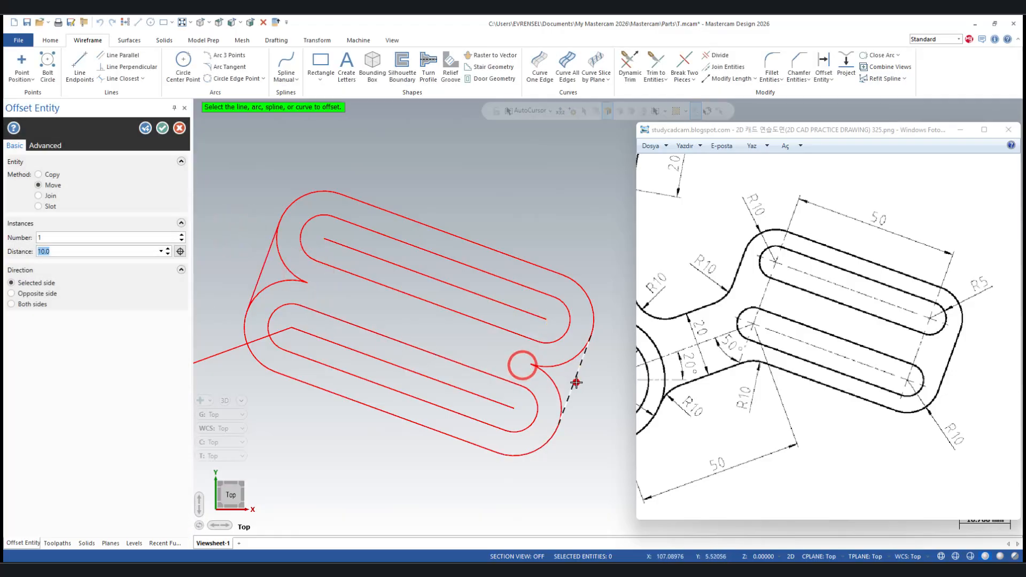
{"action": "left_click", "coordinate": [162, 127]}
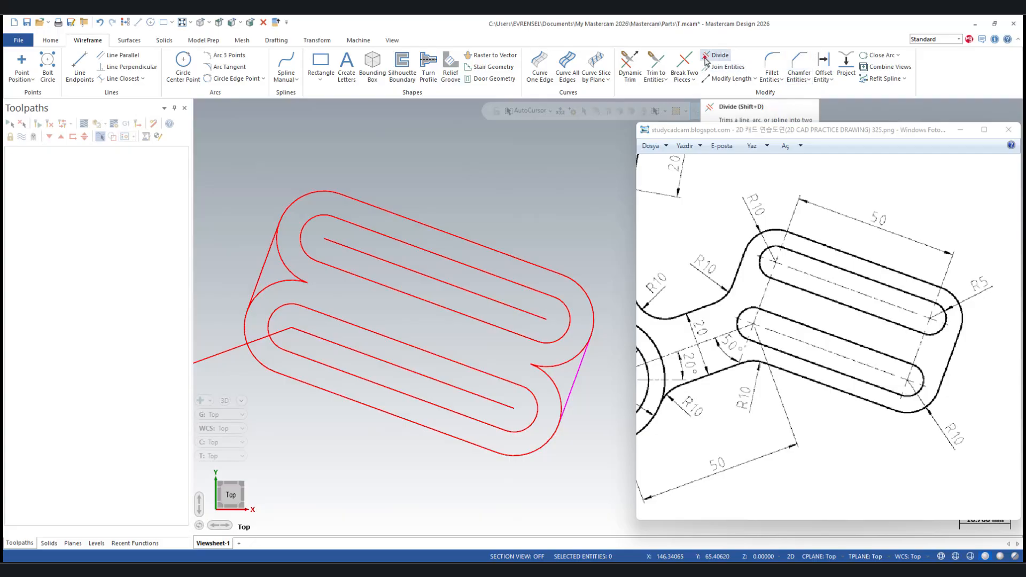
- Trim away the outer slots' inner arc portions at both ends of the head with Divide, leaving a rounded rectangular outline
{"action": "left_click", "coordinate": [706, 56]}
{"action": "left_click", "coordinate": [283, 273]}
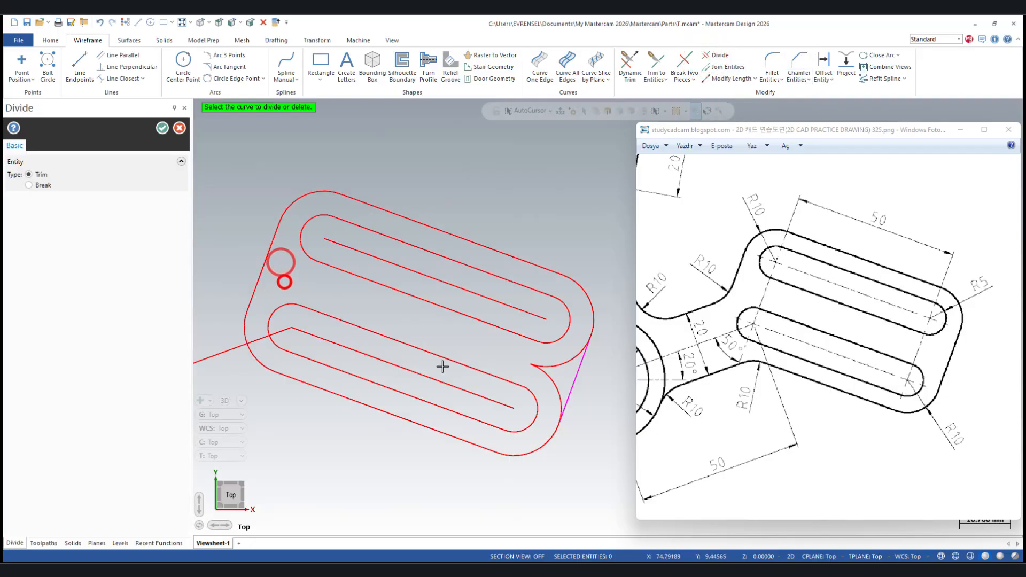
{"action": "left_click", "coordinate": [534, 370]}
{"action": "scroll", "coordinate": [624, 348], "scroll_direction": "up", "scroll_amount": 2}
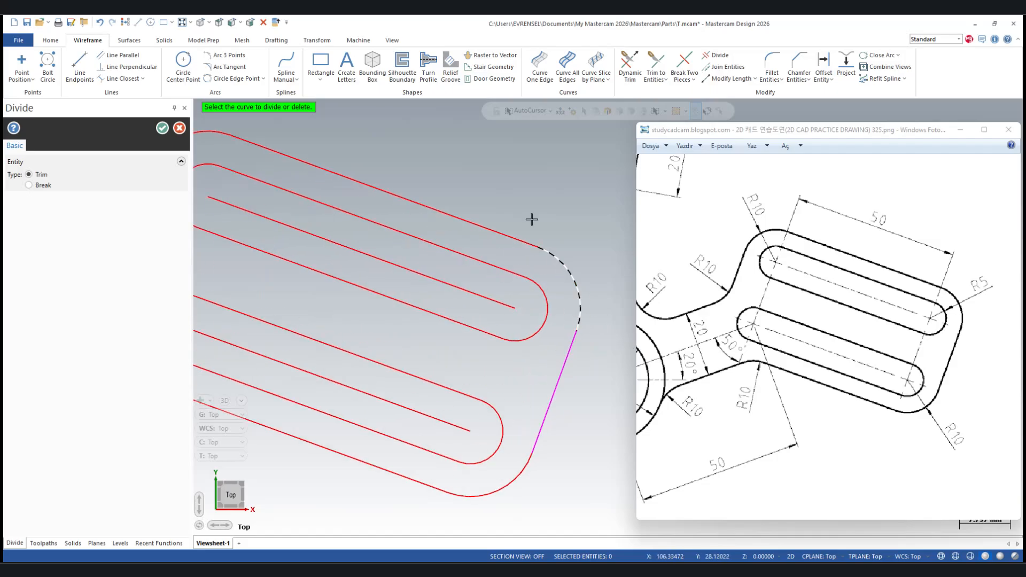
{"action": "scroll", "coordinate": [535, 219], "scroll_direction": "down", "scroll_amount": 3}
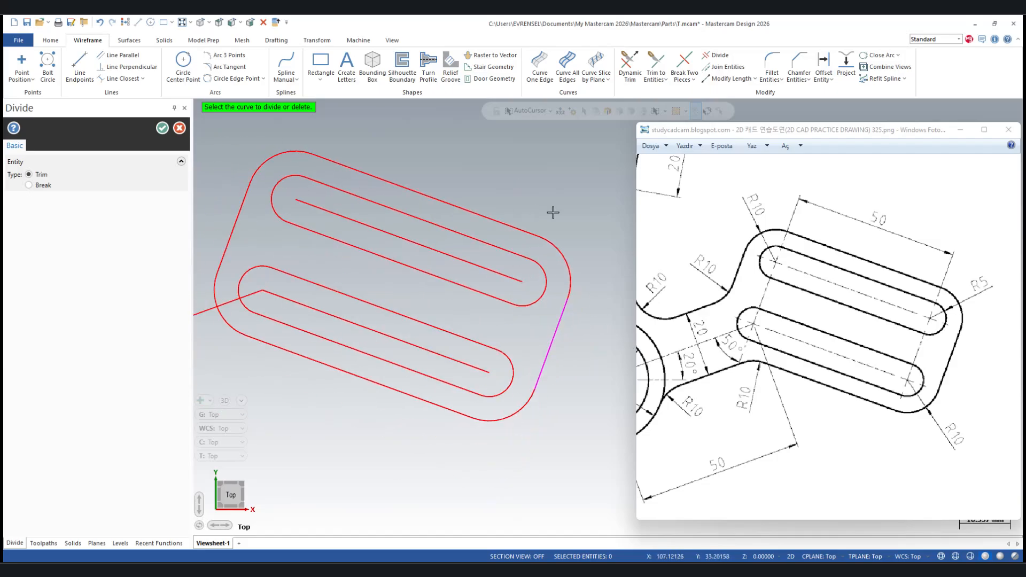
{"action": "left_click", "coordinate": [163, 128]}
- Delete the center lines inside the right head's two slots
{"action": "left_click", "coordinate": [446, 232]}
{"action": "left_click", "coordinate": [433, 298]}
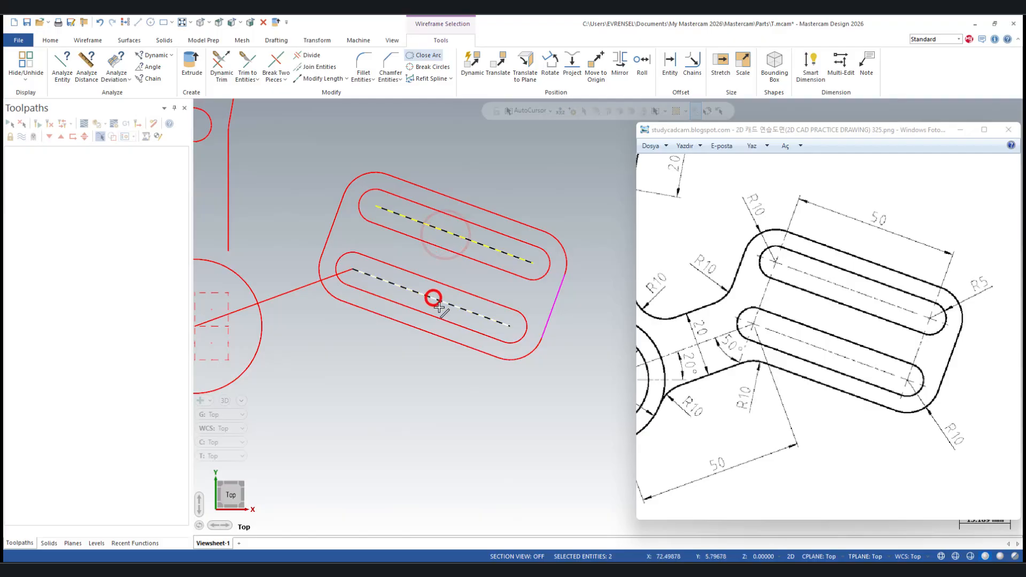
{"action": "key", "text": "Delete"}
- Offset the right arm's inclined axis line 10 to both sides with the Move method, forming the arm's two edges
{"action": "scroll", "coordinate": [545, 378], "scroll_direction": "down", "scroll_amount": 3}
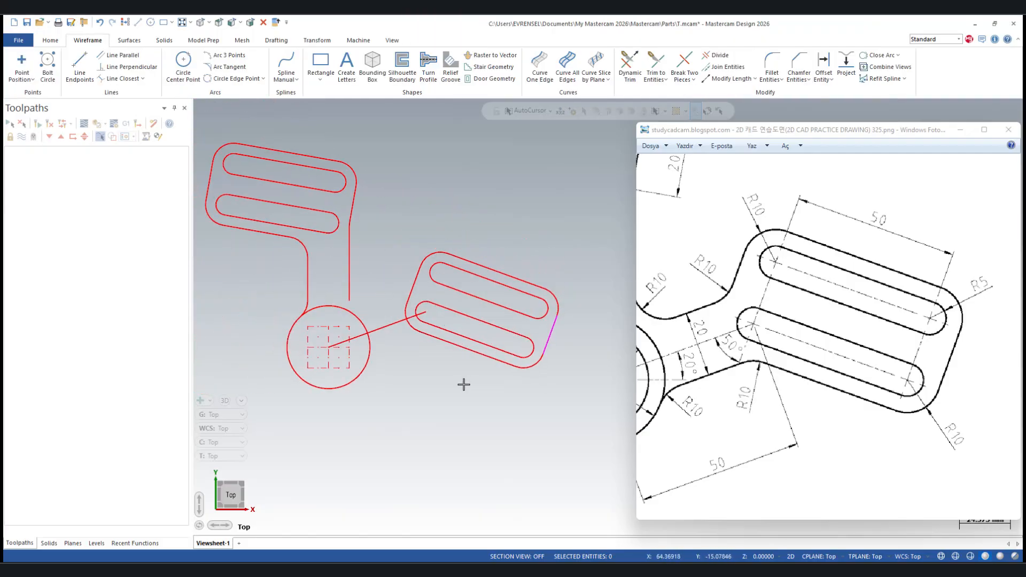
{"action": "scroll", "coordinate": [406, 348], "scroll_direction": "up", "scroll_amount": 3}
{"action": "left_click_drag", "start_coordinate": [730, 345], "coordinate": [850, 299]}
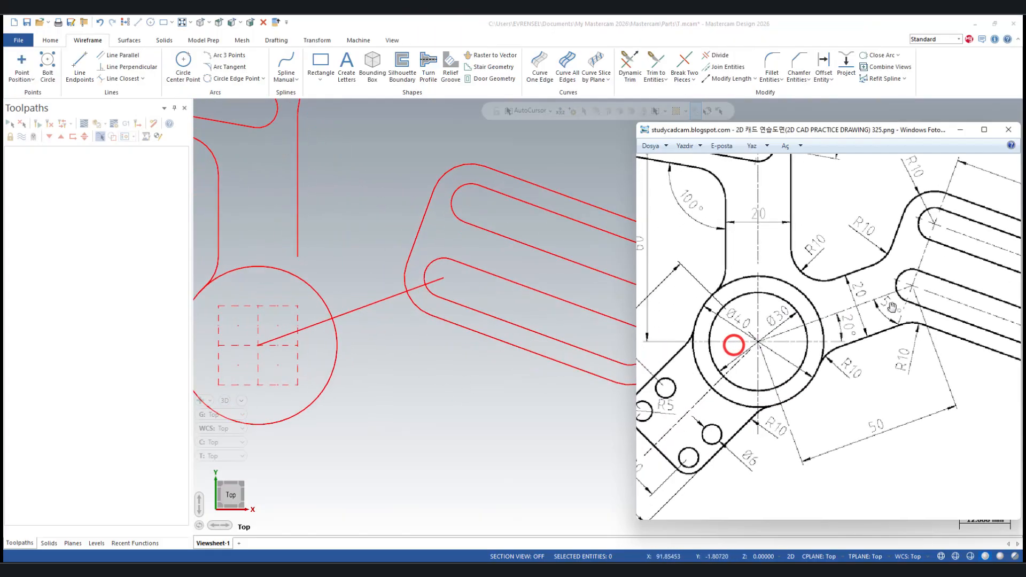
{"action": "left_click", "coordinate": [823, 62]}
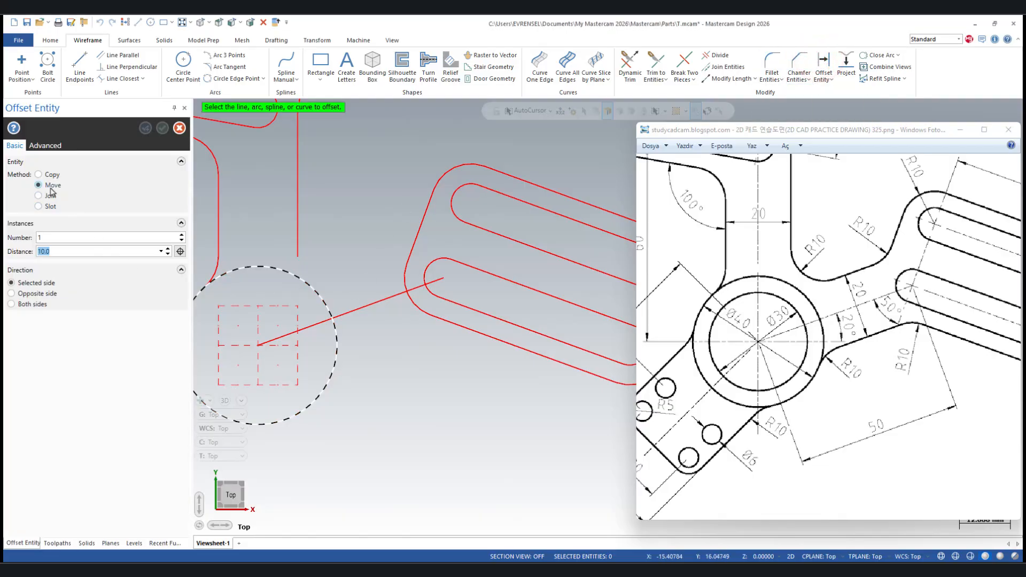
{"action": "left_click", "coordinate": [361, 306]}
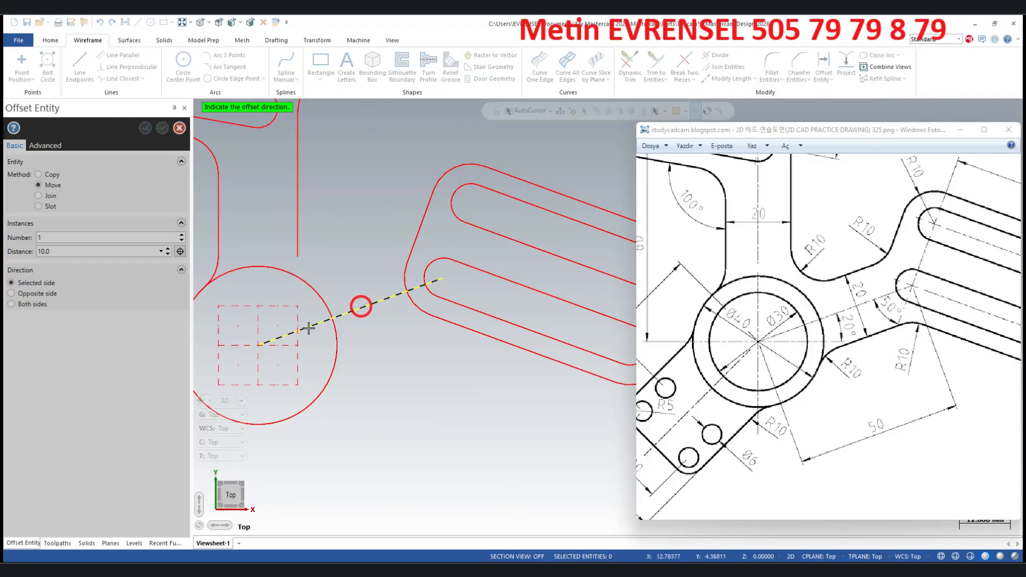
{"action": "left_click", "coordinate": [344, 243]}
{"action": "left_click", "coordinate": [28, 304]}
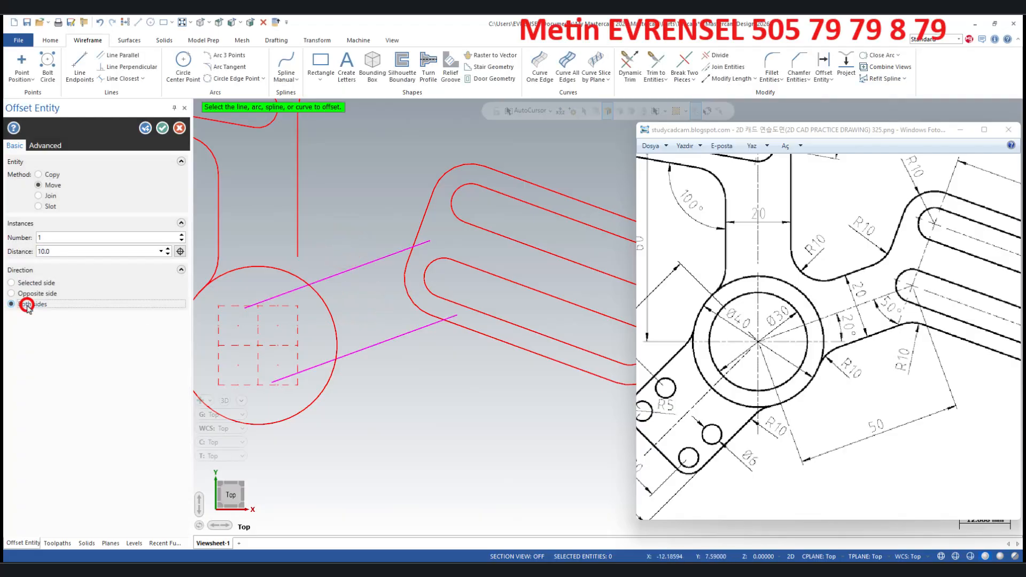
{"action": "left_click", "coordinate": [162, 128]}
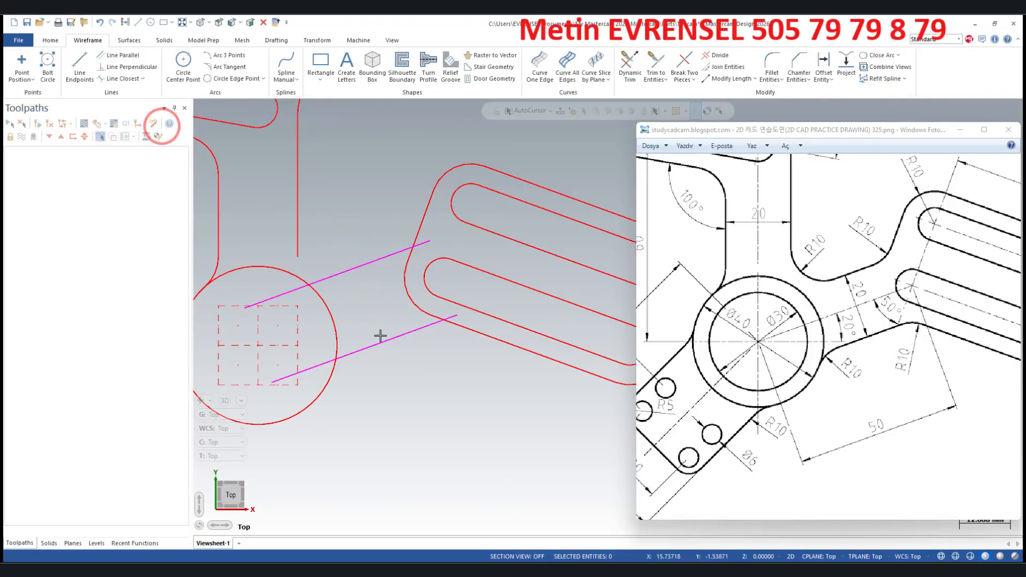
- Trim away the portions of the right arm's two edge lines inside the hub circle with Divide
{"action": "left_click", "coordinate": [716, 55]}
{"action": "left_click", "coordinate": [279, 291]}
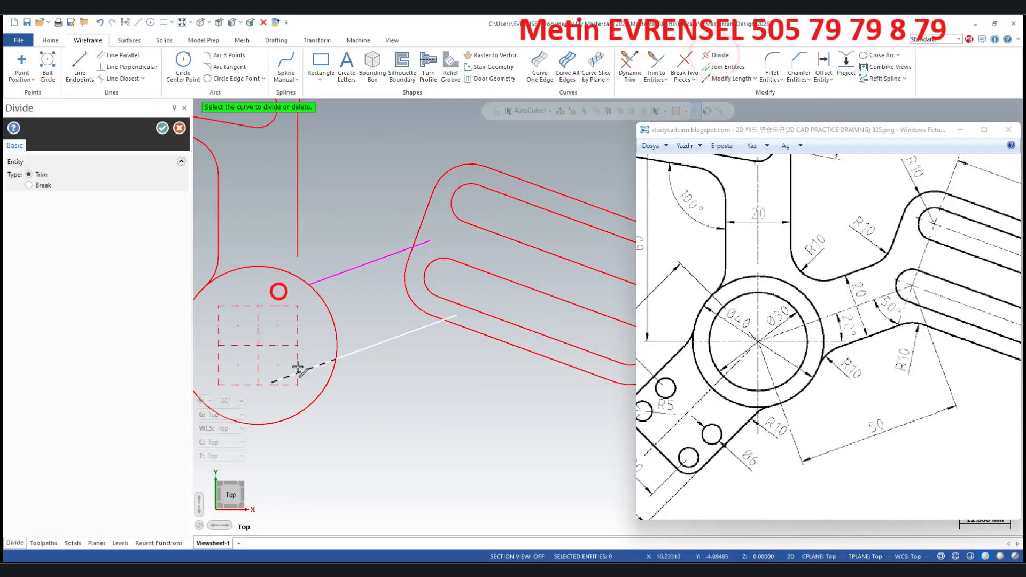
{"action": "left_click", "coordinate": [296, 371]}
{"action": "left_click", "coordinate": [163, 128]}
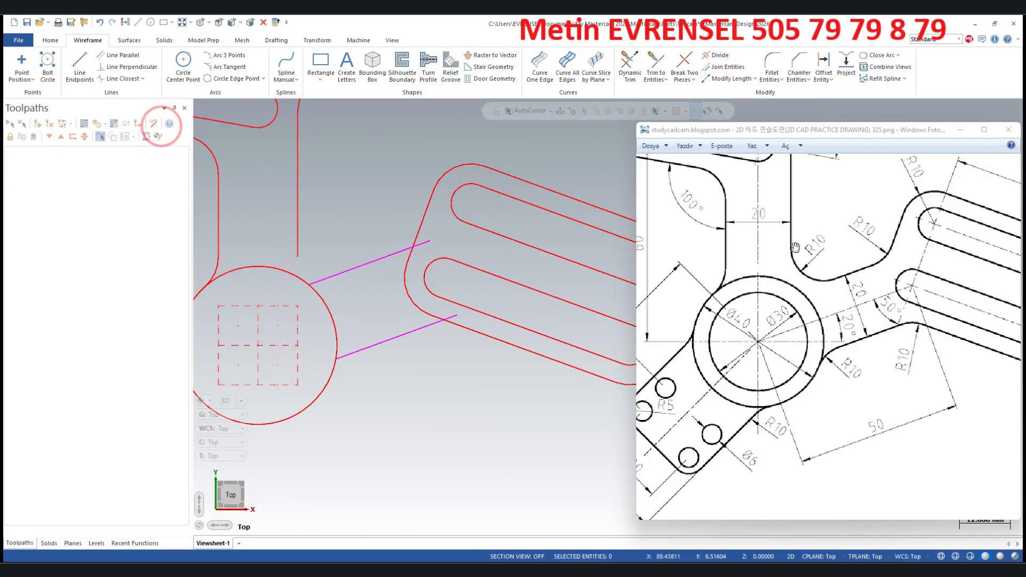
- Fillet the vertical arm with the right arm's upper edge at radius 10, and the hub circle with its lower edge without trimming
{"action": "left_click", "coordinate": [773, 63]}
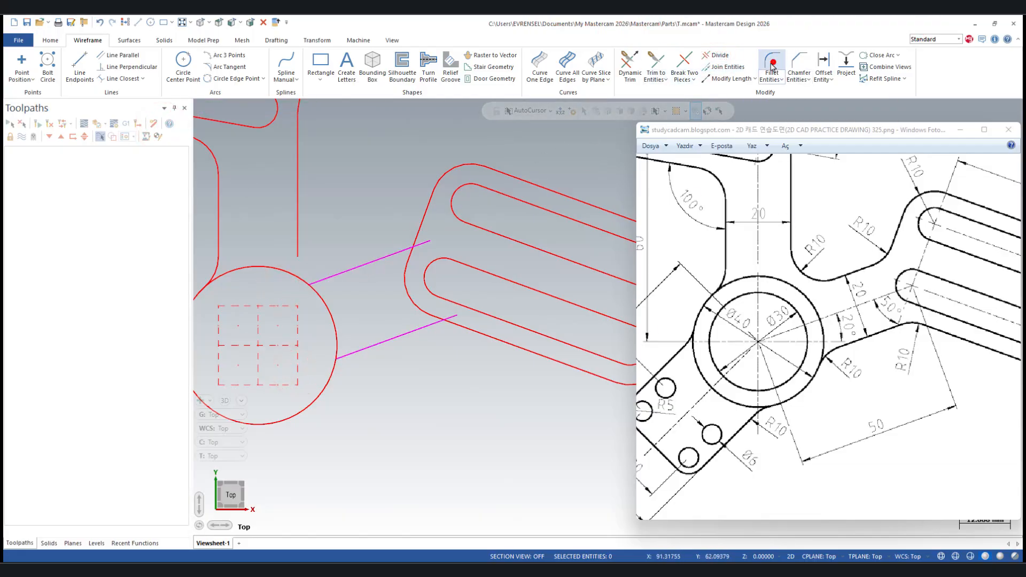
{"action": "left_click", "coordinate": [298, 206]}
{"action": "left_click", "coordinate": [353, 270]}
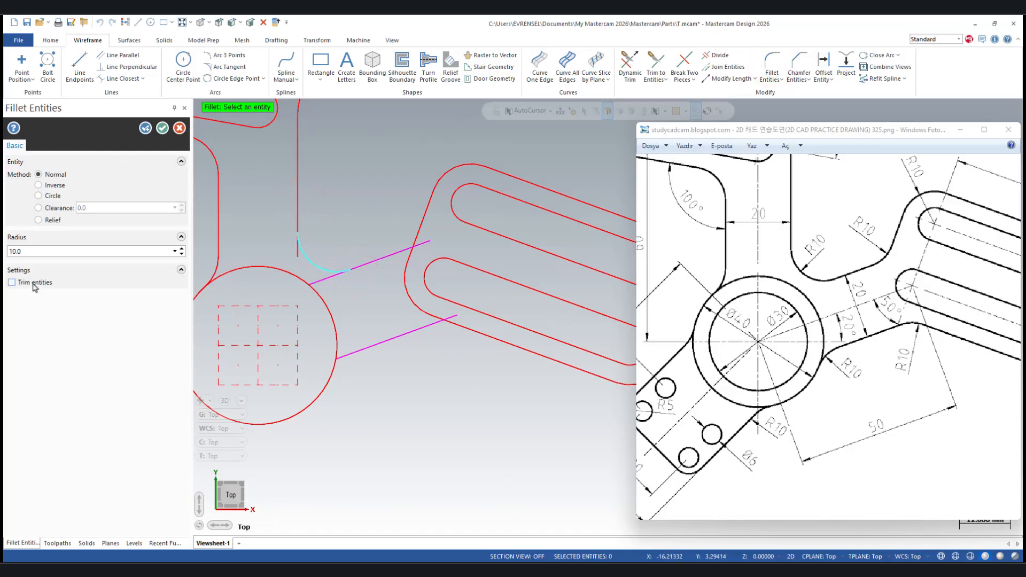
{"action": "left_click", "coordinate": [320, 398]}
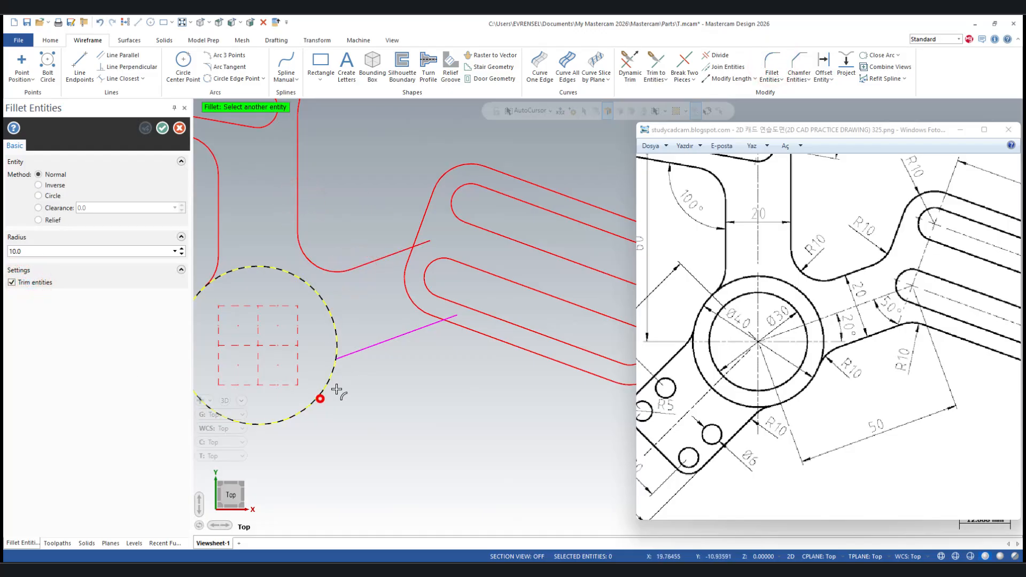
{"action": "left_click", "coordinate": [387, 343]}
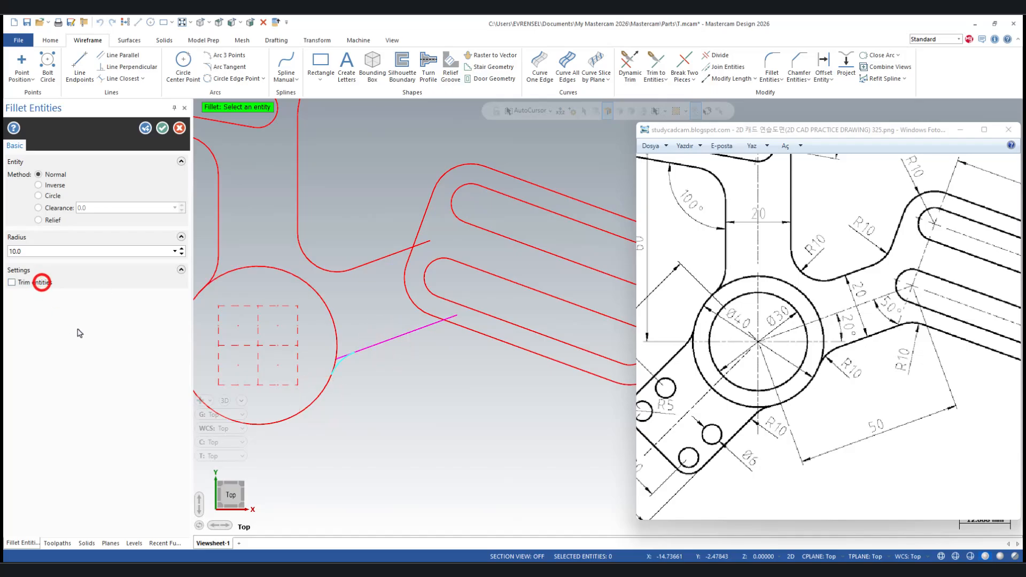
- Trim away the short end of the right arm's lower edge between the fillet and the hub circle with Divide
{"action": "left_click", "coordinate": [716, 55]}
{"action": "scroll", "coordinate": [304, 366], "scroll_direction": "up", "scroll_amount": 2}
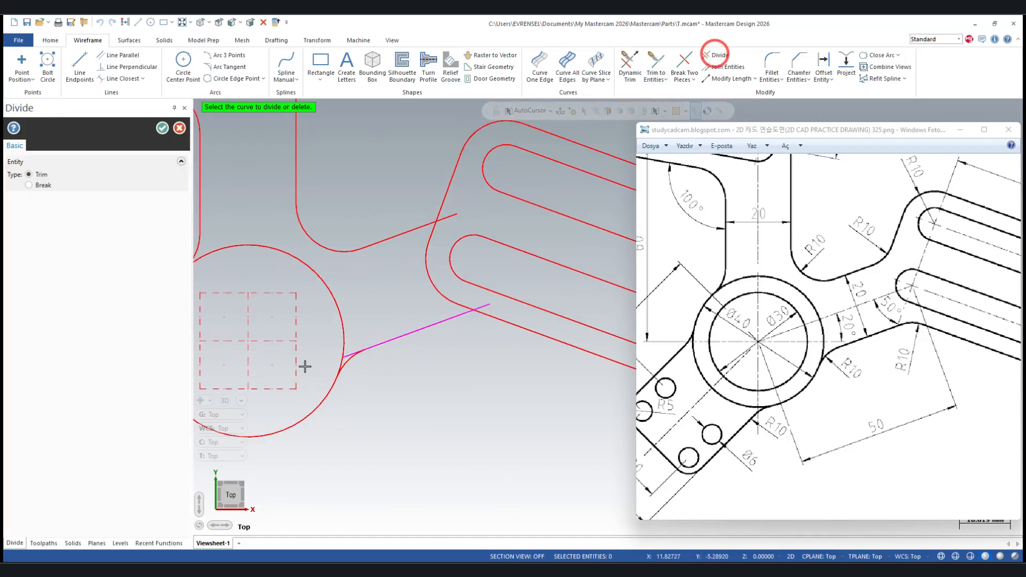
{"action": "scroll", "coordinate": [307, 367], "scroll_direction": "up", "scroll_amount": 2}
{"action": "left_click", "coordinate": [365, 344]}
{"action": "scroll", "coordinate": [447, 315], "scroll_direction": "down", "scroll_amount": 3}
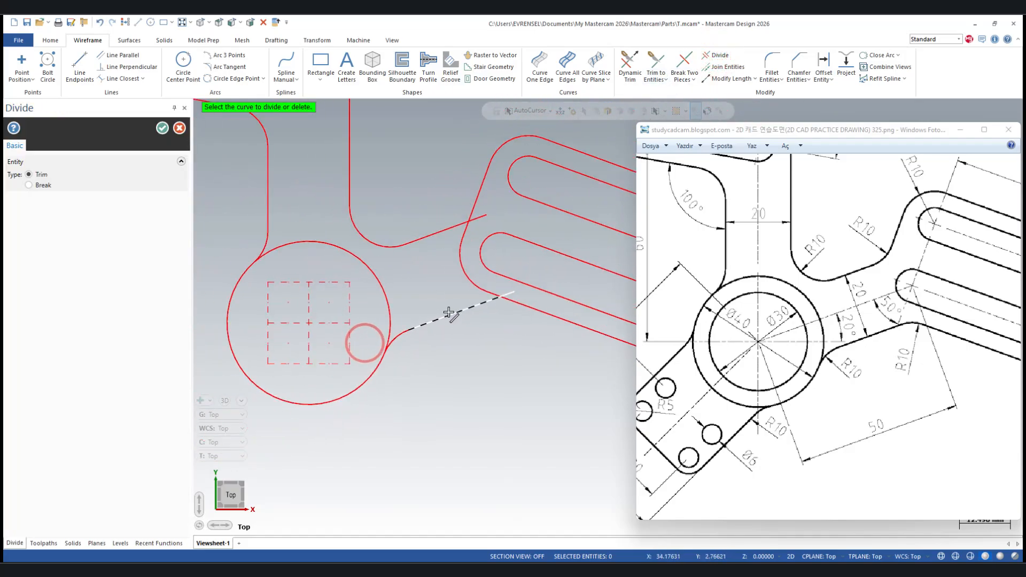
{"action": "scroll", "coordinate": [448, 313], "scroll_direction": "down", "scroll_amount": 2}
{"action": "scroll", "coordinate": [327, 362], "scroll_direction": "up", "scroll_amount": 2}
{"action": "scroll", "coordinate": [444, 330], "scroll_direction": "down", "scroll_amount": 3}
{"action": "scroll", "coordinate": [271, 365], "scroll_direction": "up", "scroll_amount": 2}
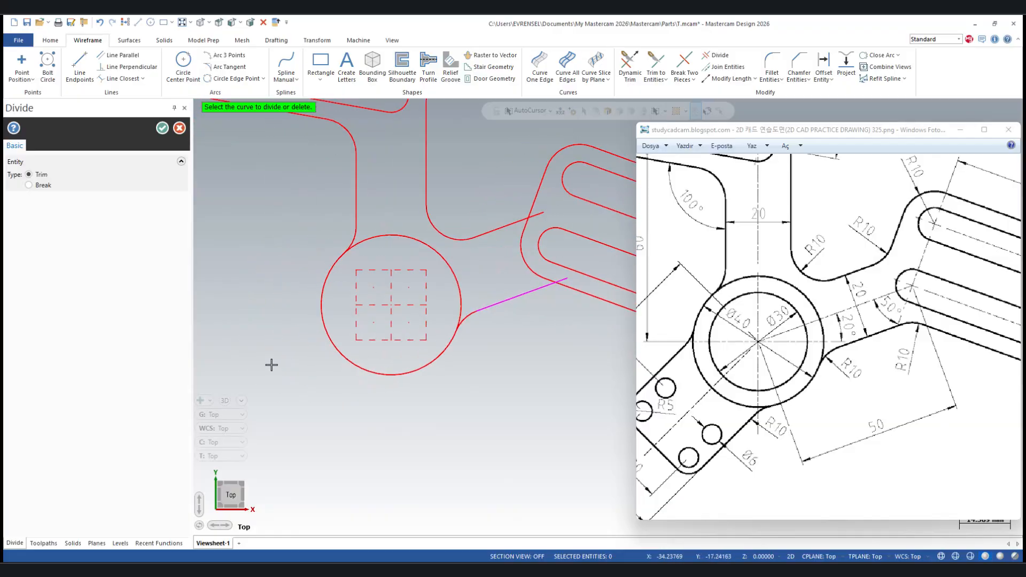
{"action": "left_click", "coordinate": [162, 128]}
- Draw a rectangular shape at rotation 0, about 66 wide and 42 high, with its right-side midpoint anchored at the hub centre
{"action": "scroll", "coordinate": [328, 289], "scroll_direction": "down", "scroll_amount": 3}
{"action": "left_click_drag", "start_coordinate": [738, 353], "coordinate": [840, 336]}
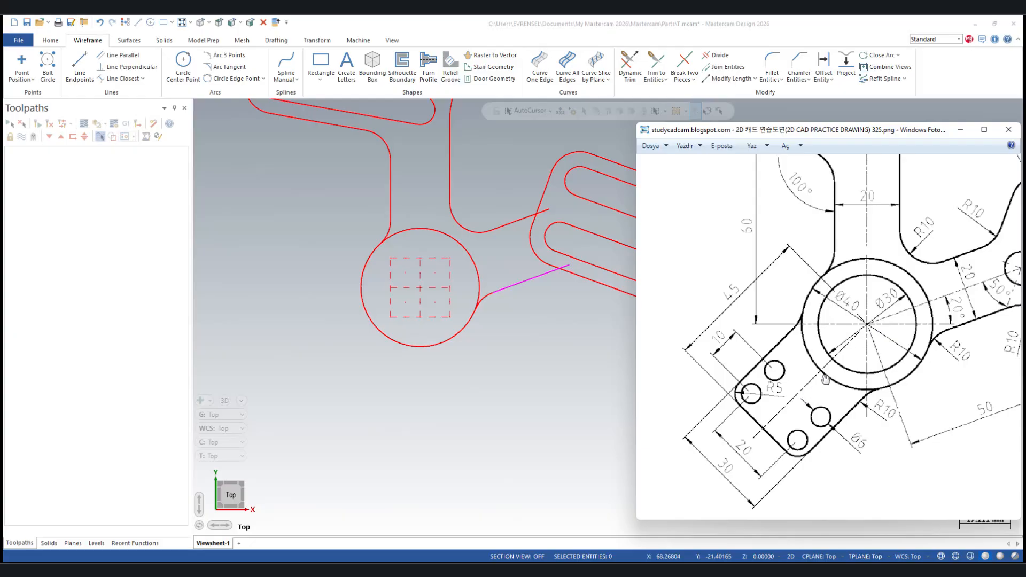
{"action": "left_click", "coordinate": [320, 78]}
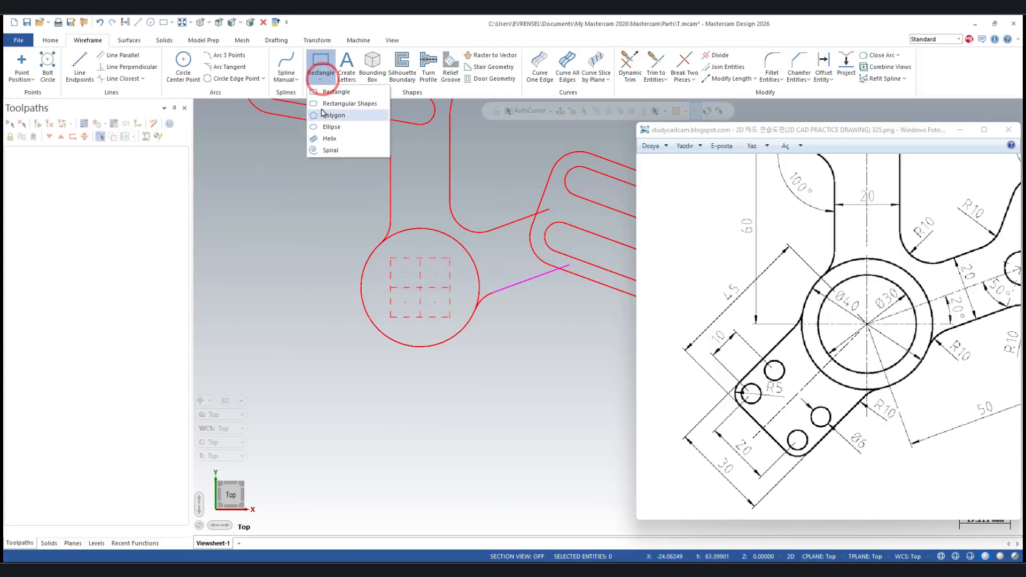
{"action": "left_click", "coordinate": [331, 104]}
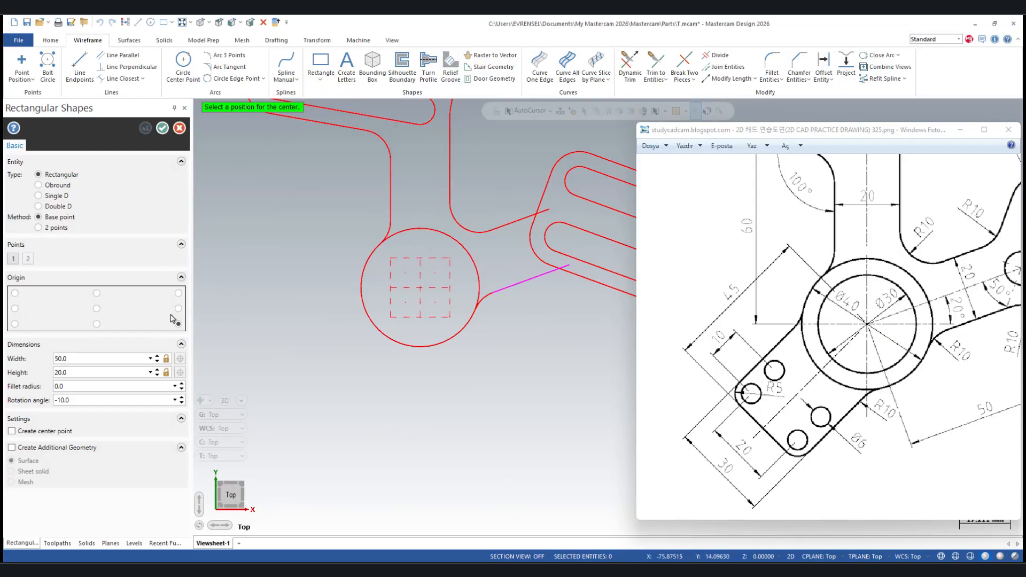
{"action": "type", "text": "0.0"}
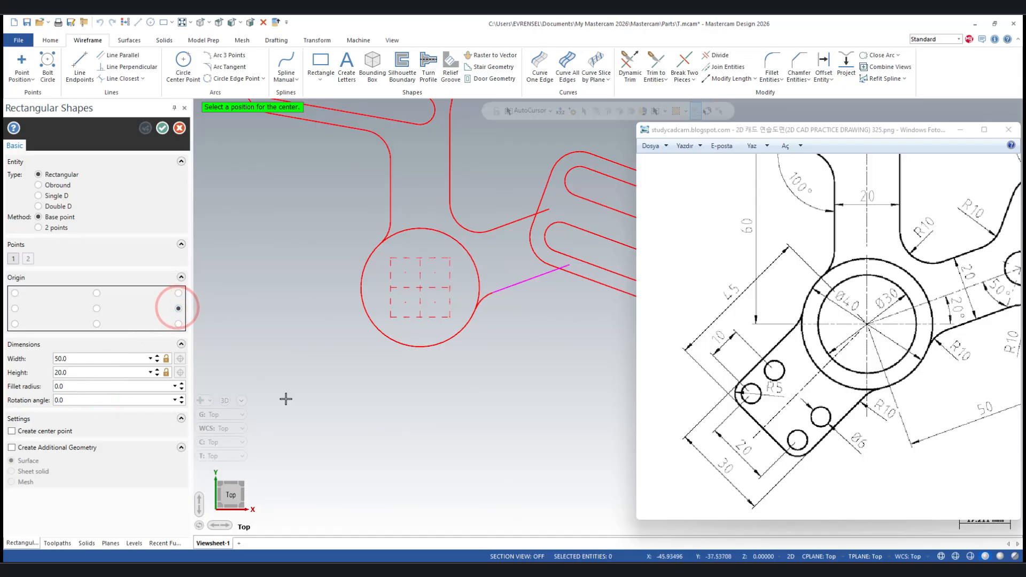
{"action": "type", "text": "o"}
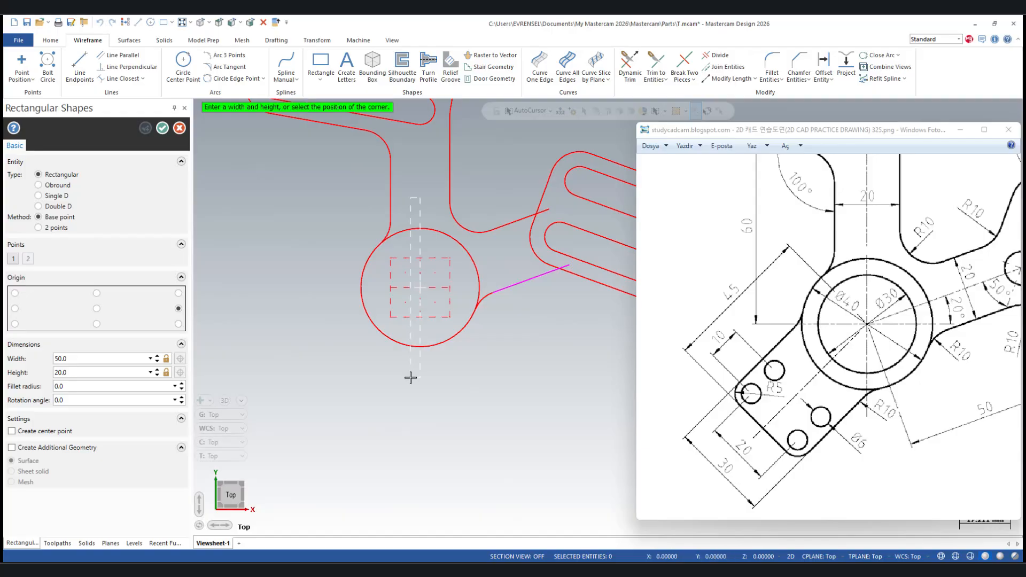
{"action": "left_click", "coordinate": [225, 350]}
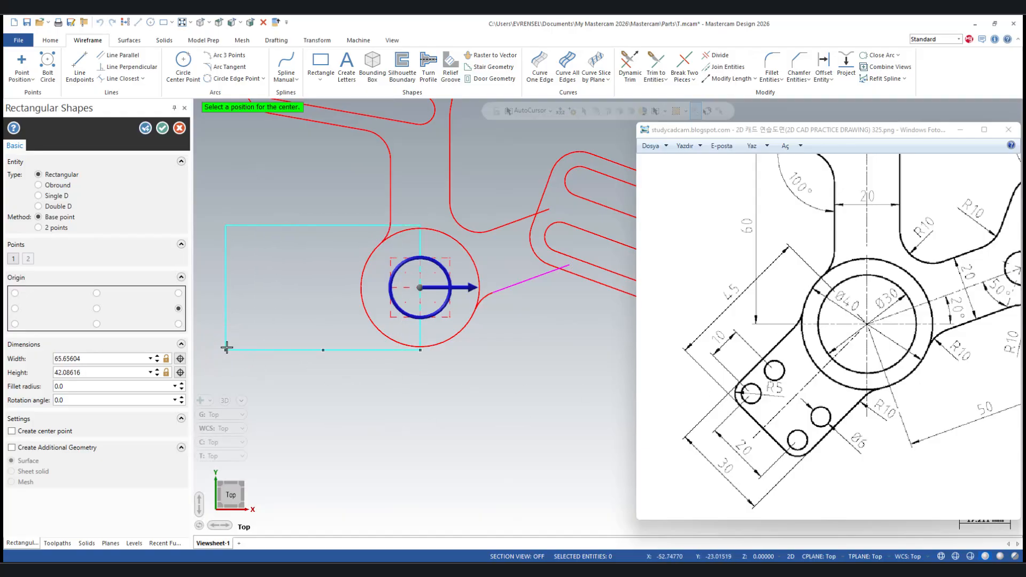
- Set the rectangle's width to 45, height to 30 and rotation angle to 45, and create it
{"action": "left_click", "coordinate": [133, 356]}
{"action": "type", "text": "45.0"}
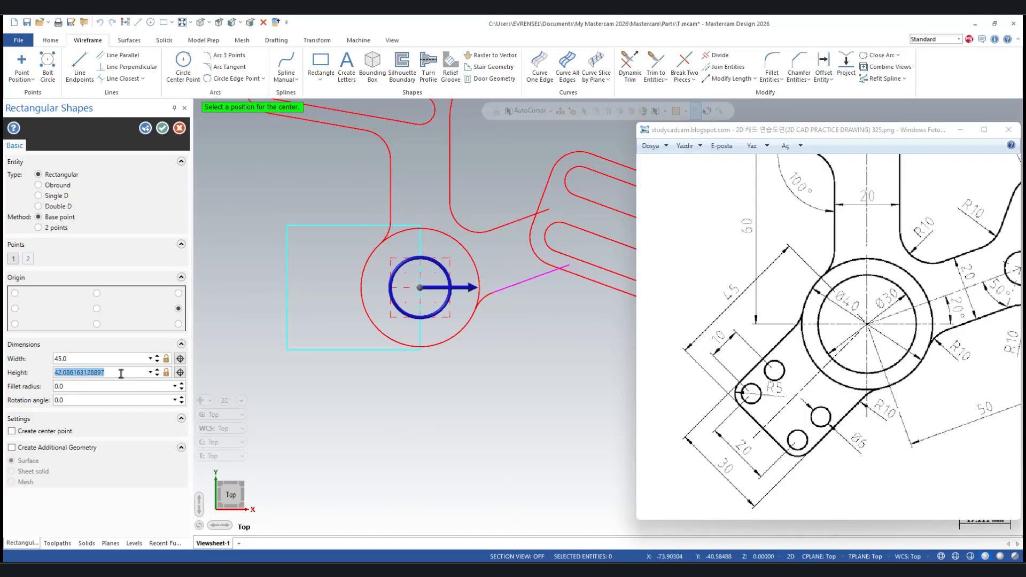
{"action": "left_click", "coordinate": [112, 401]}
{"action": "type", "text": "17.0"}
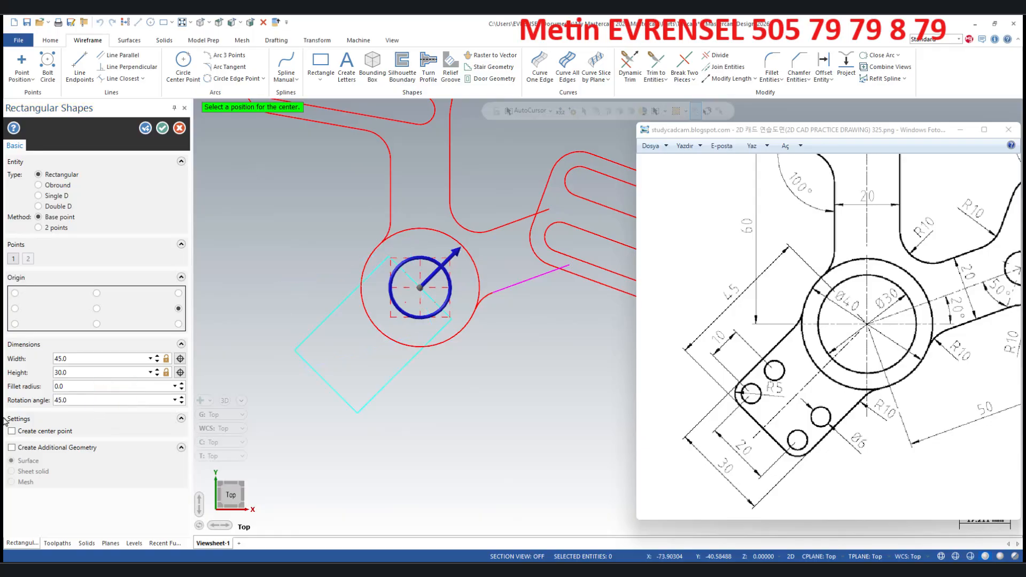
{"action": "left_click", "coordinate": [163, 129]}
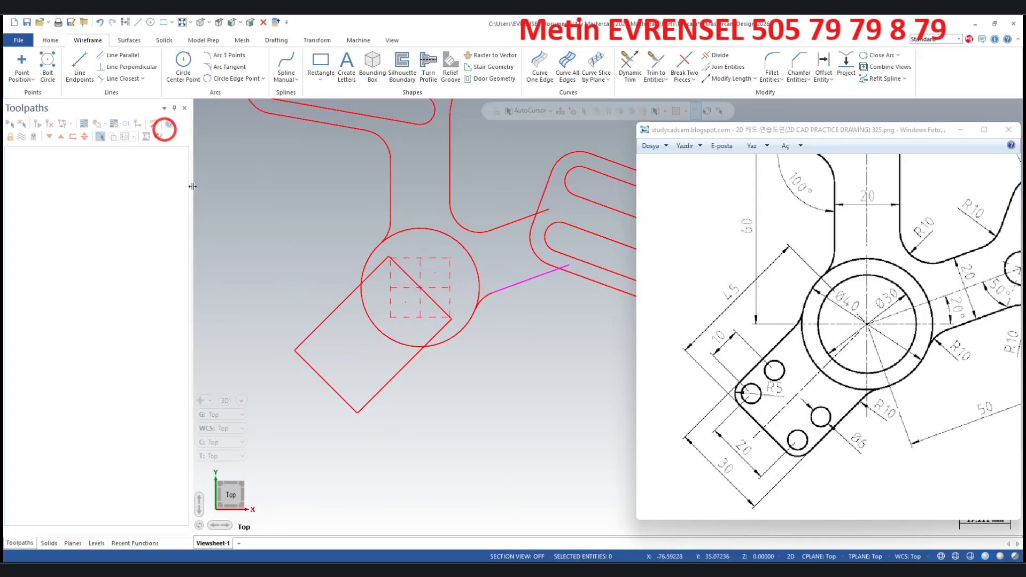
- Trim away the portions of the rotated rectangle inside the hub circle with Divide
{"action": "scroll", "coordinate": [375, 321], "scroll_direction": "up", "scroll_amount": 5}
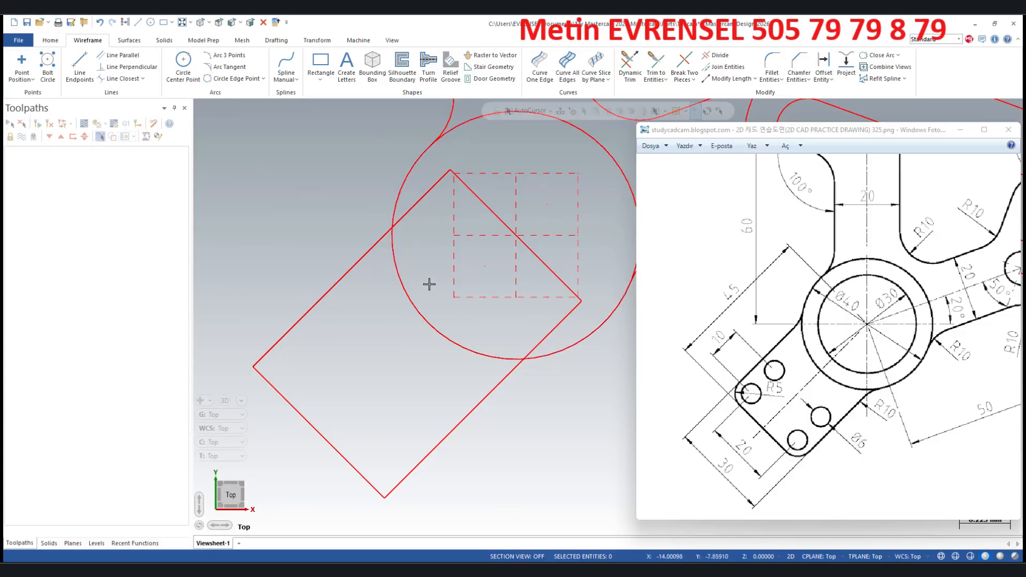
{"action": "left_click", "coordinate": [709, 56]}
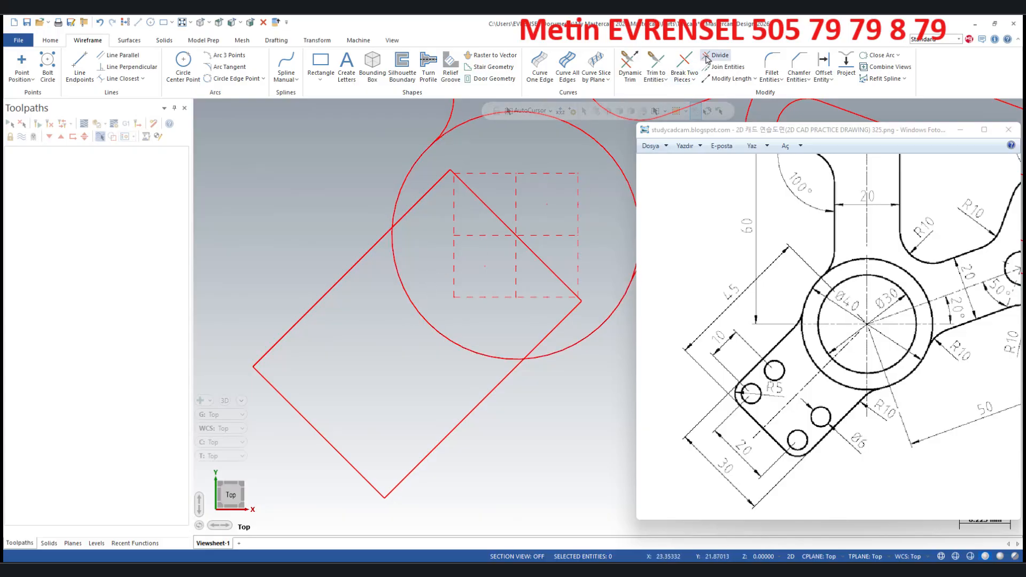
{"action": "left_click", "coordinate": [545, 249]}
{"action": "left_click", "coordinate": [435, 190]}
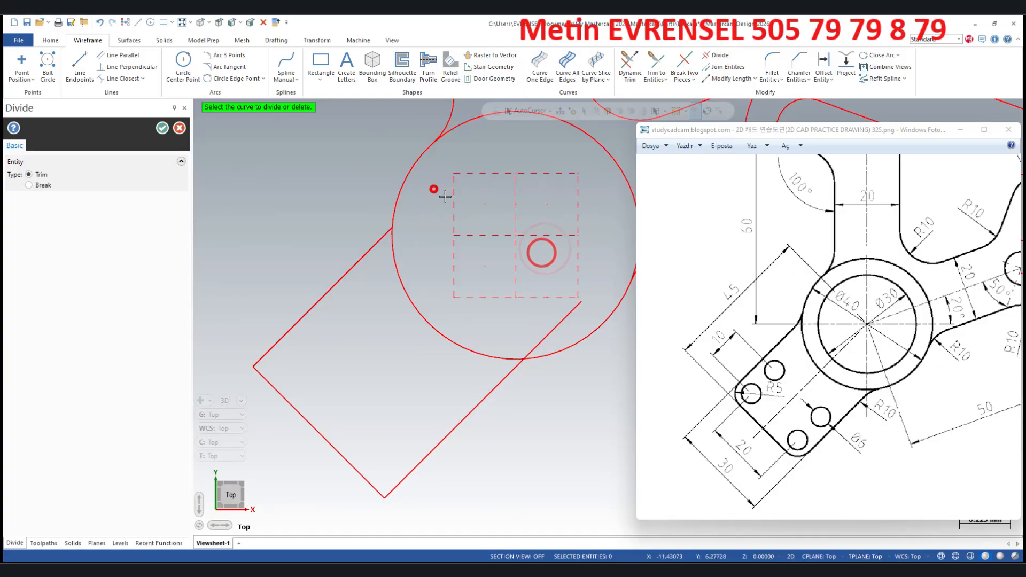
{"action": "left_click", "coordinate": [563, 315]}
{"action": "left_click", "coordinate": [161, 128]}
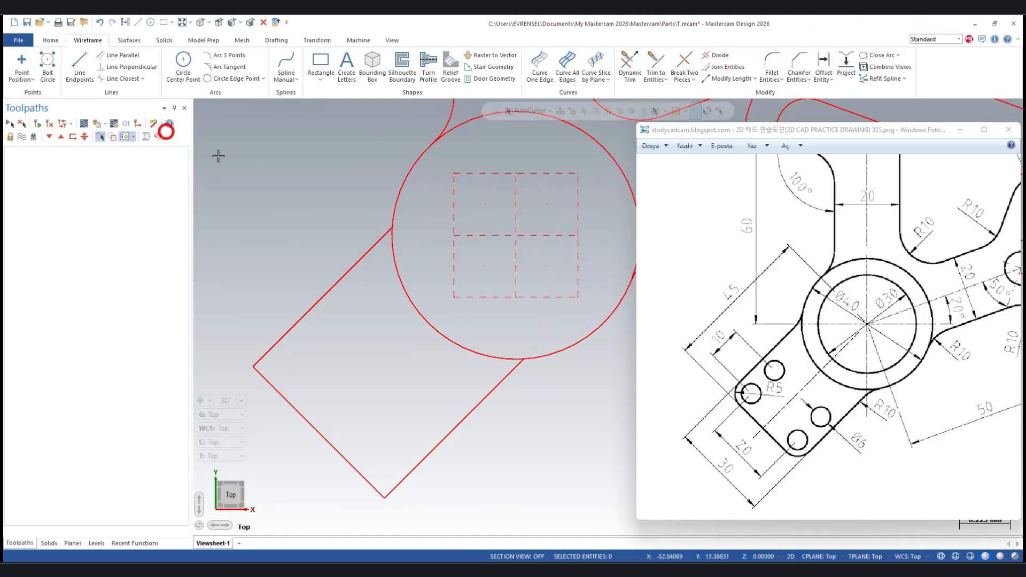
- Fillet both long sides of the lower-left arm with the hub circle at radius 10 without trimming
{"action": "left_click", "coordinate": [780, 58]}
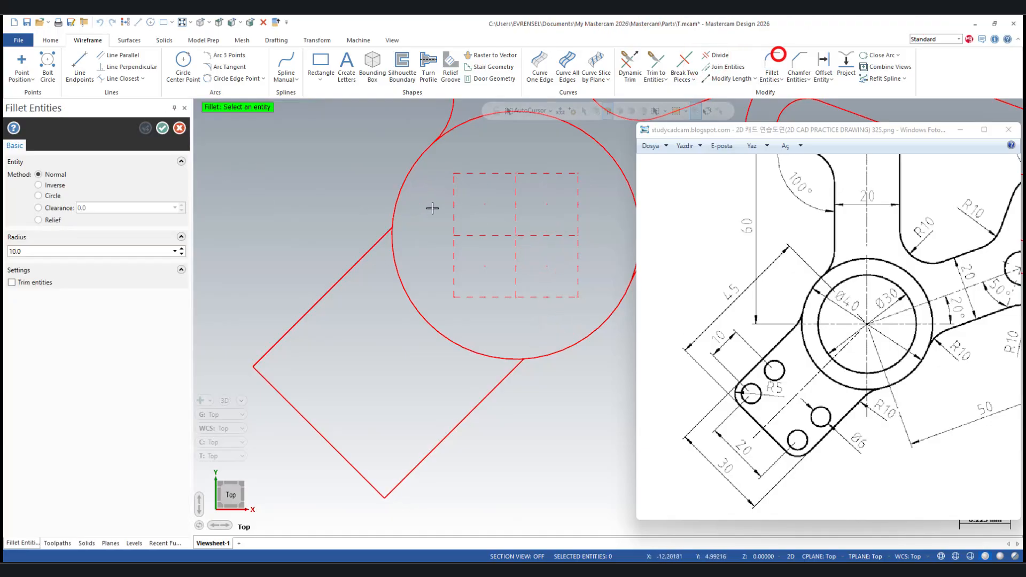
{"action": "left_click", "coordinate": [398, 189]}
{"action": "left_click", "coordinate": [337, 269]}
{"action": "left_click", "coordinate": [452, 427]}
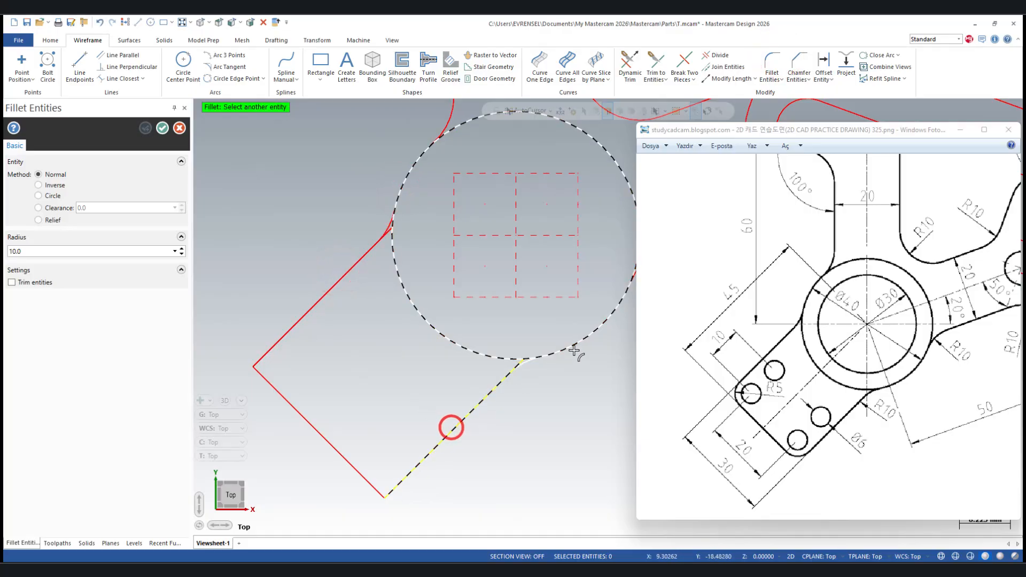
{"action": "left_click", "coordinate": [573, 350]}
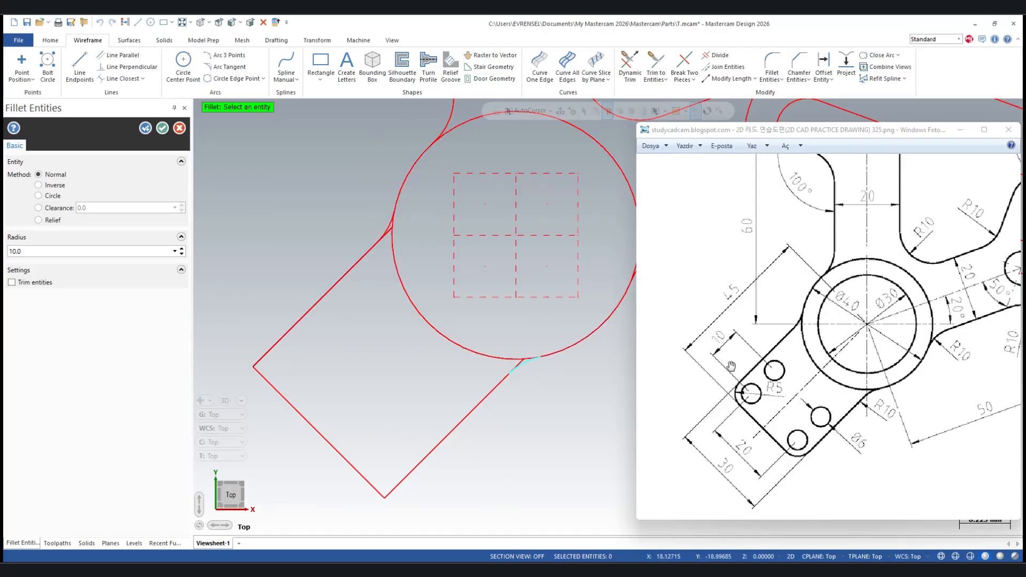
- Fillet the two outer corners of the lower-left arm at radius 5, trimming the entities
{"action": "left_click", "coordinate": [275, 345]}
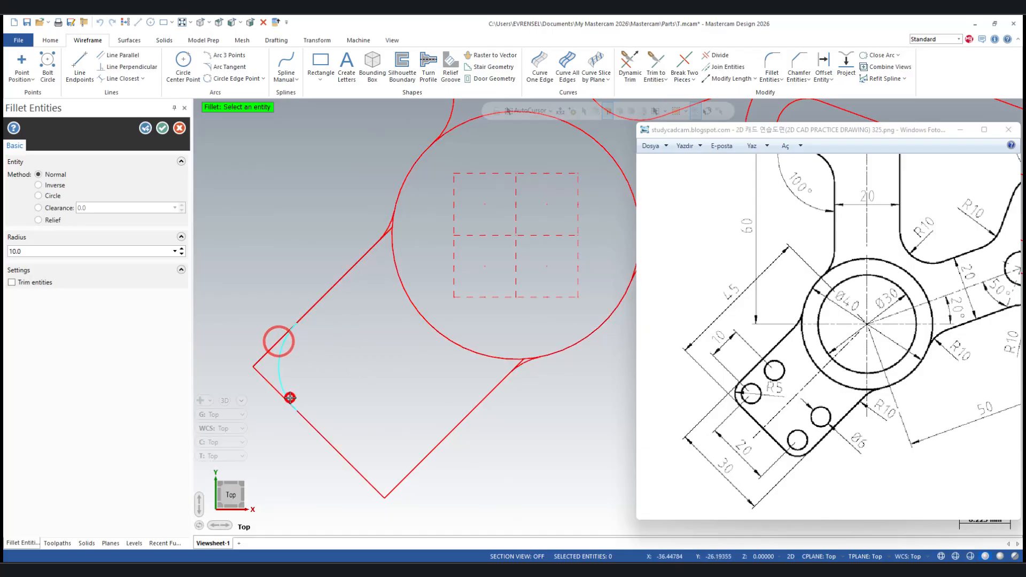
{"action": "left_click", "coordinate": [289, 400]}
{"action": "type", "text": "4.0"}
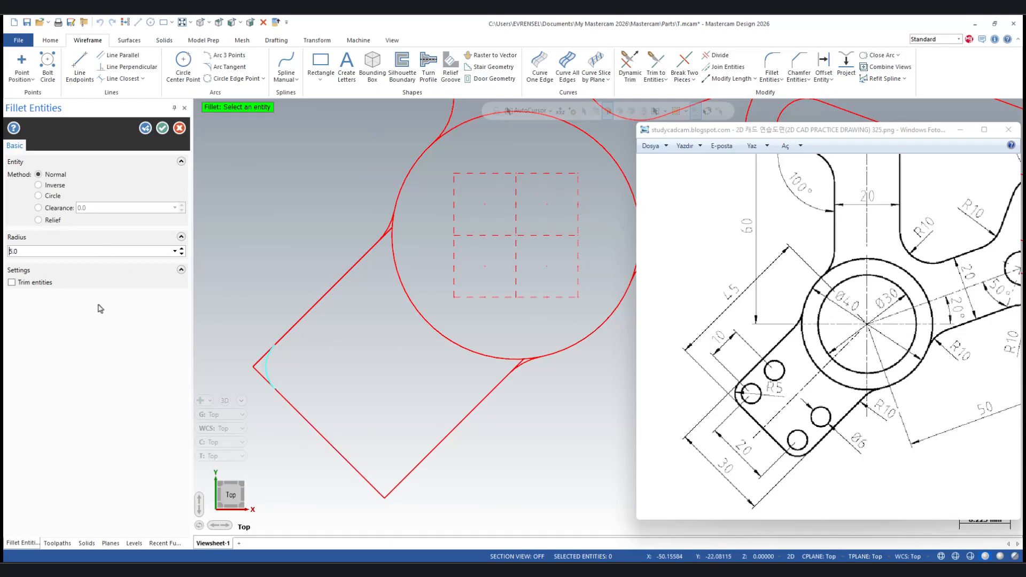
{"action": "left_click", "coordinate": [319, 432]}
{"action": "left_click", "coordinate": [439, 444]}
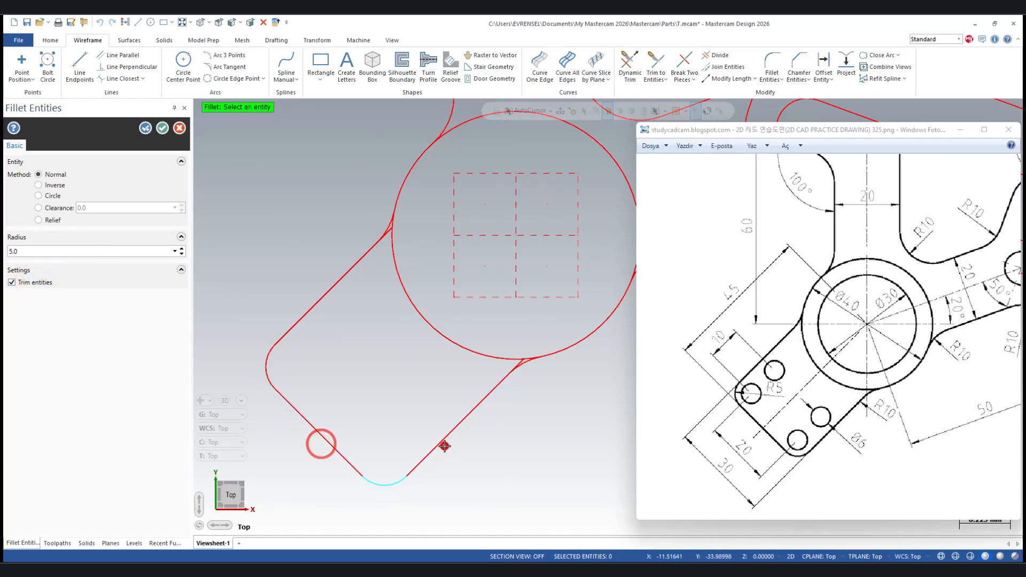
{"action": "left_click", "coordinate": [164, 130]}
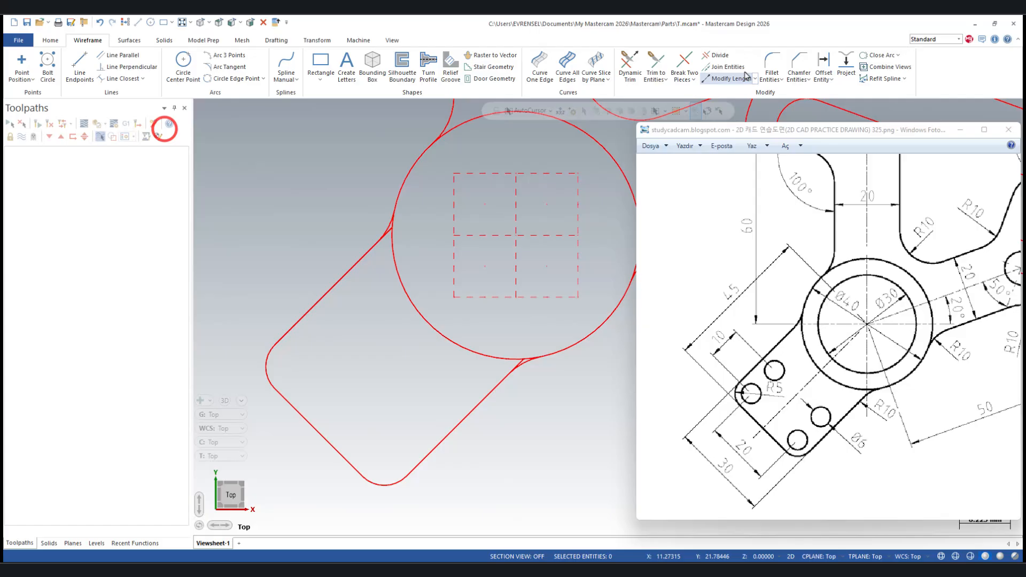
- Trim away the short ends of the lower-left arm's long sides between the fillets and the hub circle with Divide
{"action": "left_click", "coordinate": [719, 55]}
{"action": "scroll", "coordinate": [481, 203], "scroll_direction": "up", "scroll_amount": 3}
{"action": "scroll", "coordinate": [402, 226], "scroll_direction": "up", "scroll_amount": 1}
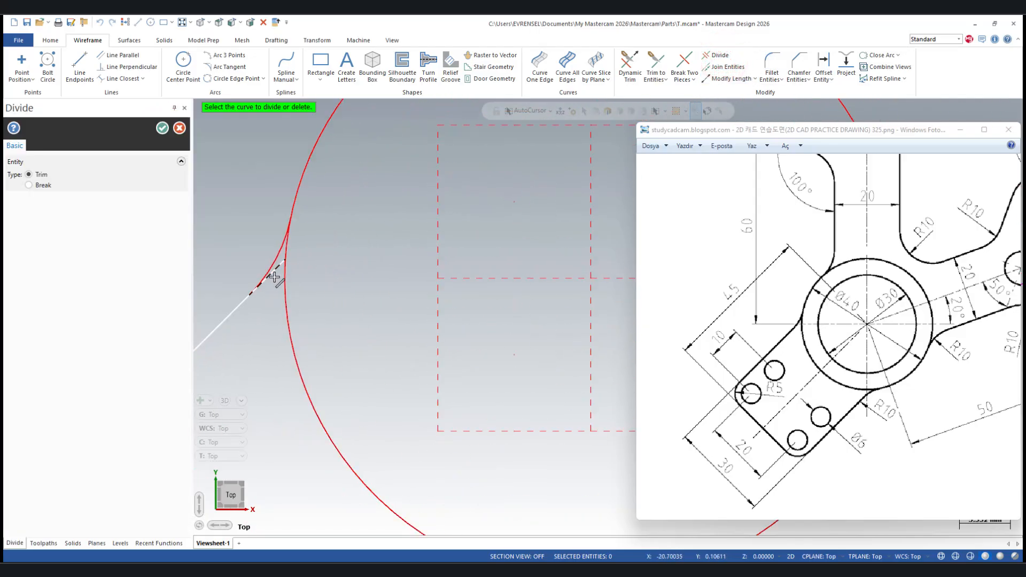
{"action": "left_click", "coordinate": [274, 276]}
{"action": "scroll", "coordinate": [354, 205], "scroll_direction": "down", "scroll_amount": 3}
{"action": "scroll", "coordinate": [470, 377], "scroll_direction": "up", "scroll_amount": 2}
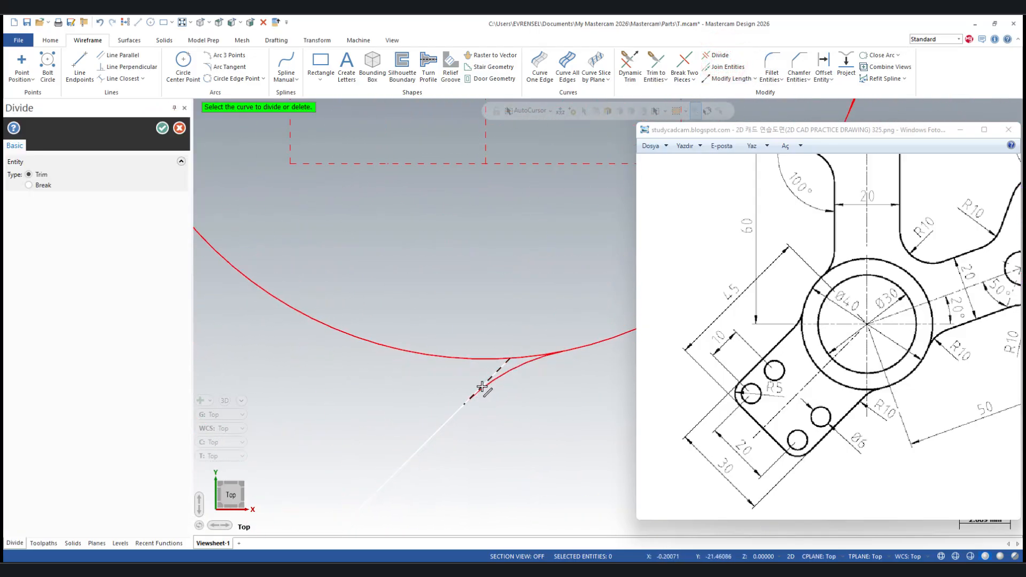
{"action": "left_click", "coordinate": [482, 381]}
{"action": "scroll", "coordinate": [574, 337], "scroll_direction": "down", "scroll_amount": 2}
{"action": "scroll", "coordinate": [572, 336], "scroll_direction": "down", "scroll_amount": 3}
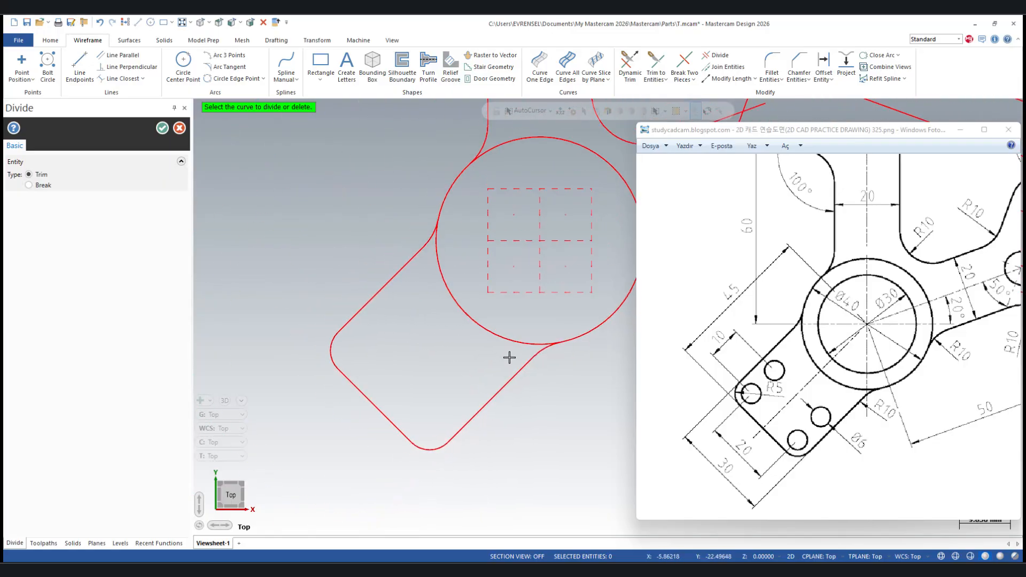
{"action": "left_click", "coordinate": [162, 129]}
- Draw two circles of locked diameter 6 centred on the lower-left arm's two corner fillets
{"action": "scroll", "coordinate": [405, 382], "scroll_direction": "up", "scroll_amount": 2}
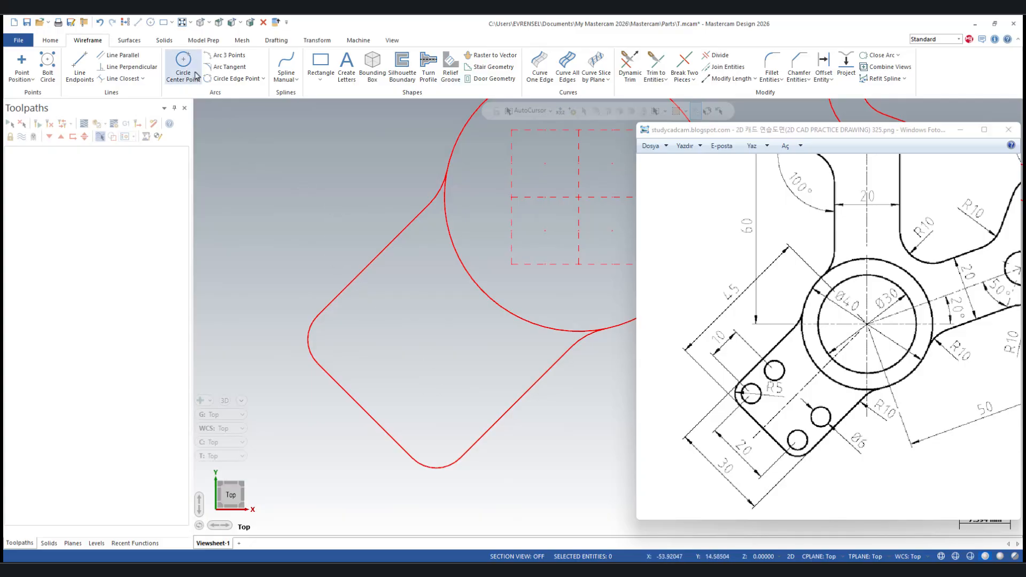
{"action": "left_click", "coordinate": [184, 60]}
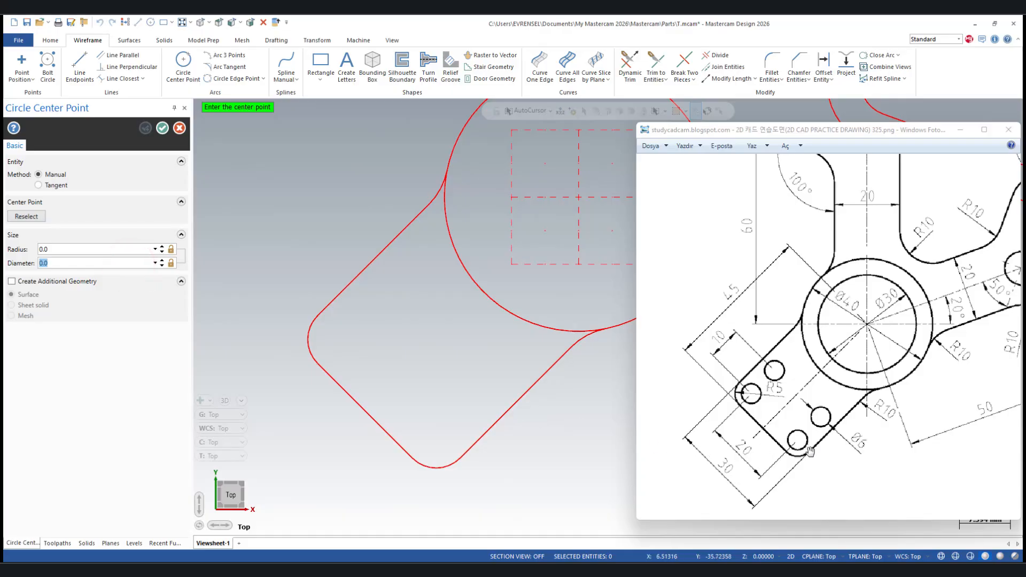
{"action": "type", "text": "6"}
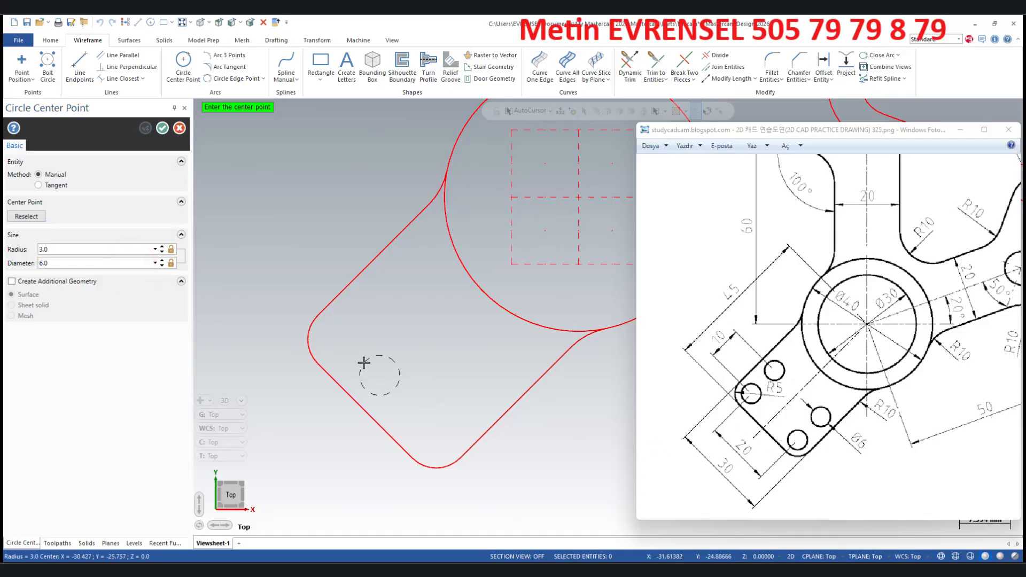
{"action": "left_click", "coordinate": [170, 265]}
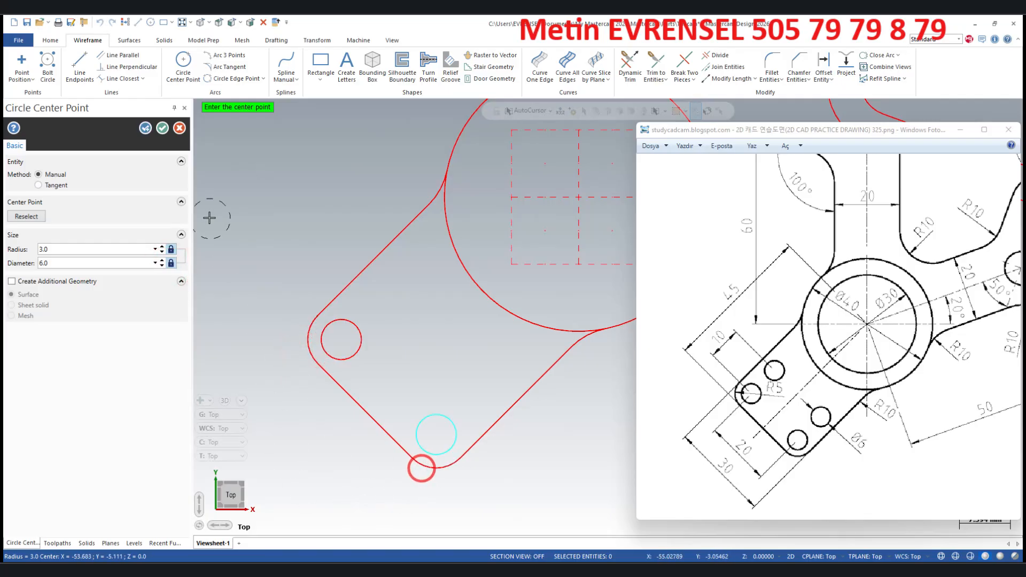
{"action": "left_click", "coordinate": [162, 128]}
- Copy the two diameter 6 circles once with Translate at a polar length of 10 and an angle of 45
{"action": "left_click", "coordinate": [355, 351]}
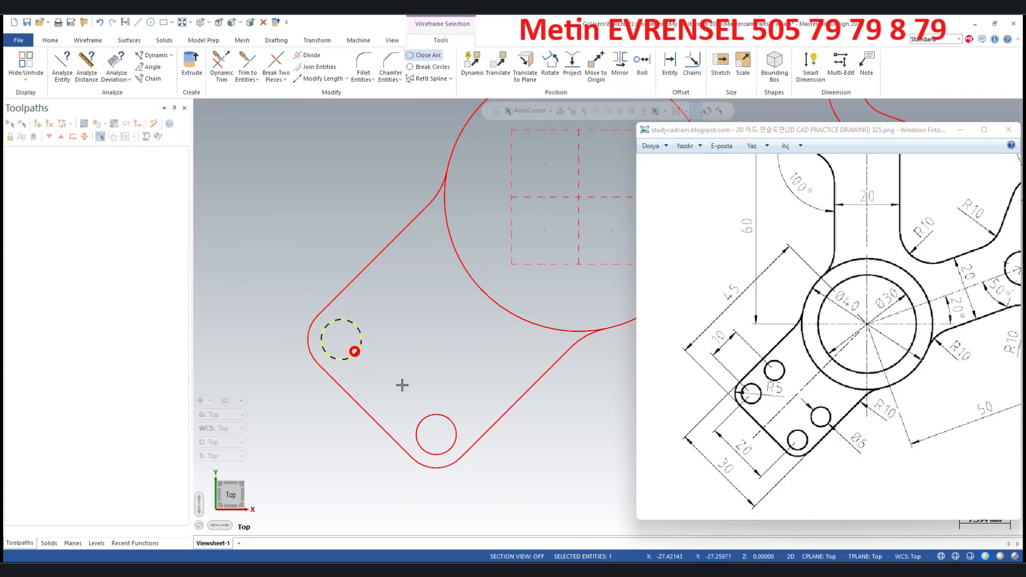
{"action": "left_click", "coordinate": [447, 418]}
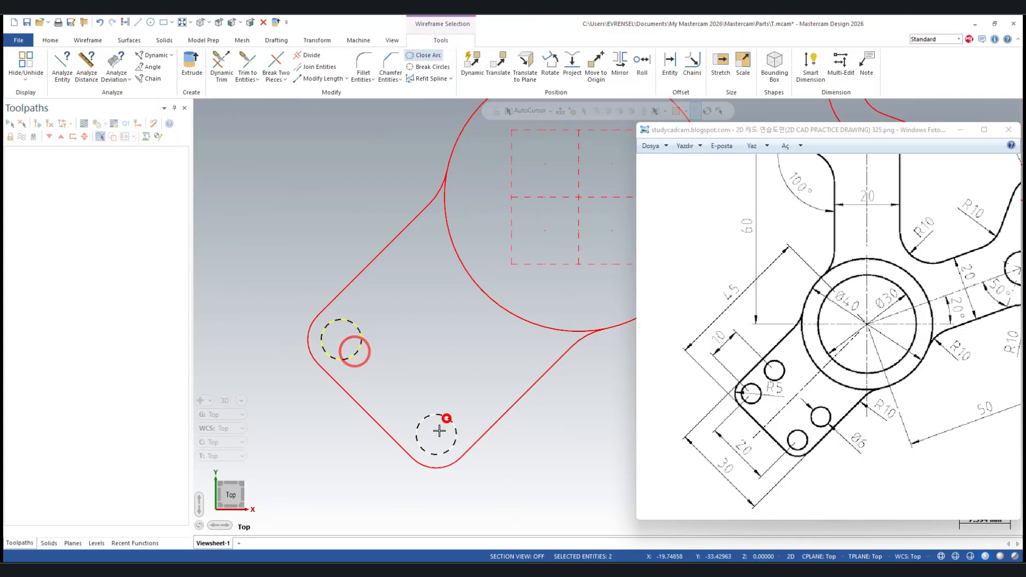
{"action": "left_click", "coordinate": [497, 62]}
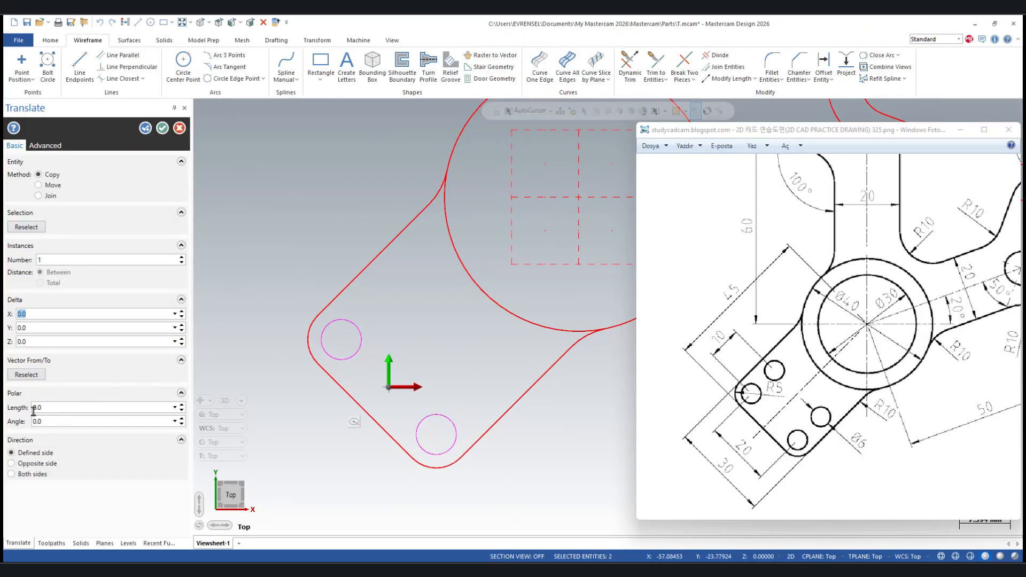
{"action": "left_click", "coordinate": [105, 412]}
{"action": "key", "text": "Tab"}
{"action": "key", "text": "Tab"}
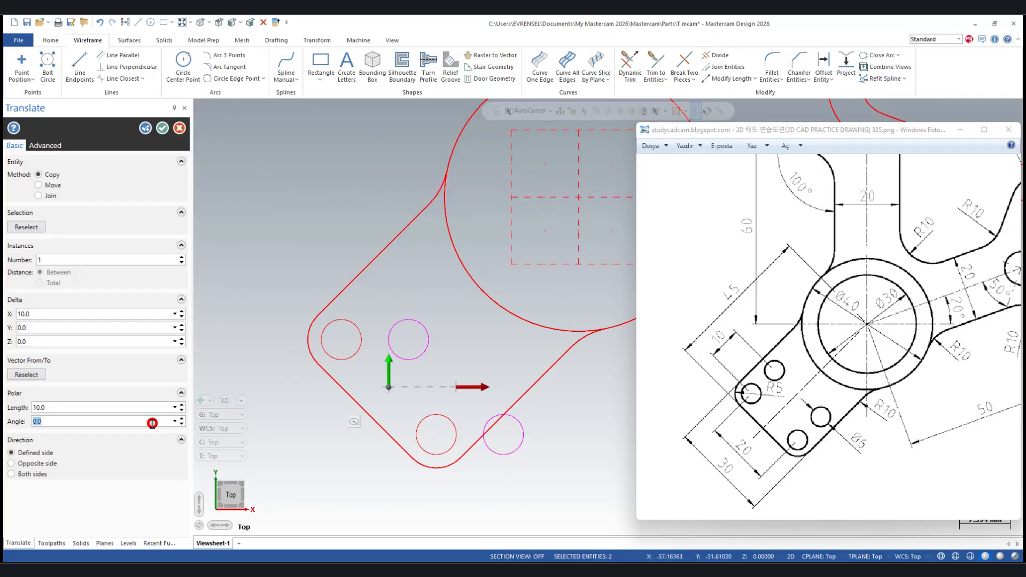
{"action": "type", "text": "45"}
{"action": "key", "text": "Return"}
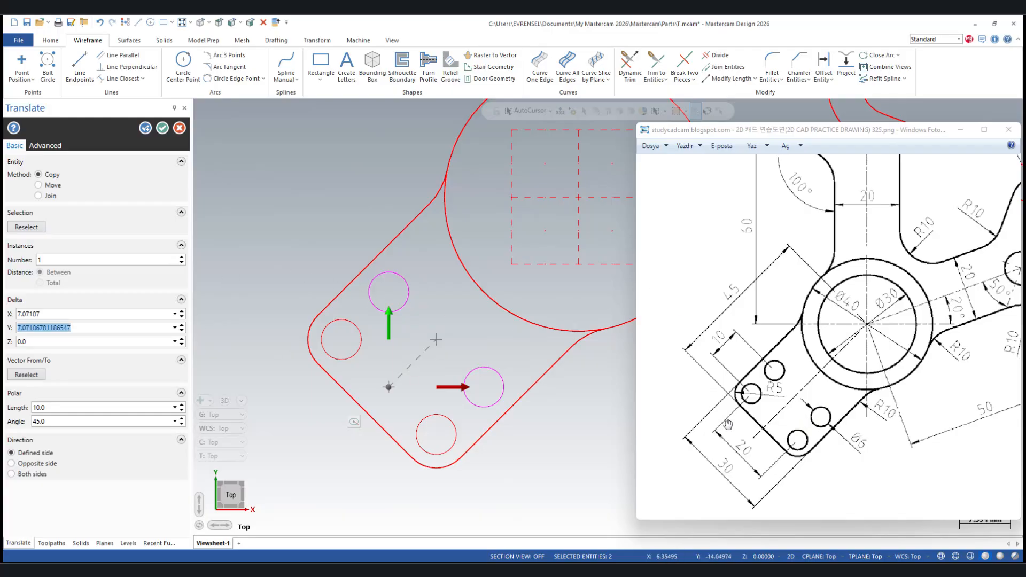
{"action": "left_click", "coordinate": [161, 128]}
- Delete the two translated circle copies nearer the hub
{"action": "left_click", "coordinate": [396, 314]}
{"action": "left_click", "coordinate": [479, 379]}
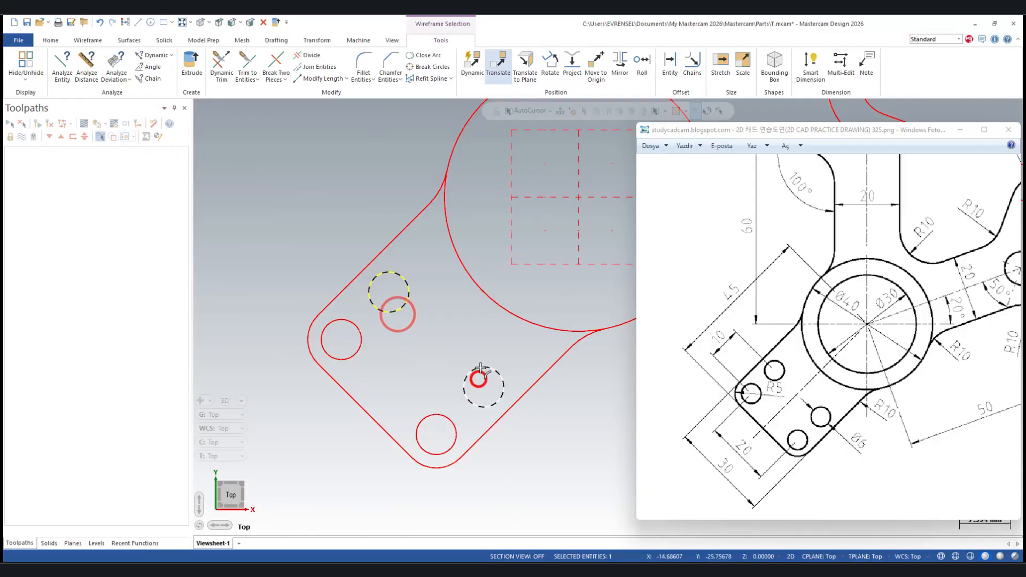
{"action": "key", "text": "Delete"}
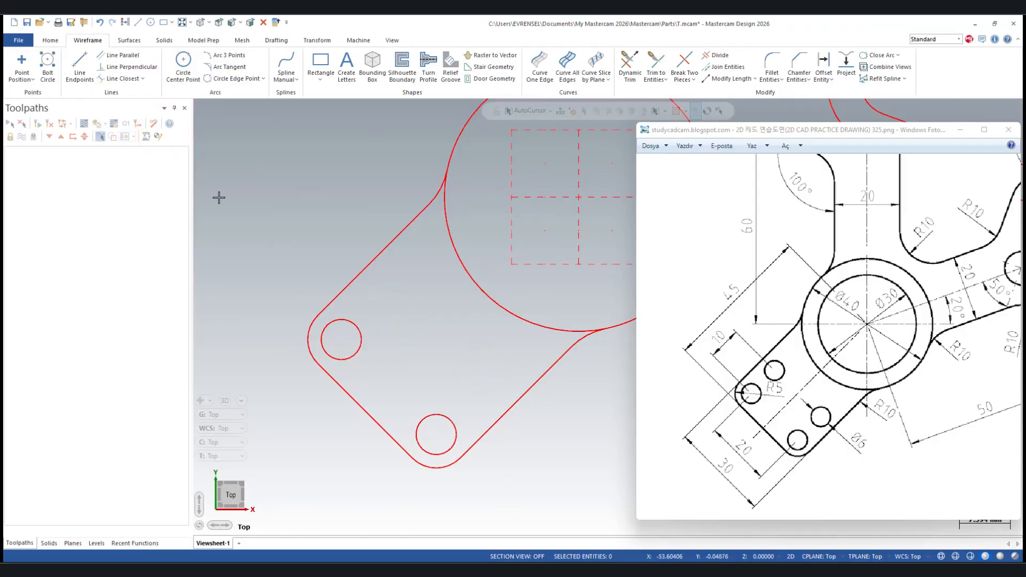
- Draw a two-endpoint line joining the centres of the lower-left arm's two diameter 6 circles
{"action": "left_click", "coordinate": [82, 65]}
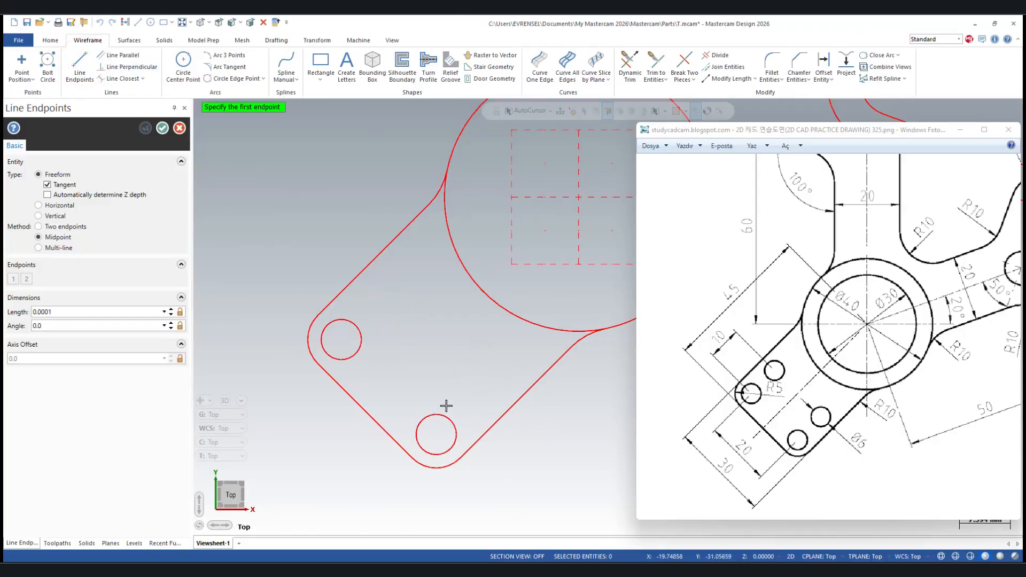
{"action": "left_click", "coordinate": [374, 354]}
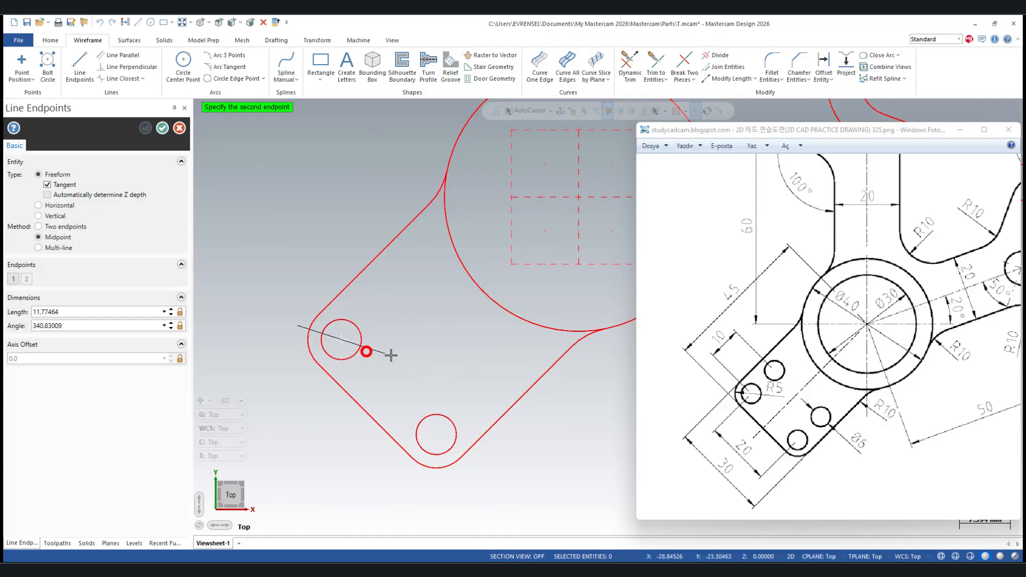
{"action": "left_click", "coordinate": [57, 227]}
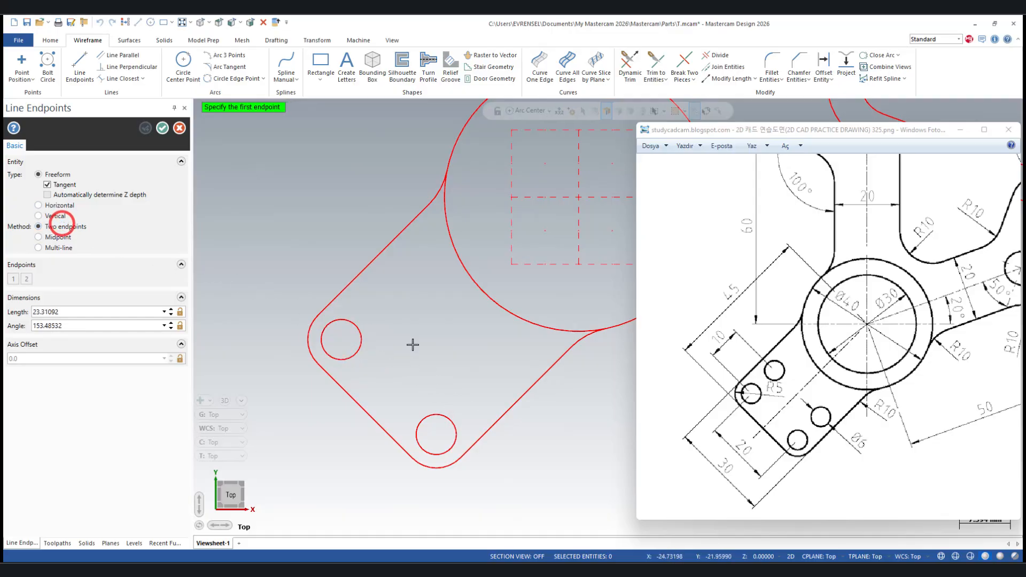
{"action": "left_click", "coordinate": [437, 410]}
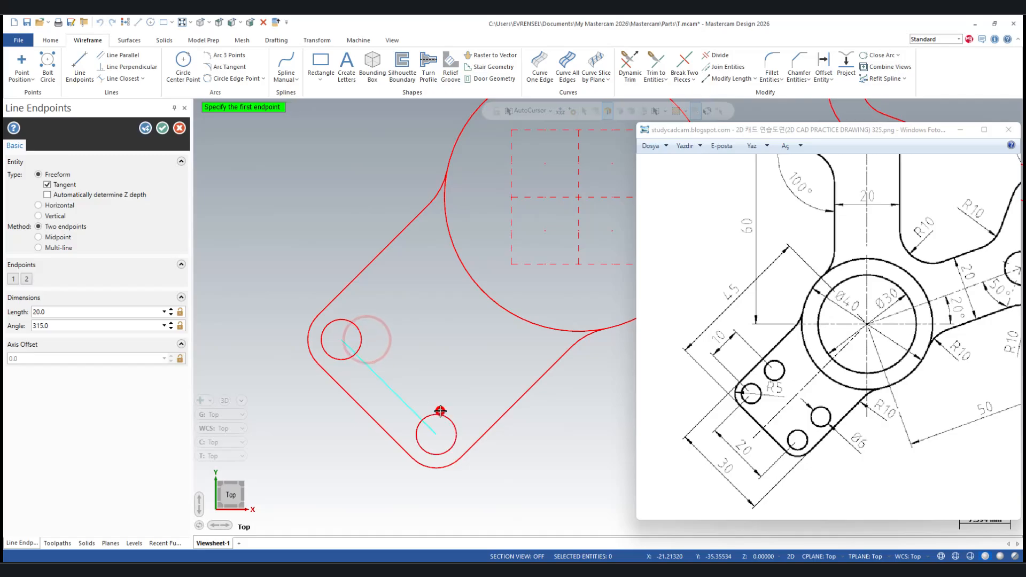
{"action": "left_click", "coordinate": [167, 128]}
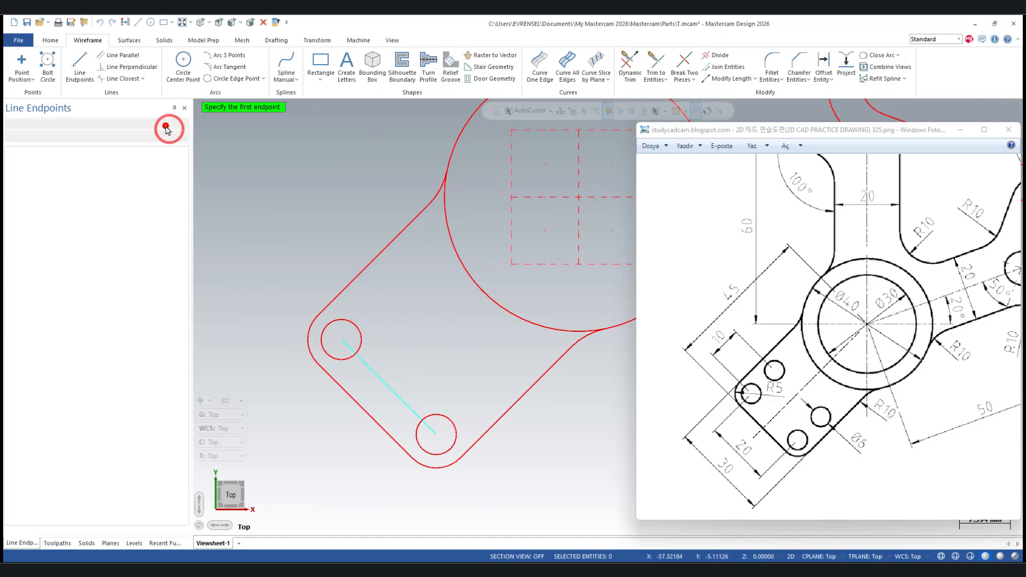
- Create a parallel line offset 10 towards the hub from the line between the circle centres, and delete the original line
{"action": "left_click", "coordinate": [107, 54]}
{"action": "left_click", "coordinate": [375, 372]}
{"action": "left_click", "coordinate": [433, 347]}
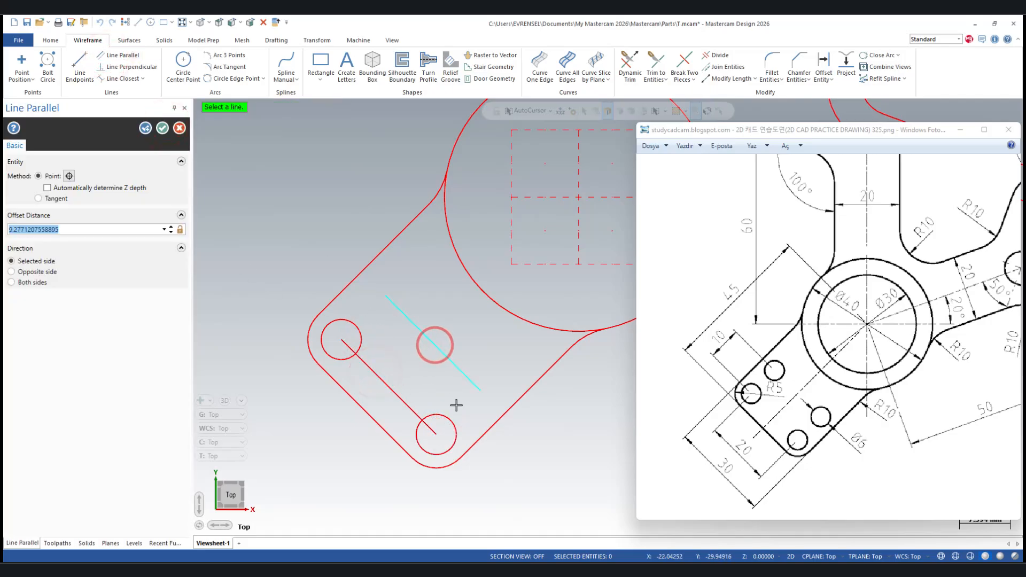
{"action": "type", "text": "10.0"}
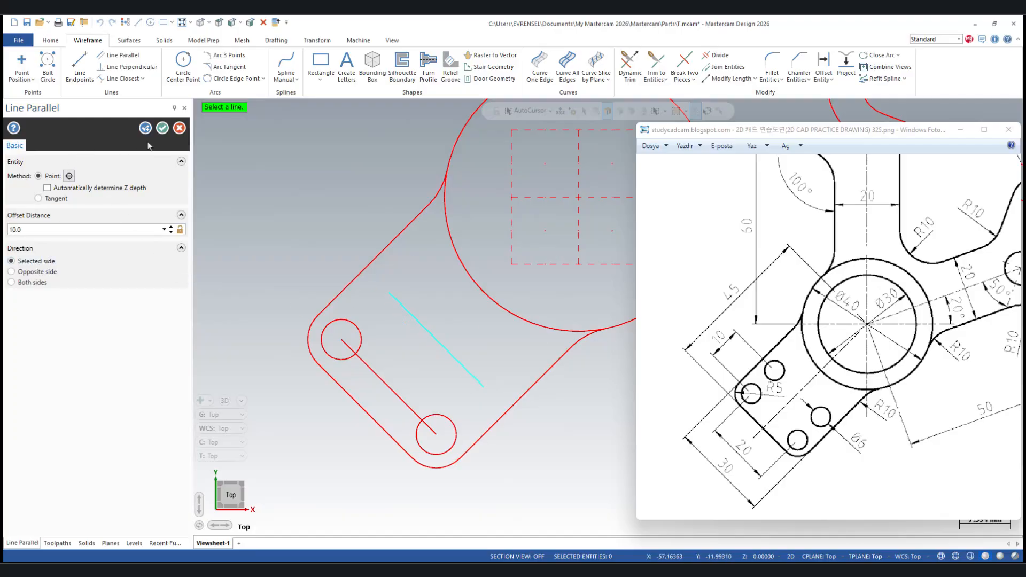
{"action": "left_click", "coordinate": [162, 128]}
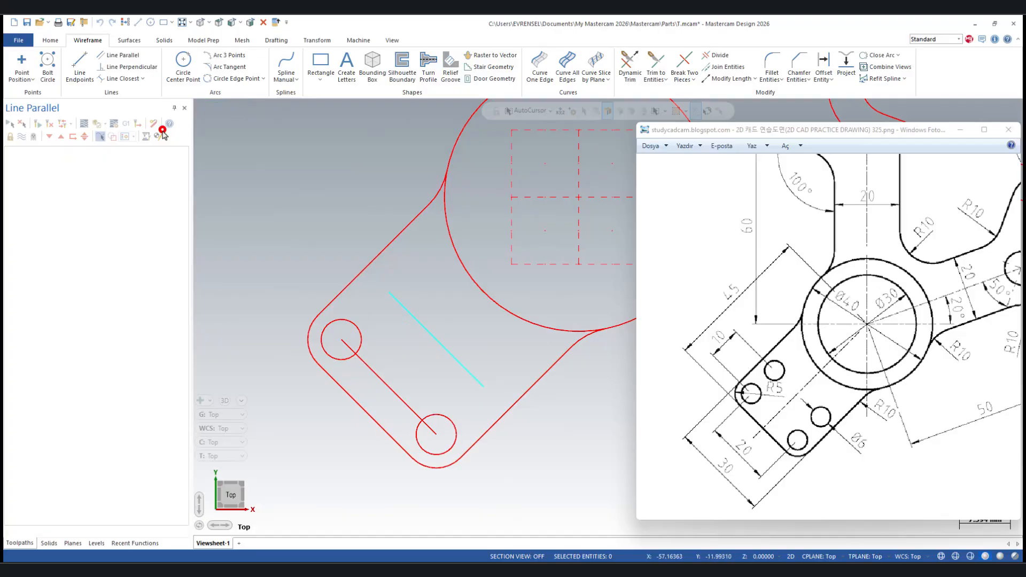
{"action": "left_click", "coordinate": [364, 369]}
{"action": "key", "text": "Delete"}
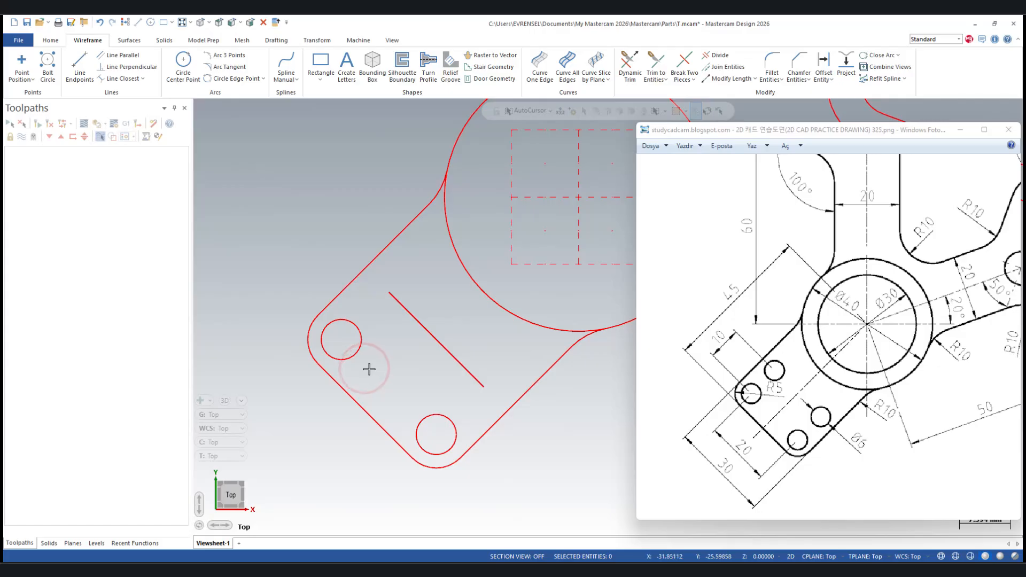
- Copy the two diameter 6 circles once with Translate from a circle centre to the parallel line's matching end, and delete that line
{"action": "left_click", "coordinate": [358, 352]}
{"action": "left_click", "coordinate": [435, 415]}
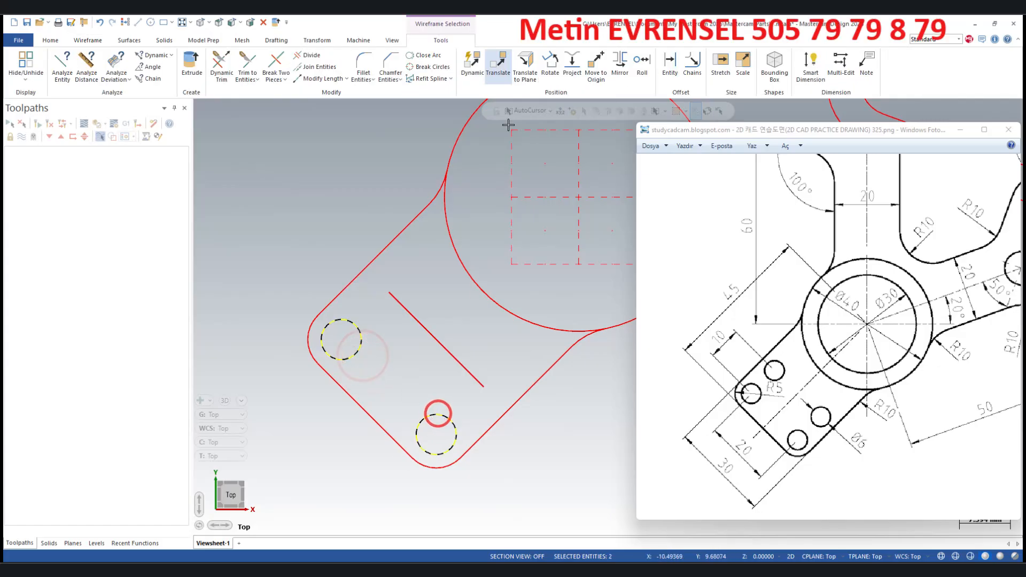
{"action": "left_click", "coordinate": [502, 63]}
{"action": "left_click", "coordinate": [41, 374]}
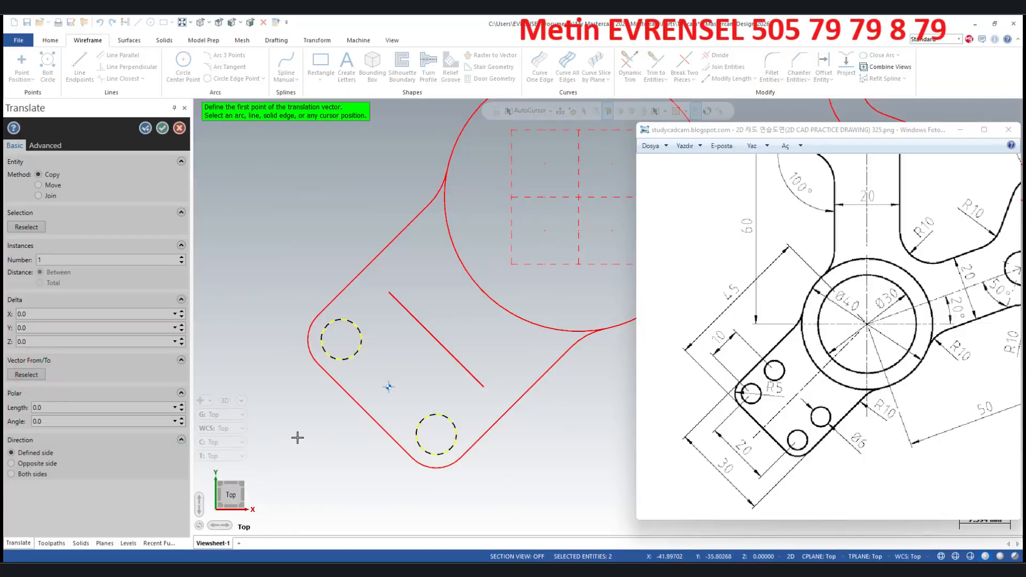
{"action": "left_click", "coordinate": [341, 339]}
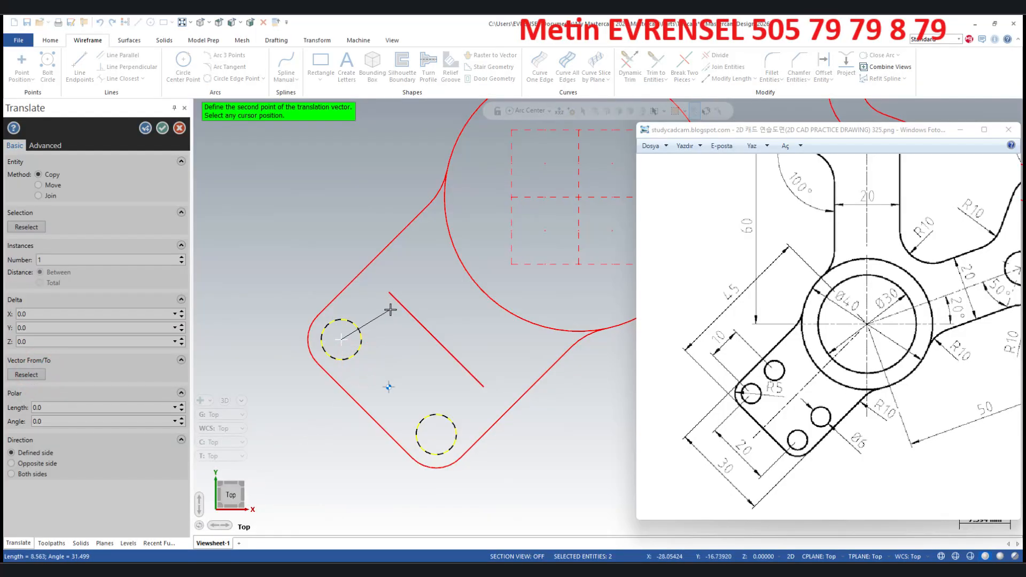
{"action": "left_click", "coordinate": [389, 292]}
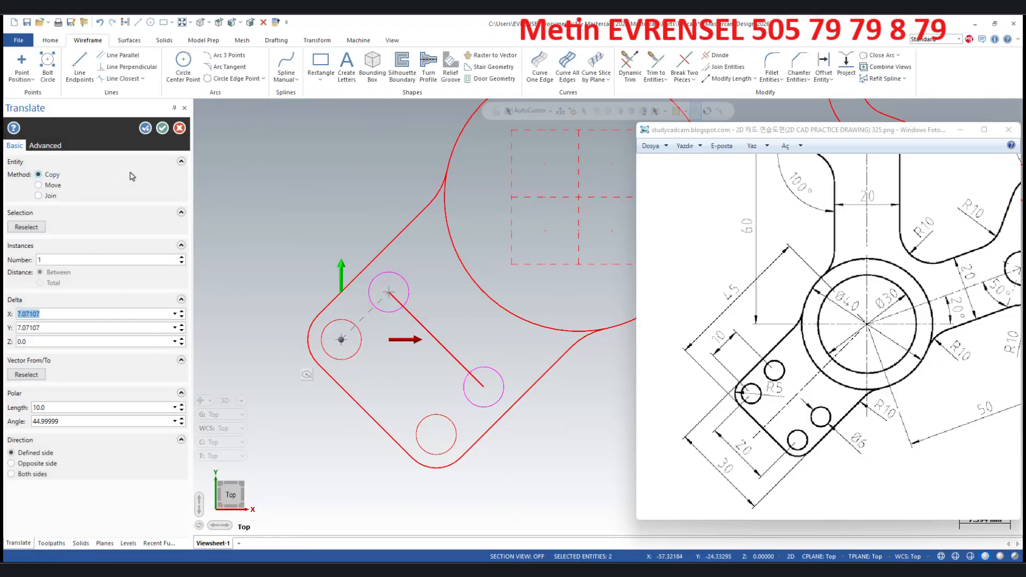
{"action": "left_click", "coordinate": [162, 134]}
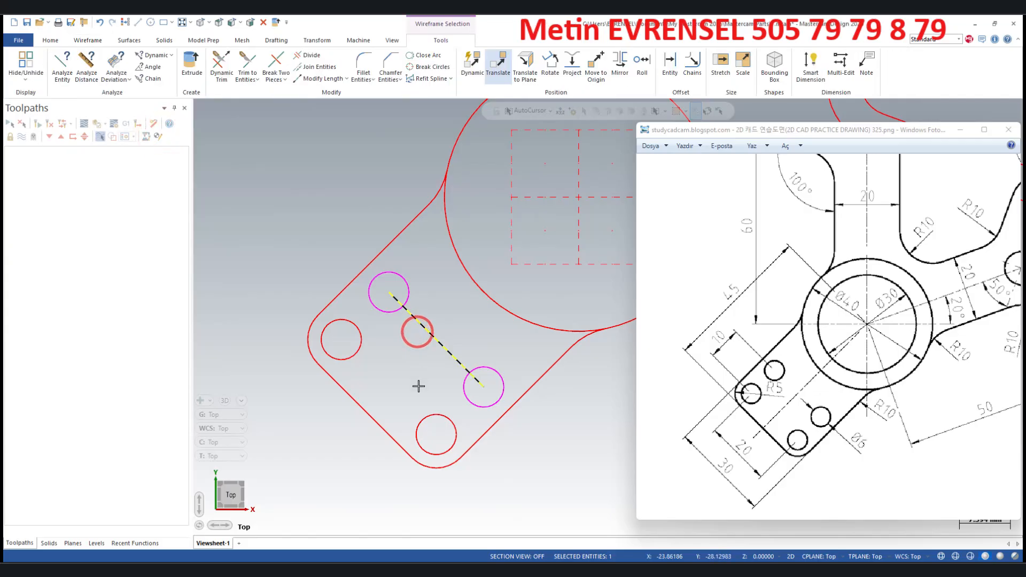
{"action": "scroll", "coordinate": [280, 395], "scroll_direction": "down", "scroll_amount": 2}
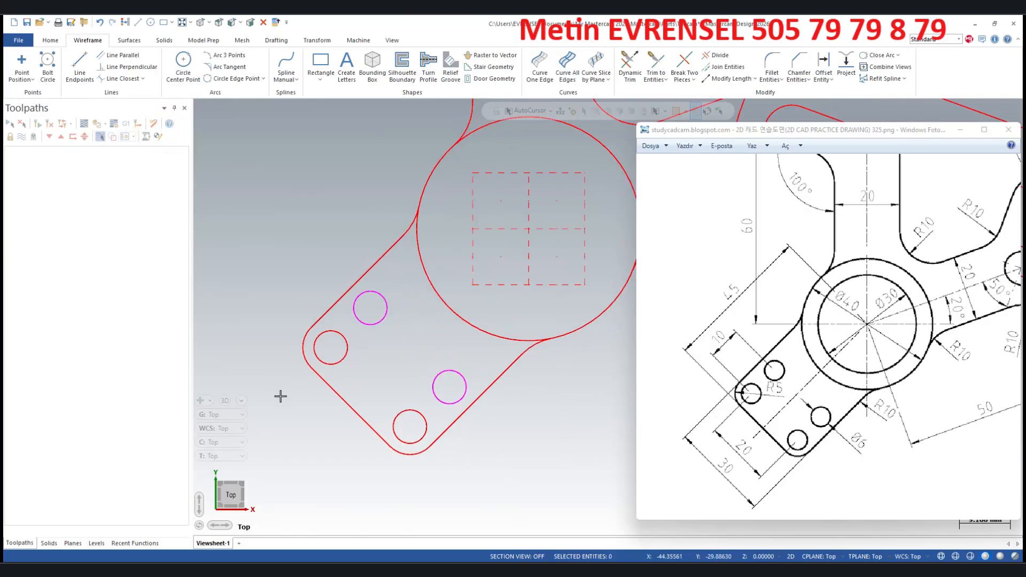
{"action": "left_click", "coordinate": [126, 23]}
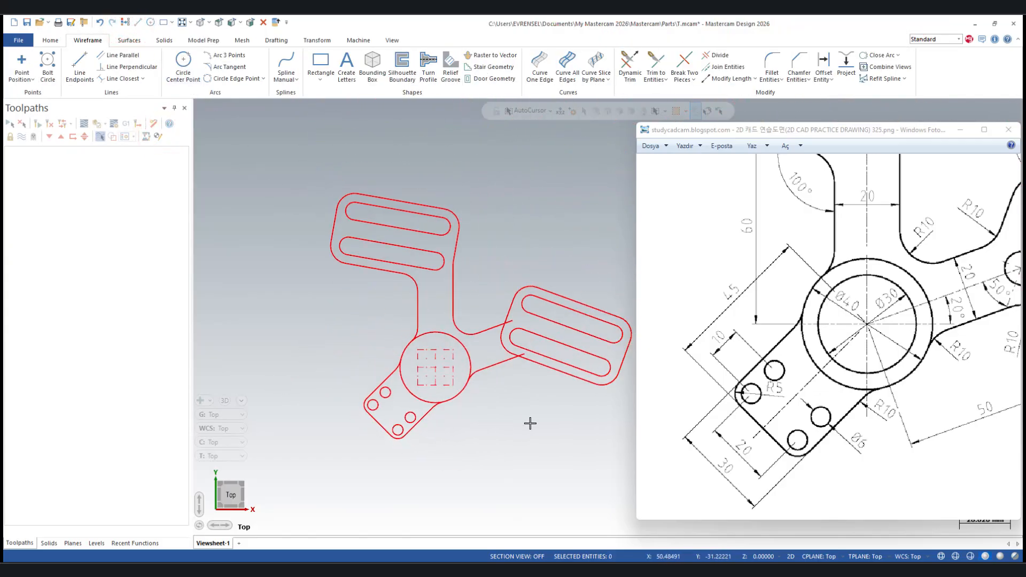
- Replace the right-hand pad's corner arc facing the hub with two trimmed radius 10 fillets joining the arm's sides to the pad's edges
{"action": "scroll", "coordinate": [566, 337], "scroll_direction": "up", "scroll_amount": 2}
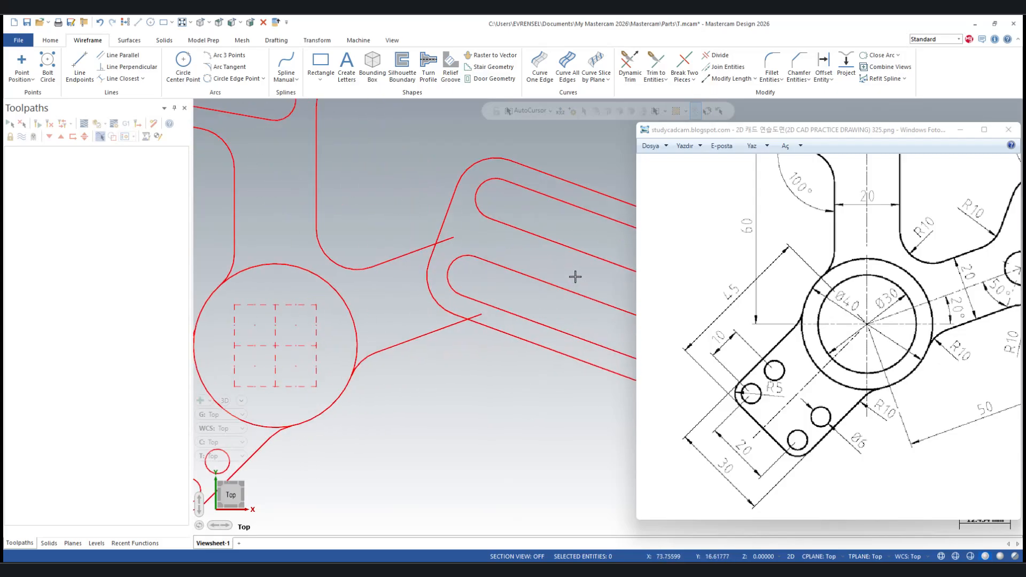
{"action": "left_click", "coordinate": [436, 289]}
{"action": "left_click", "coordinate": [772, 63]}
{"action": "scroll", "coordinate": [437, 199], "scroll_direction": "up", "scroll_amount": 1}
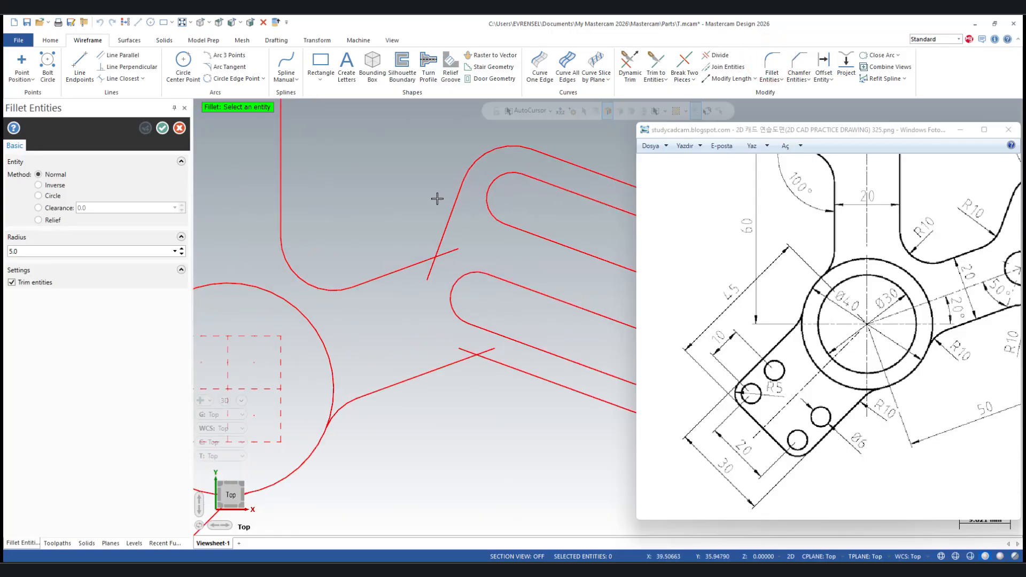
{"action": "double_click", "coordinate": [147, 250]}
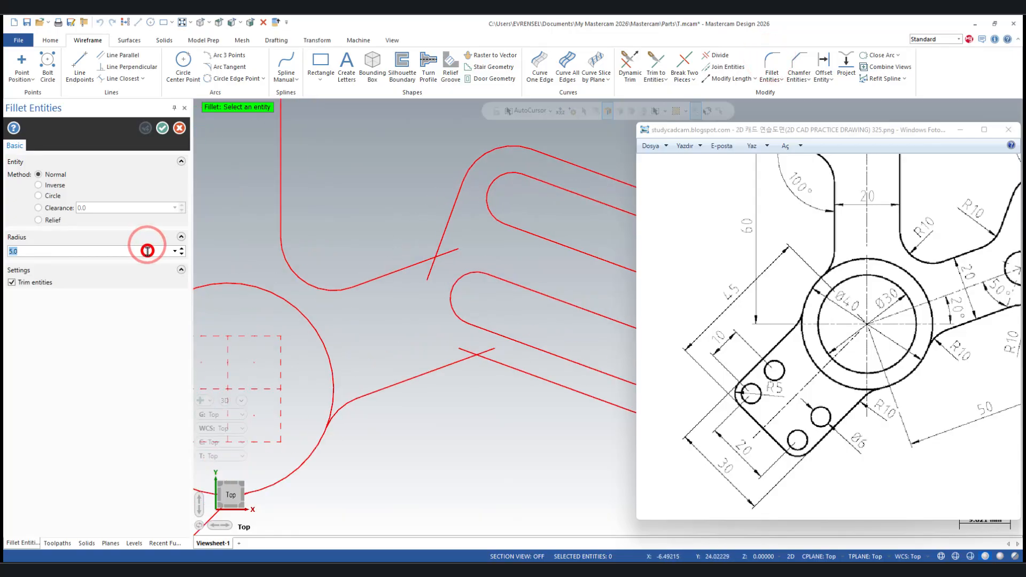
{"action": "type", "text": "10.0"}
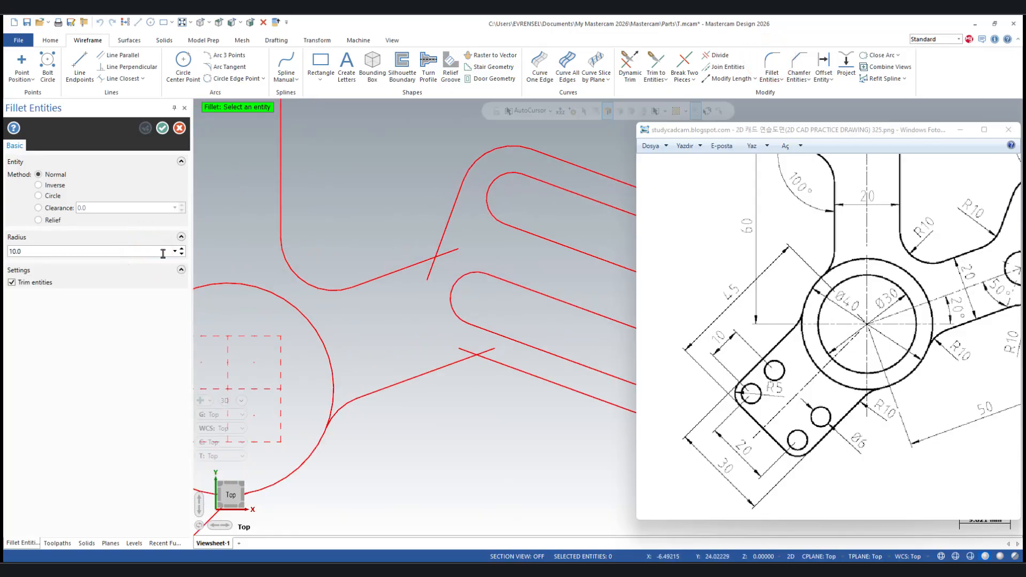
{"action": "left_click", "coordinate": [373, 280]}
{"action": "left_click", "coordinate": [460, 197]}
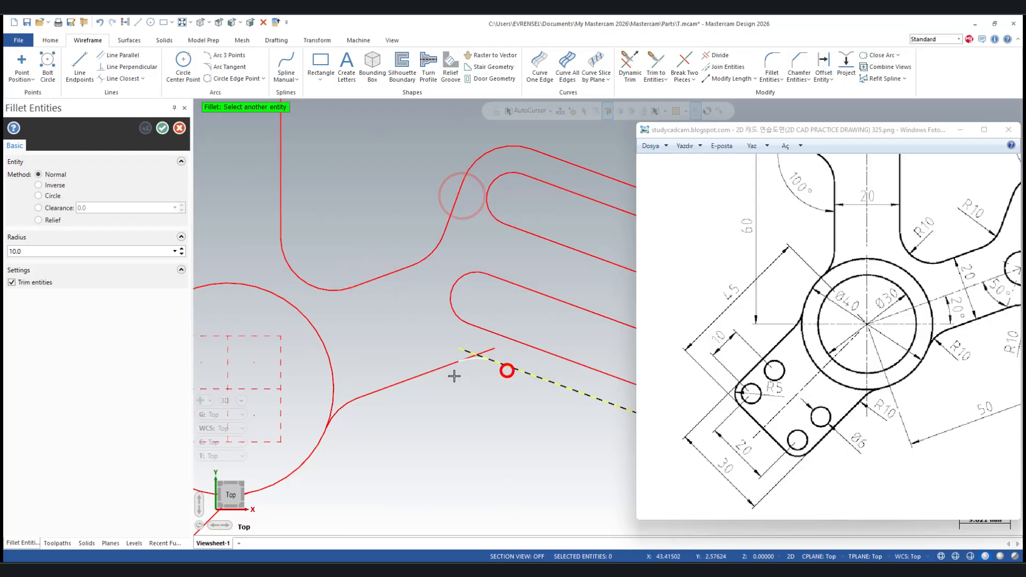
{"action": "left_click", "coordinate": [503, 369]}
{"action": "left_click", "coordinate": [436, 374]}
{"action": "scroll", "coordinate": [448, 309], "scroll_direction": "down", "scroll_amount": 2}
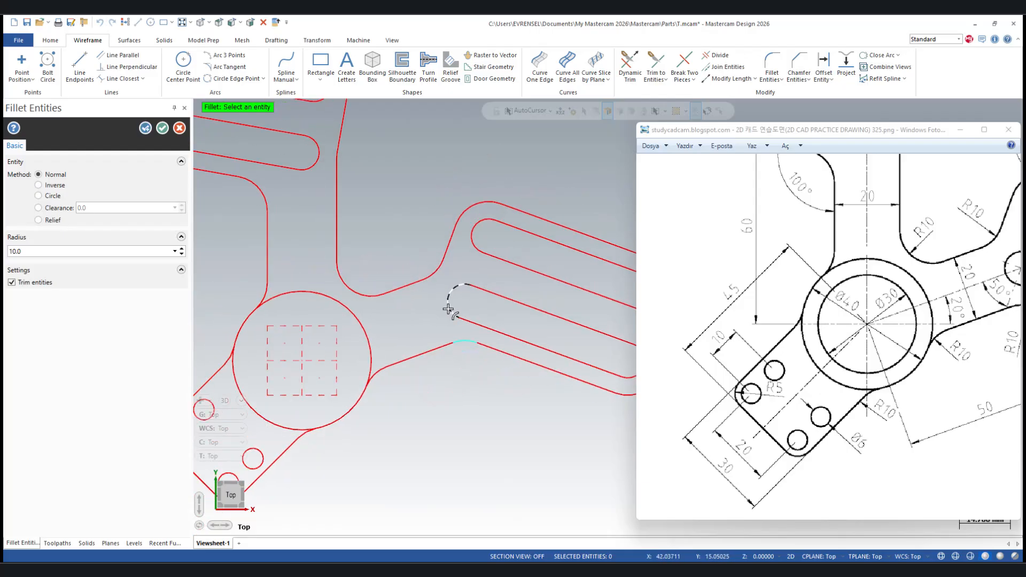
{"action": "scroll", "coordinate": [463, 301], "scroll_direction": "down", "scroll_amount": 1}
{"action": "scroll", "coordinate": [296, 302], "scroll_direction": "up", "scroll_amount": 1}
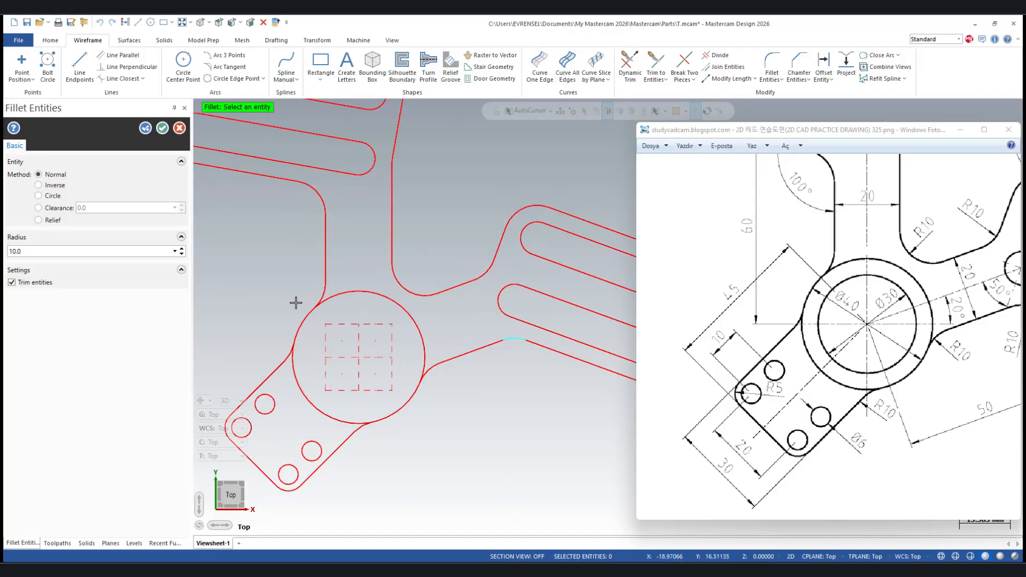
{"action": "left_click", "coordinate": [163, 128]}
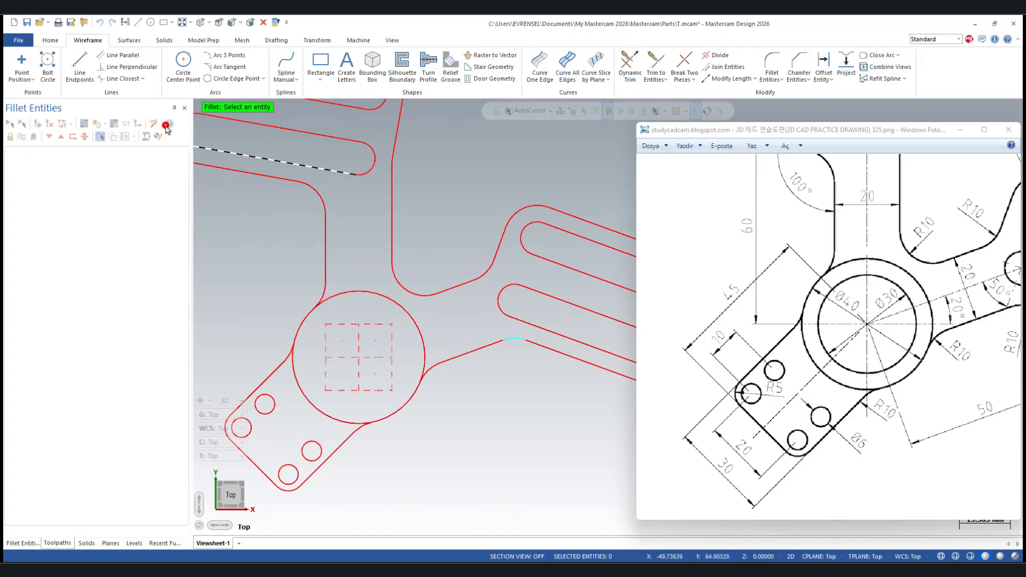
- Draw a circle of diameter 30 centred on the origin inside the hub circle
{"action": "left_click", "coordinate": [183, 58]}
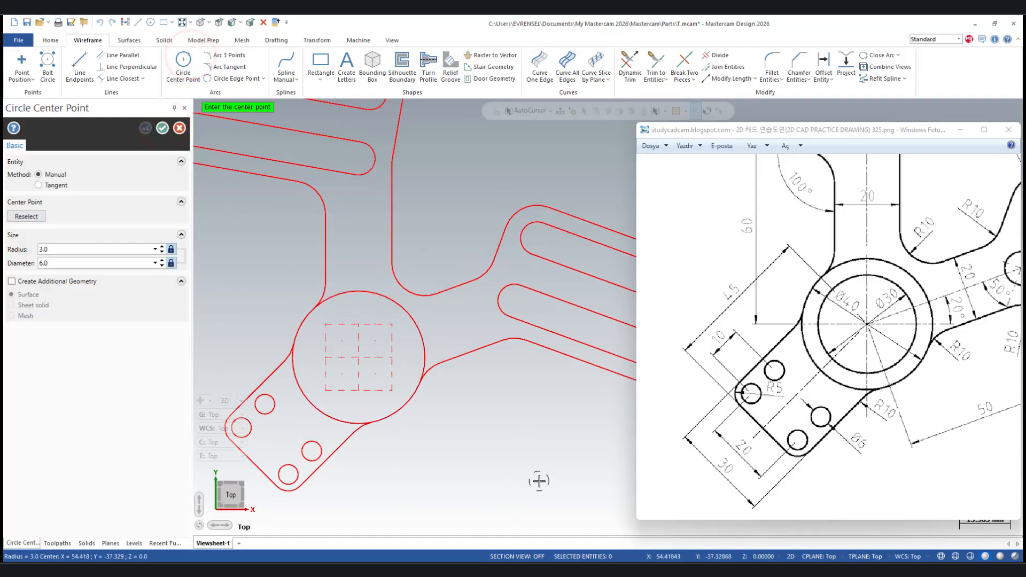
{"action": "key", "text": "o"}
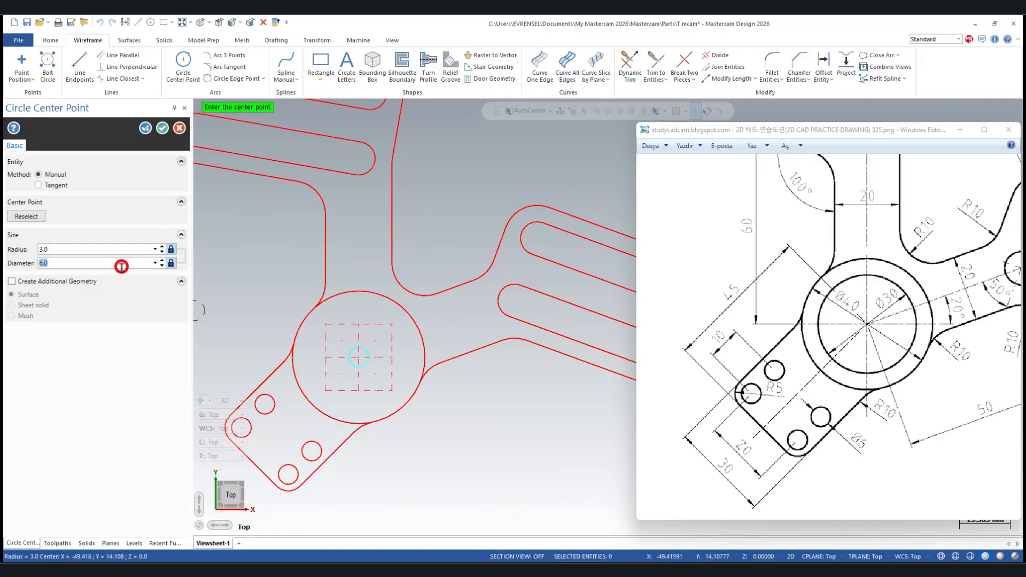
{"action": "type", "text": "30"}
{"action": "key", "text": "Return"}
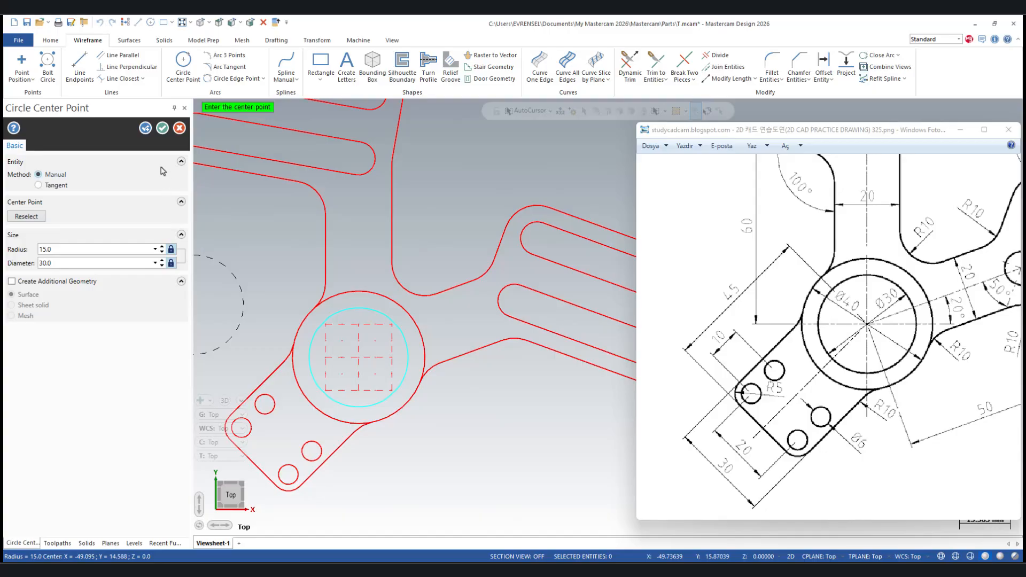
{"action": "left_click", "coordinate": [163, 128]}
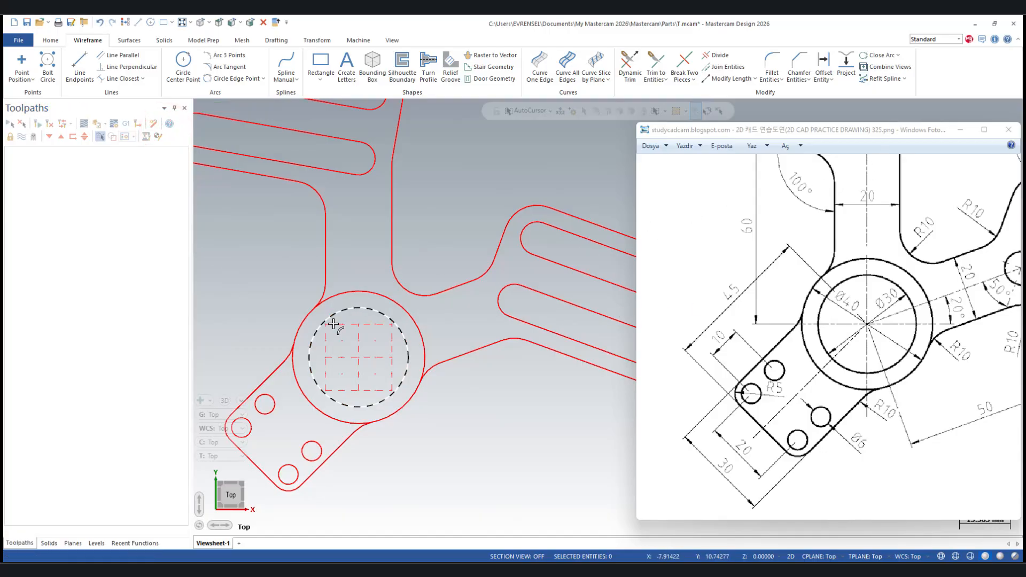
- Compare the wireframe with the full reference drawing and minimise the reference image window
{"action": "scroll", "coordinate": [350, 352], "scroll_direction": "down", "scroll_amount": 2}
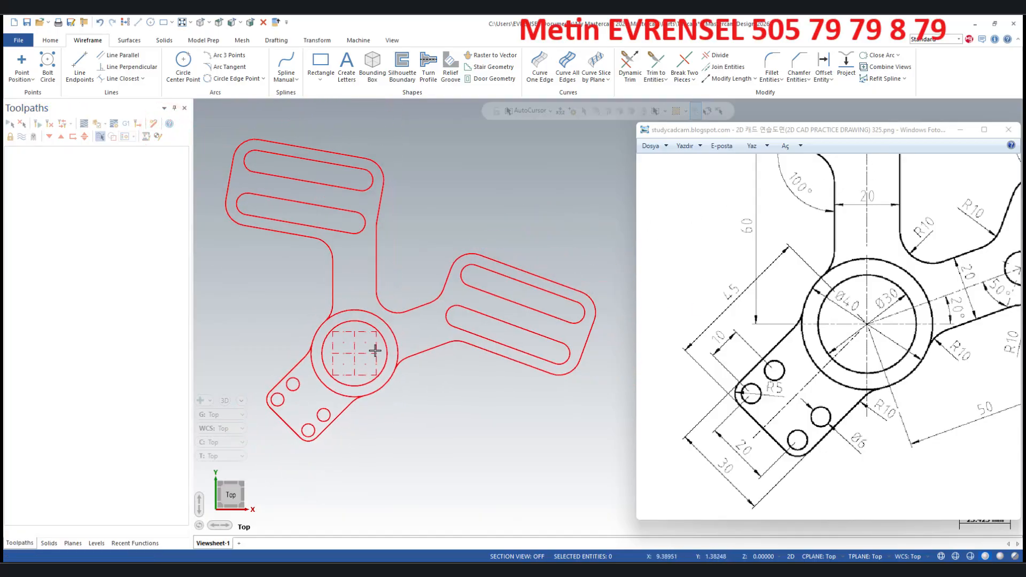
{"action": "left_click_drag", "start_coordinate": [818, 298], "coordinate": [777, 323]}
{"action": "scroll", "coordinate": [805, 307], "scroll_direction": "down", "scroll_amount": 4}
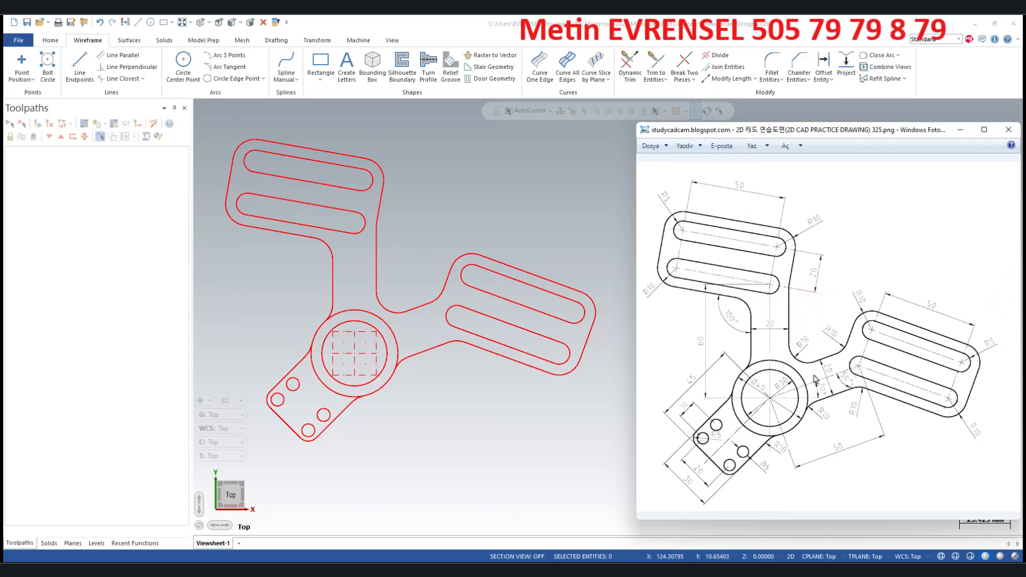
{"action": "left_click", "coordinate": [796, 346]}
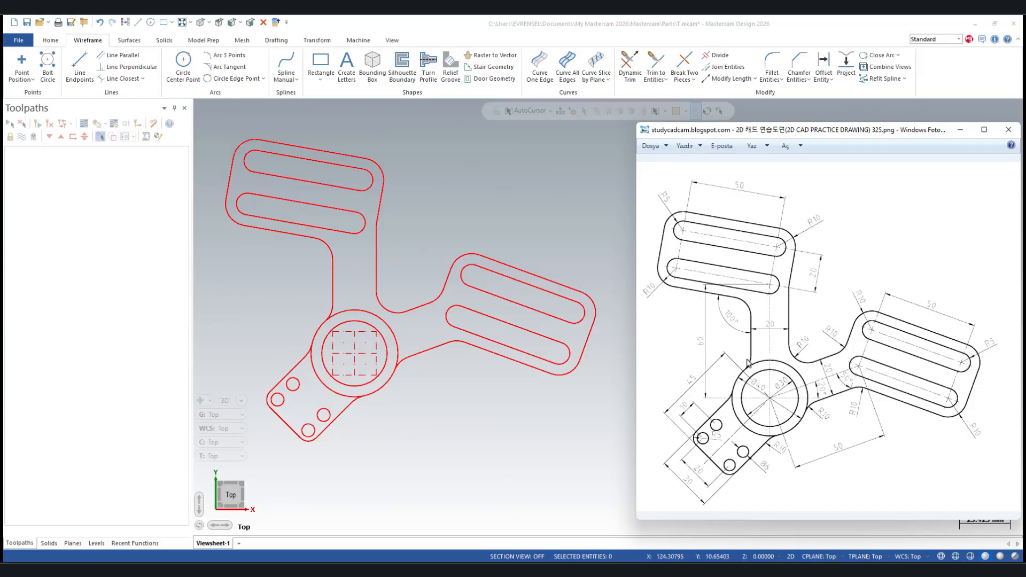
{"action": "left_click", "coordinate": [961, 129]}
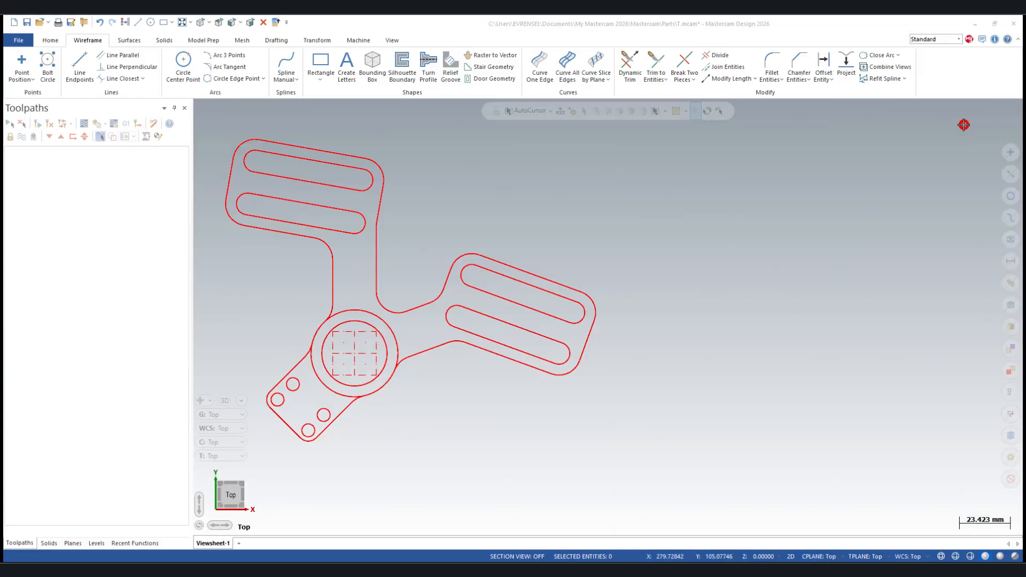
- Break all of the part's wireframe geometry at its intersections and switch to the isometric view
{"action": "scroll", "coordinate": [695, 240], "scroll_direction": "down", "scroll_amount": 4}
{"action": "scroll", "coordinate": [642, 225], "scroll_direction": "up", "scroll_amount": 2}
{"action": "left_click_drag", "start_coordinate": [337, 155], "coordinate": [737, 459]}
{"action": "scroll", "coordinate": [287, 186], "scroll_direction": "up", "scroll_amount": 1}
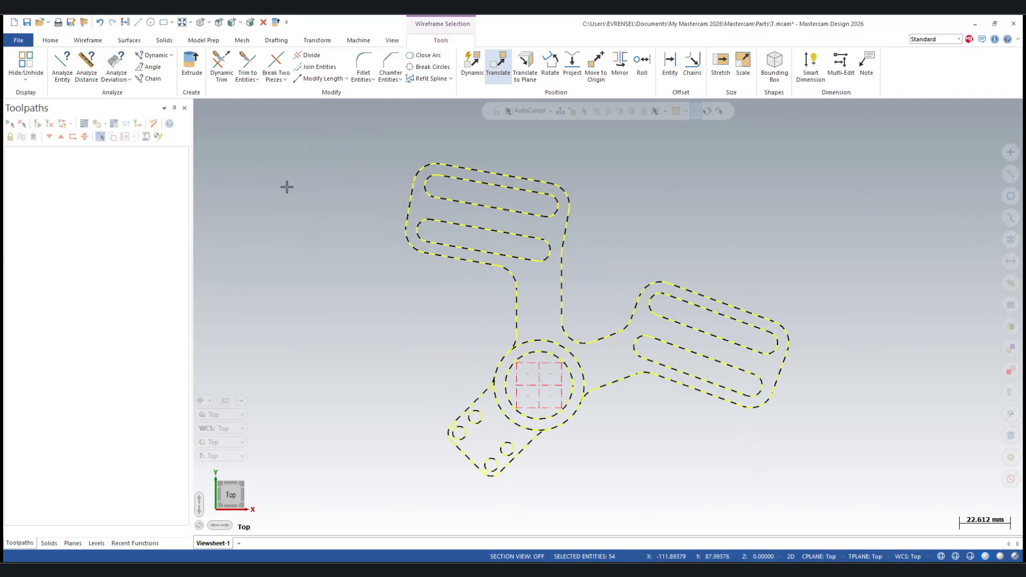
{"action": "left_click", "coordinate": [283, 80]}
{"action": "left_click", "coordinate": [279, 103]}
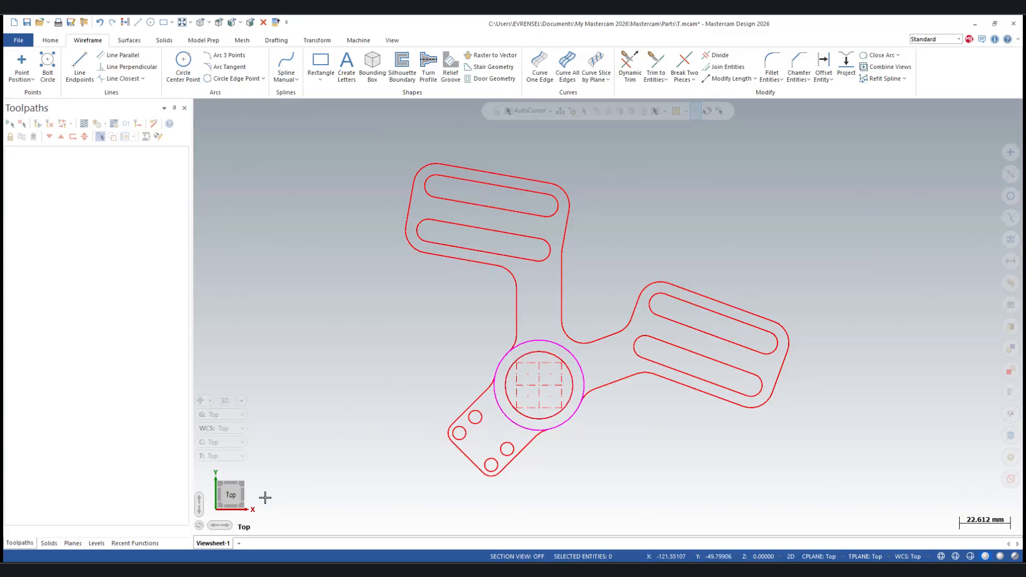
{"action": "left_click", "coordinate": [243, 506]}
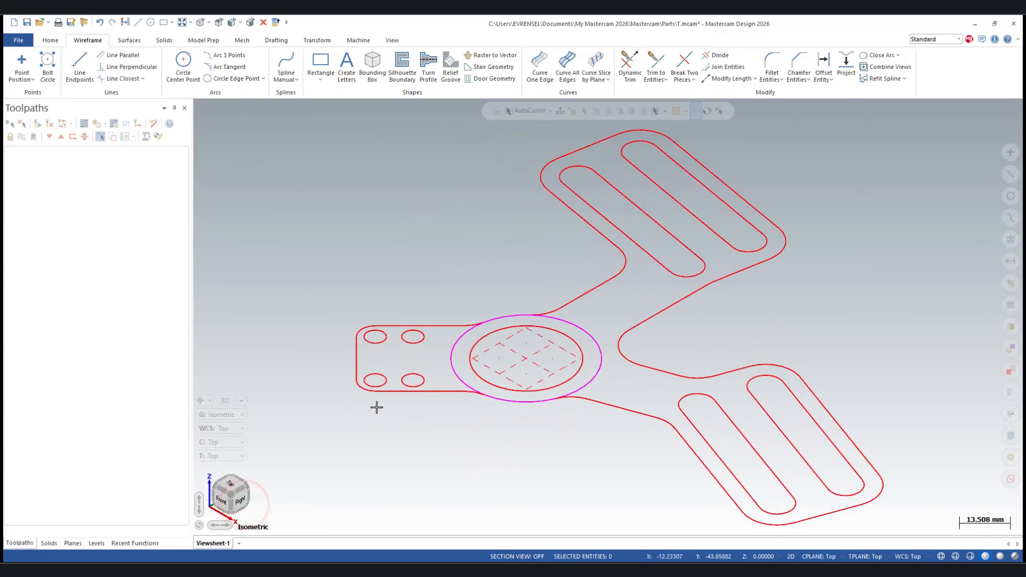
- Start a solid extrusion with chains picked by enclosed area
{"action": "left_click", "coordinate": [415, 324]}
{"action": "left_click", "coordinate": [183, 63]}
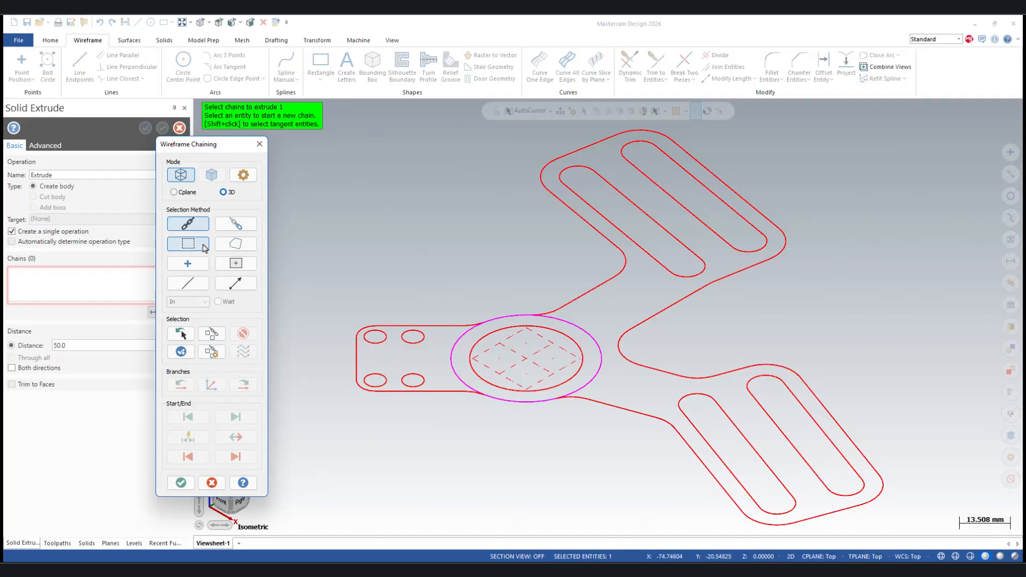
{"action": "left_click", "coordinate": [235, 263]}
{"action": "left_click", "coordinate": [393, 356]}
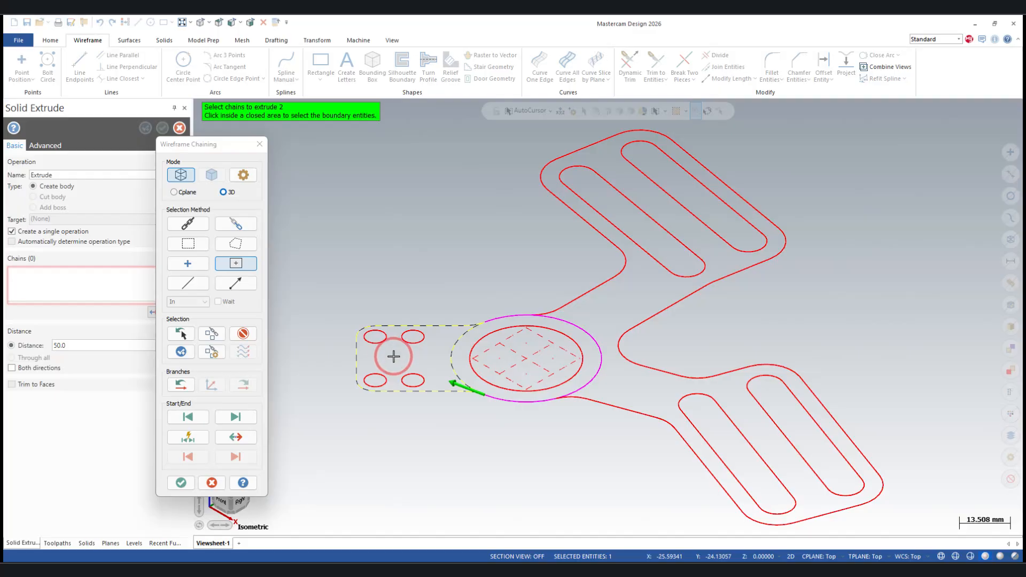
{"action": "left_click", "coordinate": [624, 308]}
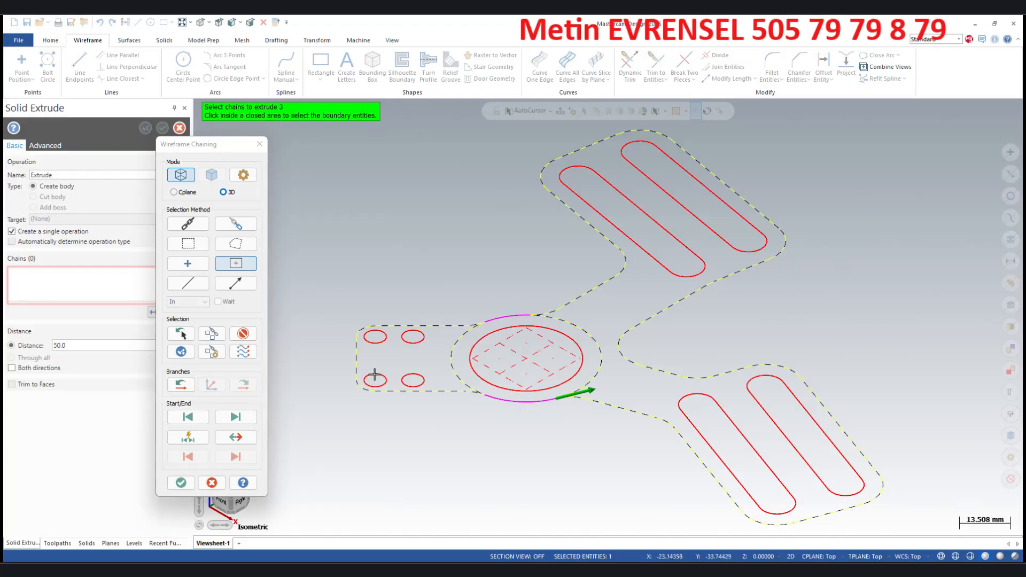
{"action": "left_click", "coordinate": [377, 339]}
{"action": "left_click", "coordinate": [412, 338]}
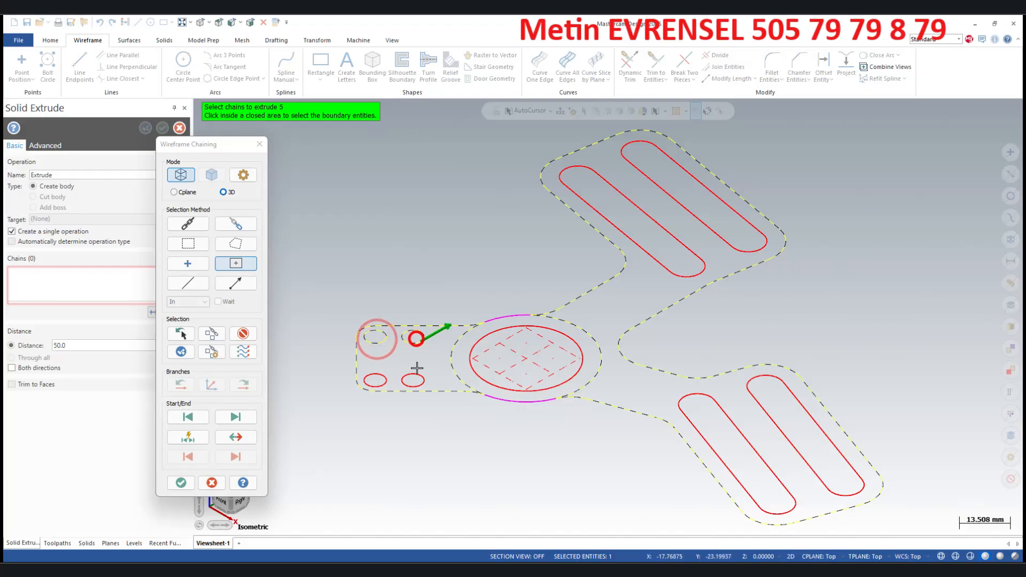
{"action": "left_click", "coordinate": [211, 334]}
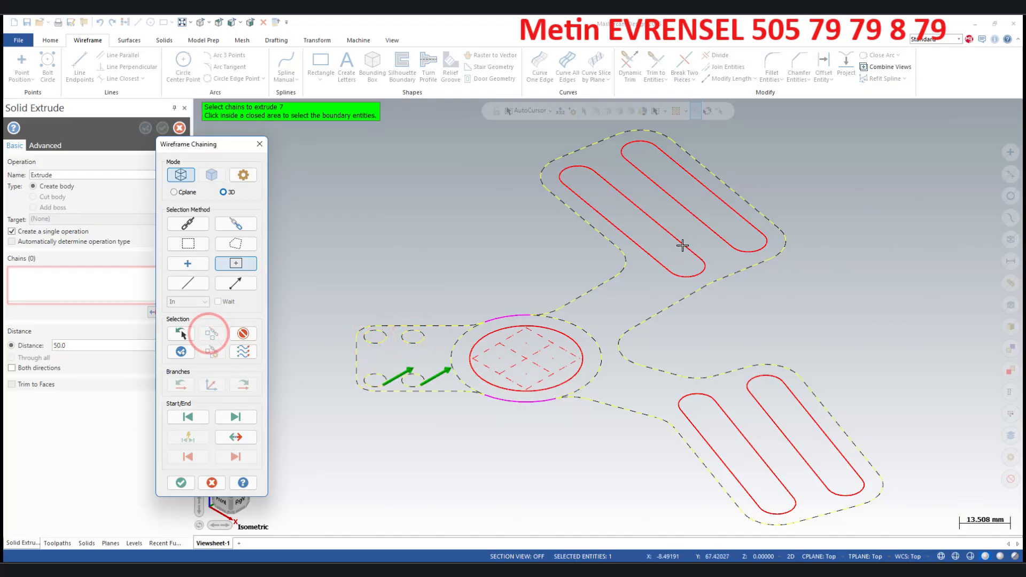
{"action": "left_click", "coordinate": [672, 259]}
{"action": "left_click", "coordinate": [211, 334]}
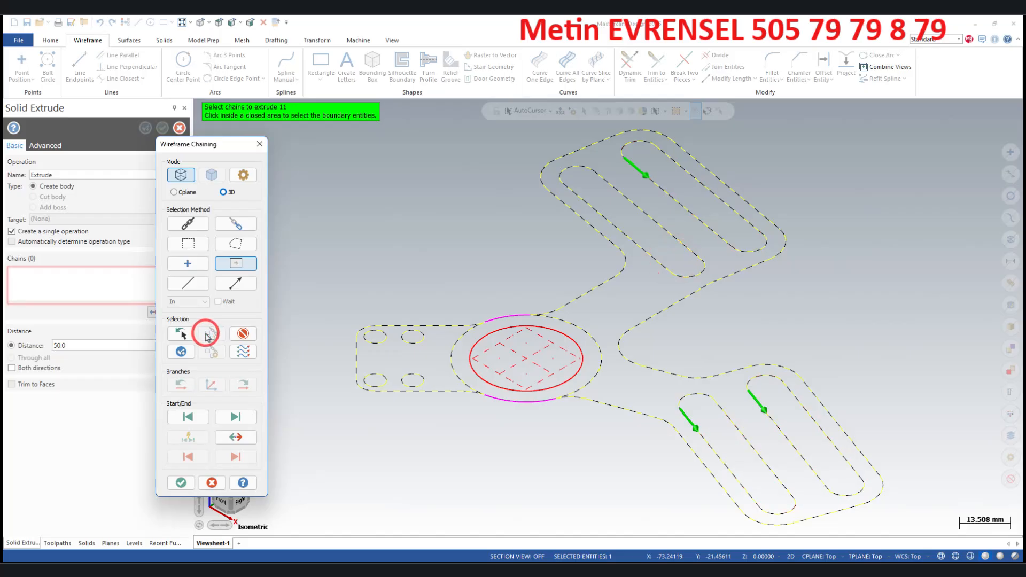
{"action": "left_click", "coordinate": [182, 483]}
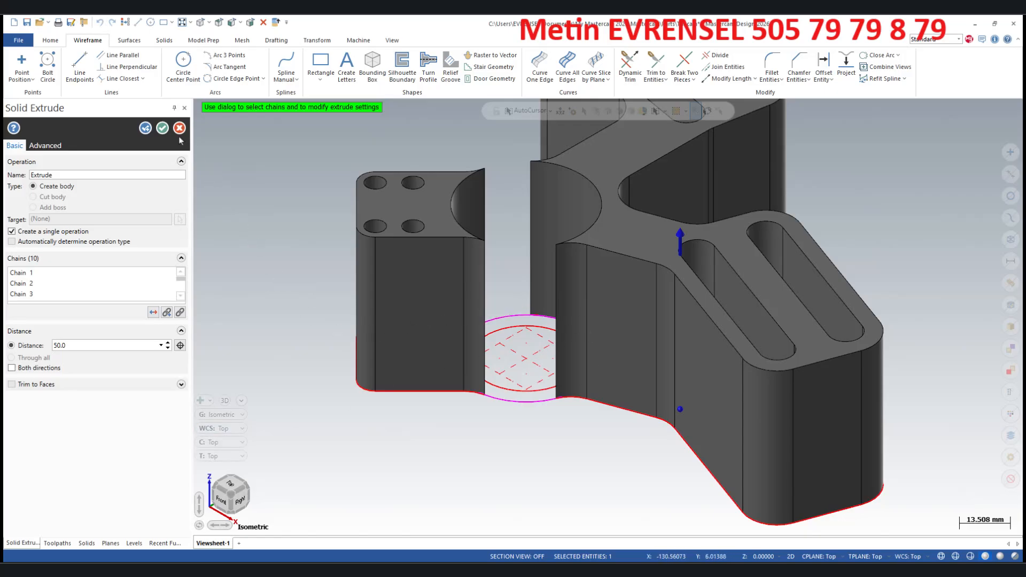
{"action": "left_click", "coordinate": [180, 312]}
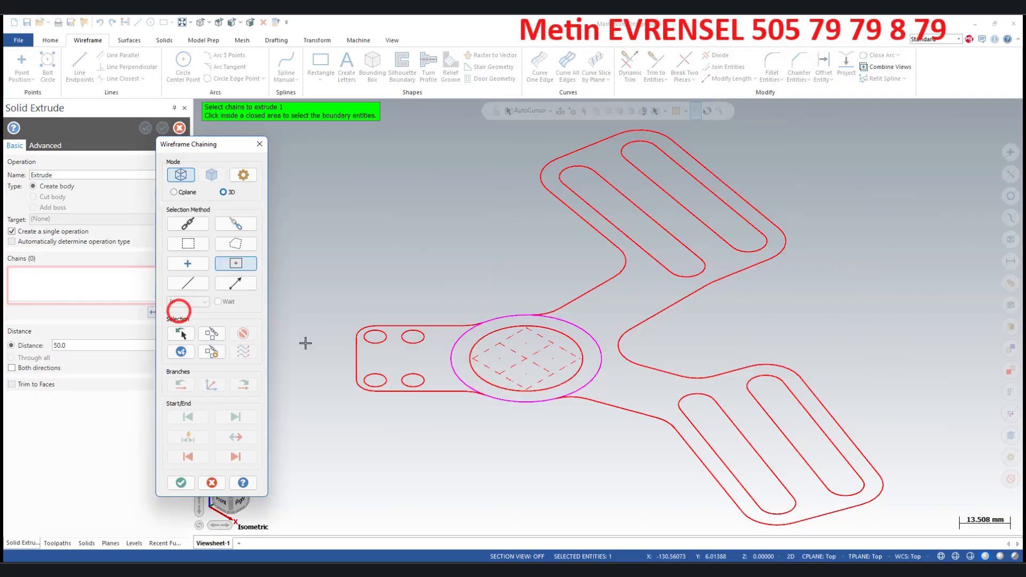
- Select the hub's ring-shaped area, including its outer and inner circles, as the chains to extrude
{"action": "scroll", "coordinate": [533, 353], "scroll_direction": "up", "scroll_amount": 4}
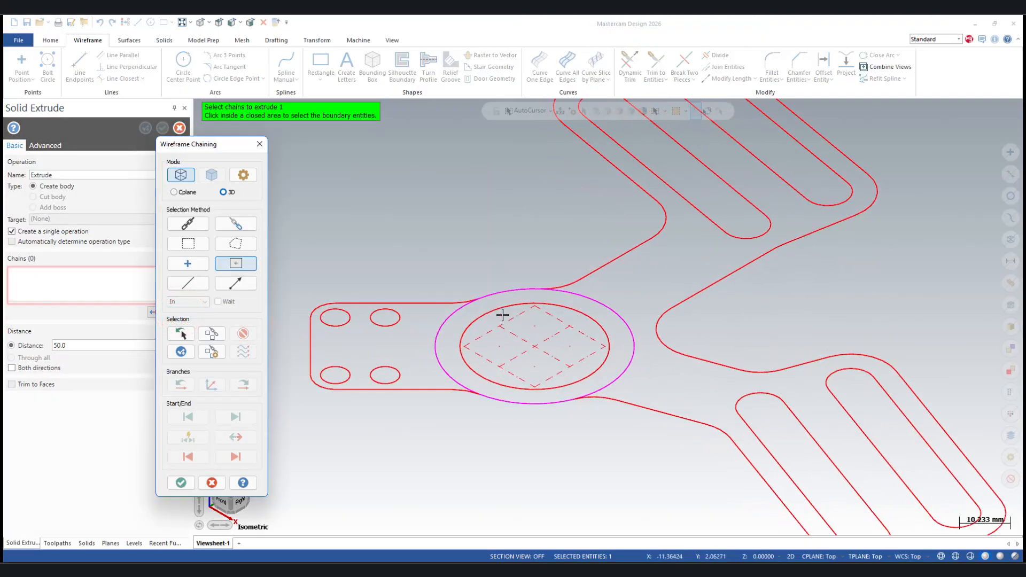
{"action": "left_click", "coordinate": [501, 296]}
{"action": "left_click", "coordinate": [550, 325]}
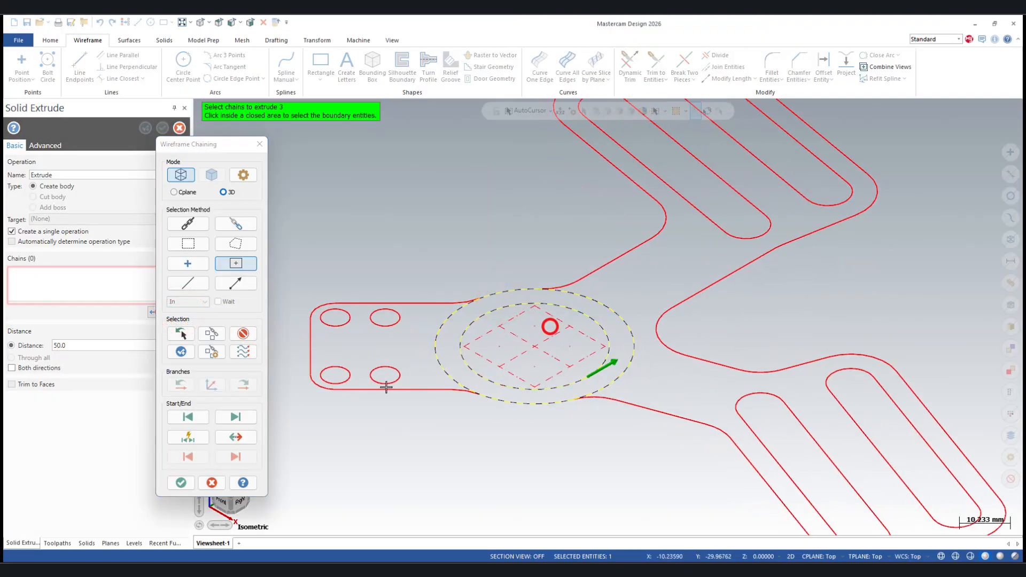
{"action": "left_click", "coordinate": [188, 483]}
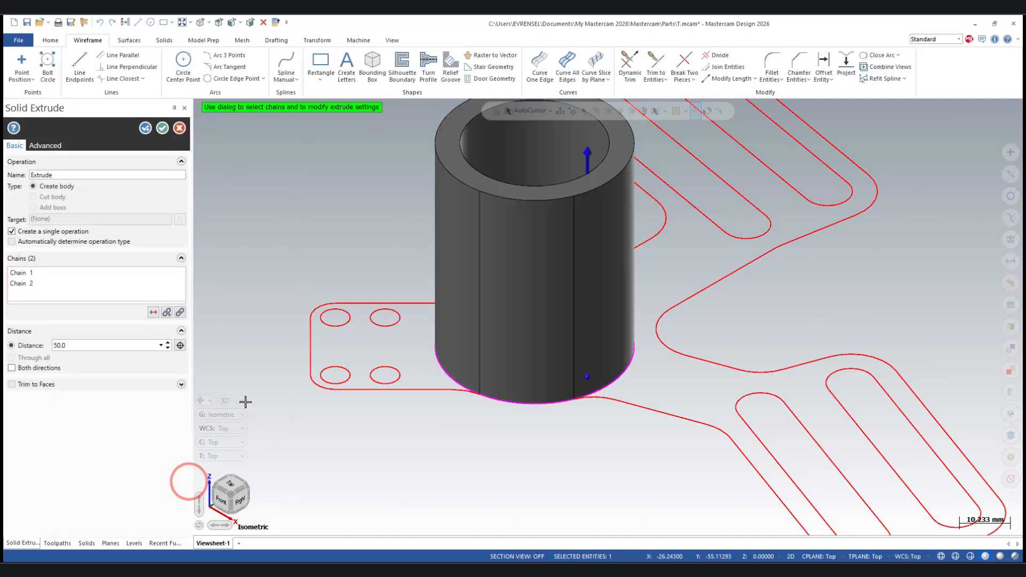
- Extrude the hub ring as a new body by 5 mm in both directions and continue with another extrusion
{"action": "left_click", "coordinate": [37, 367]}
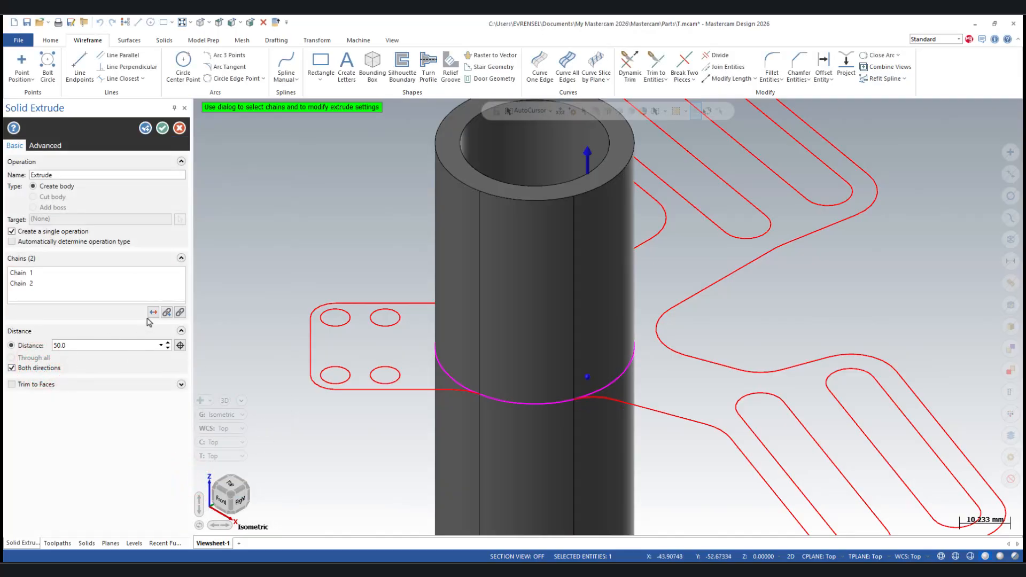
{"action": "type", "text": "20"}
{"action": "key", "text": "Return"}
{"action": "double_click", "coordinate": [129, 348]}
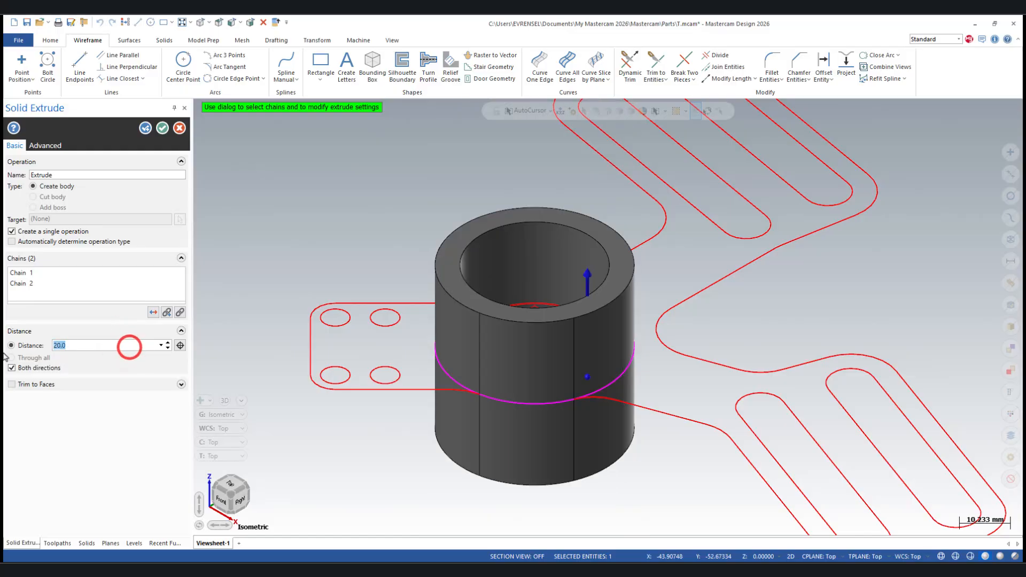
{"action": "type", "text": "10"}
{"action": "key", "text": "Return"}
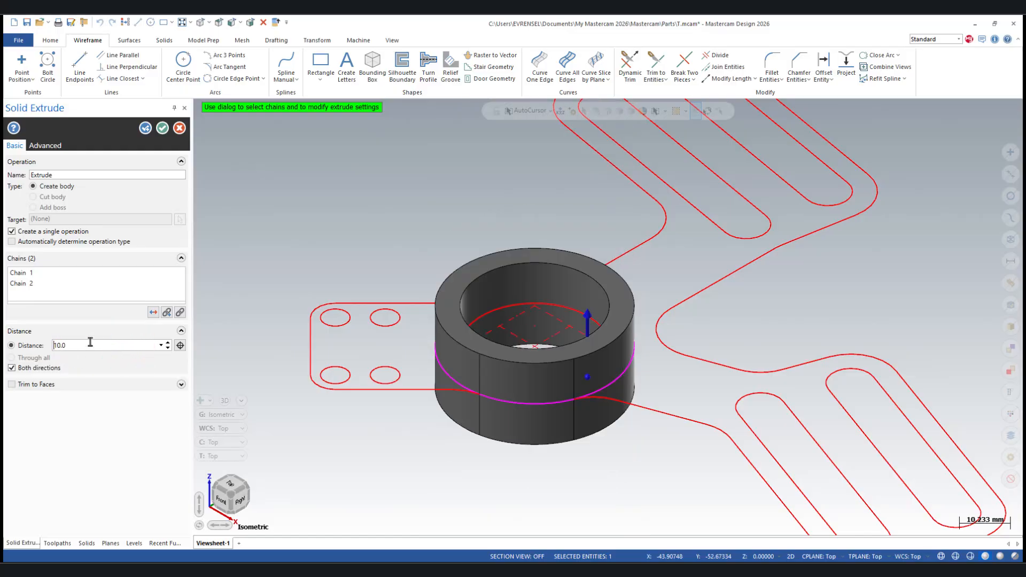
{"action": "type", "text": "2"}
{"action": "key", "text": "Return"}
{"action": "scroll", "coordinate": [267, 396], "scroll_direction": "up", "scroll_amount": 1}
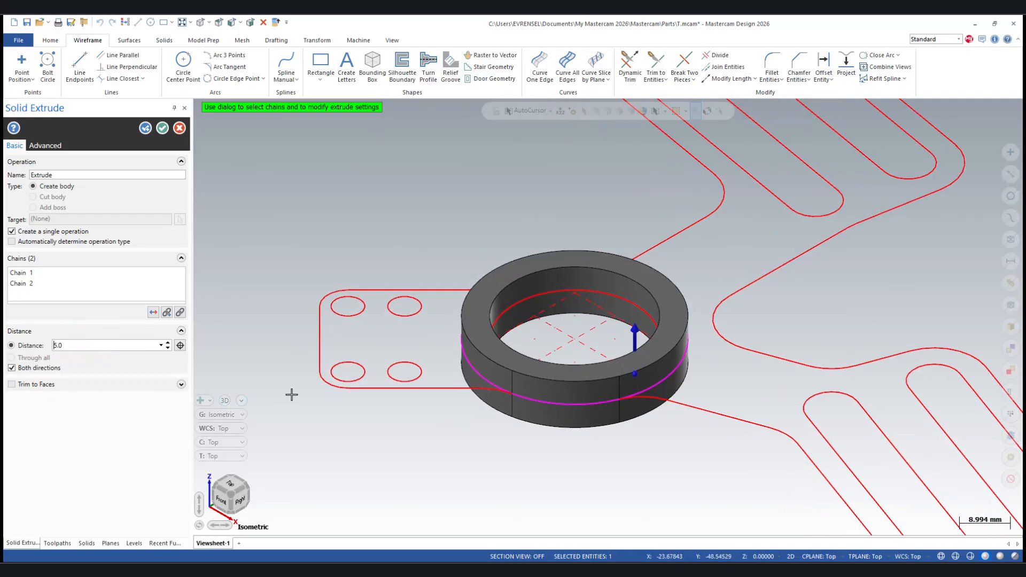
{"action": "scroll", "coordinate": [356, 306], "scroll_direction": "down", "scroll_amount": 1}
{"action": "scroll", "coordinate": [460, 303], "scroll_direction": "up", "scroll_amount": 1}
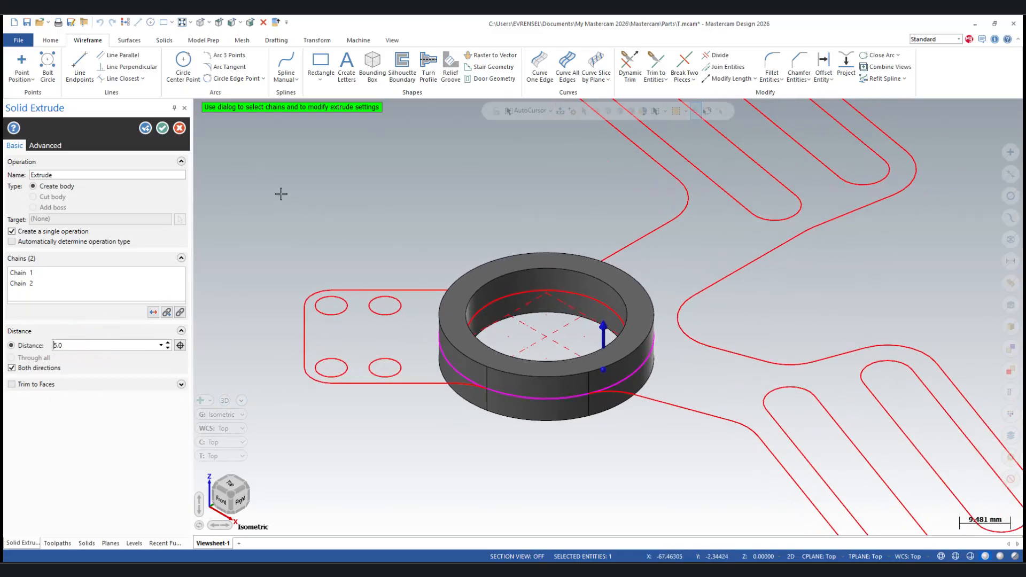
{"action": "left_click", "coordinate": [145, 129]}
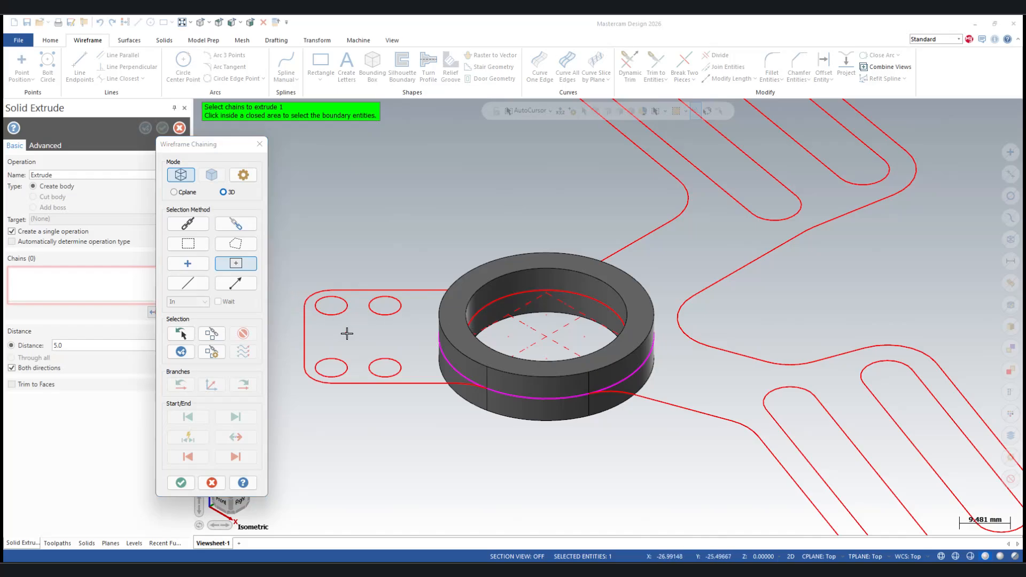
- Chain the four-hole pad and the two slotted arms as areas, including all their slots and holes
{"action": "left_click", "coordinate": [716, 247]}
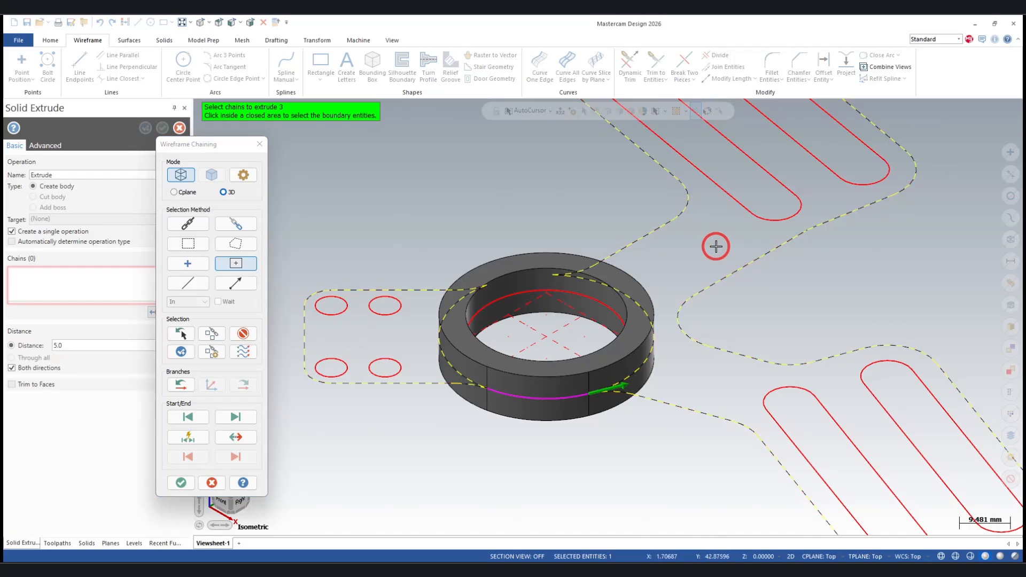
{"action": "left_click", "coordinate": [747, 196]}
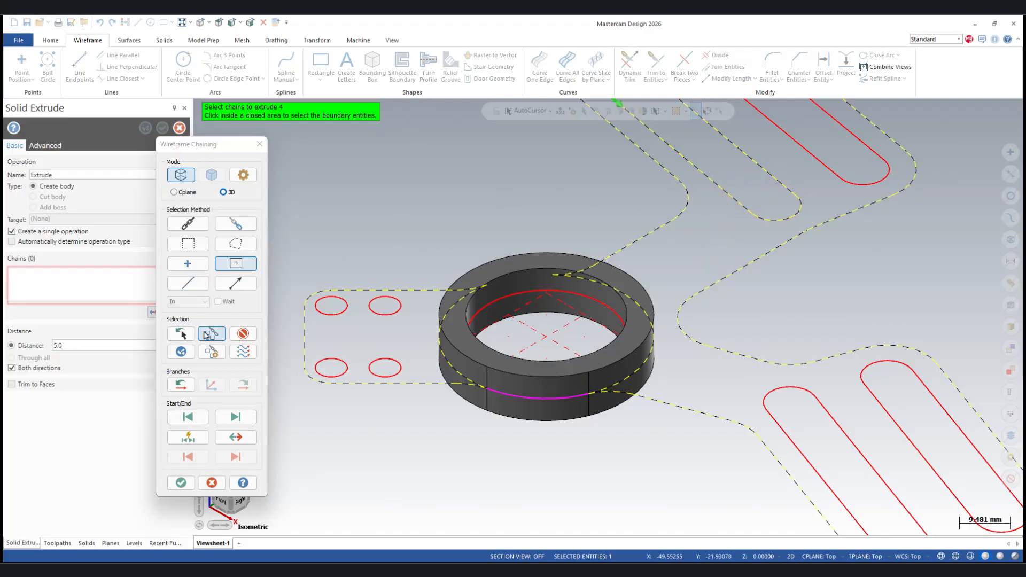
{"action": "left_click", "coordinate": [209, 333]}
{"action": "left_click", "coordinate": [332, 307]}
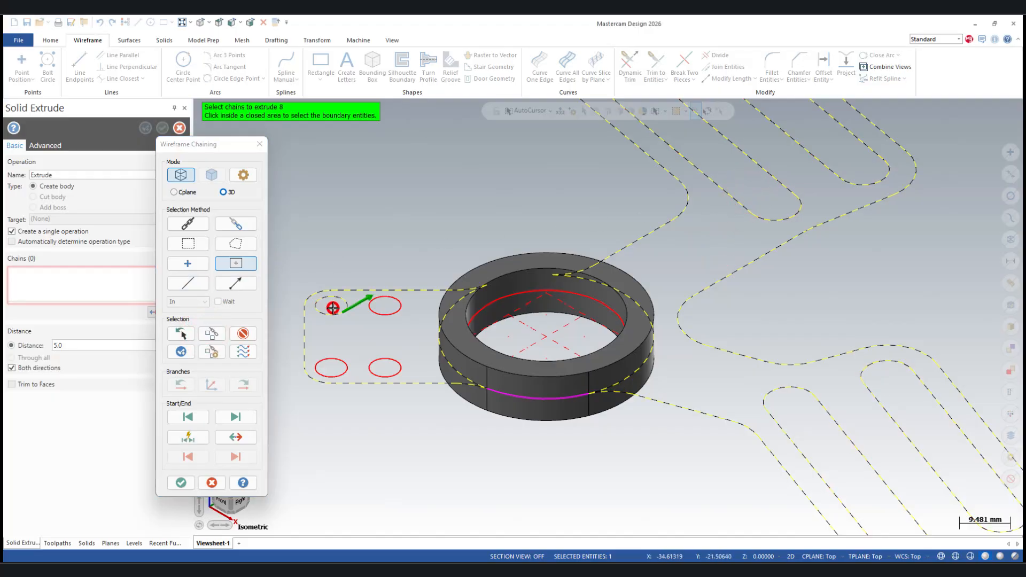
{"action": "left_click", "coordinate": [211, 334]}
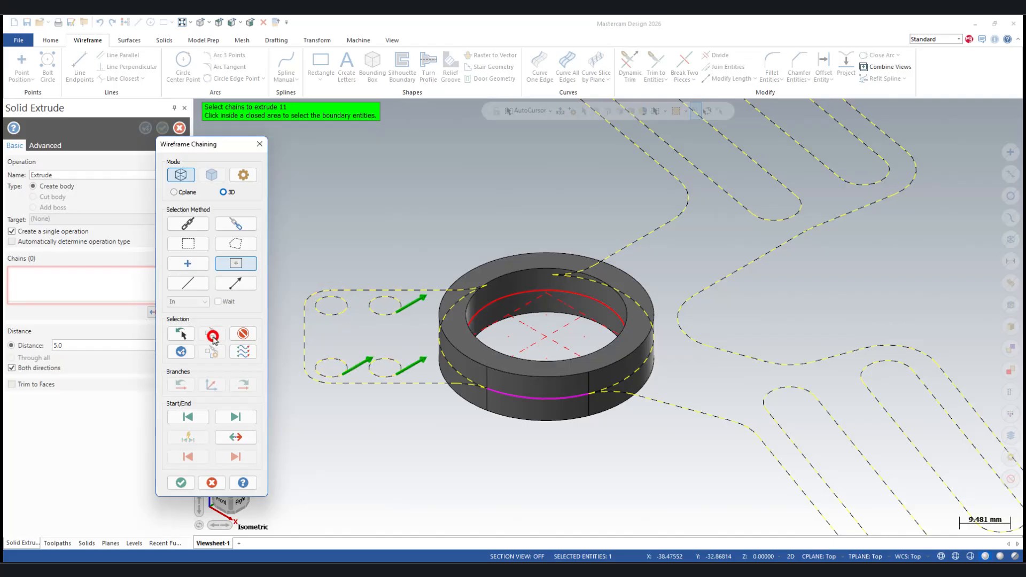
{"action": "left_click", "coordinate": [181, 483]}
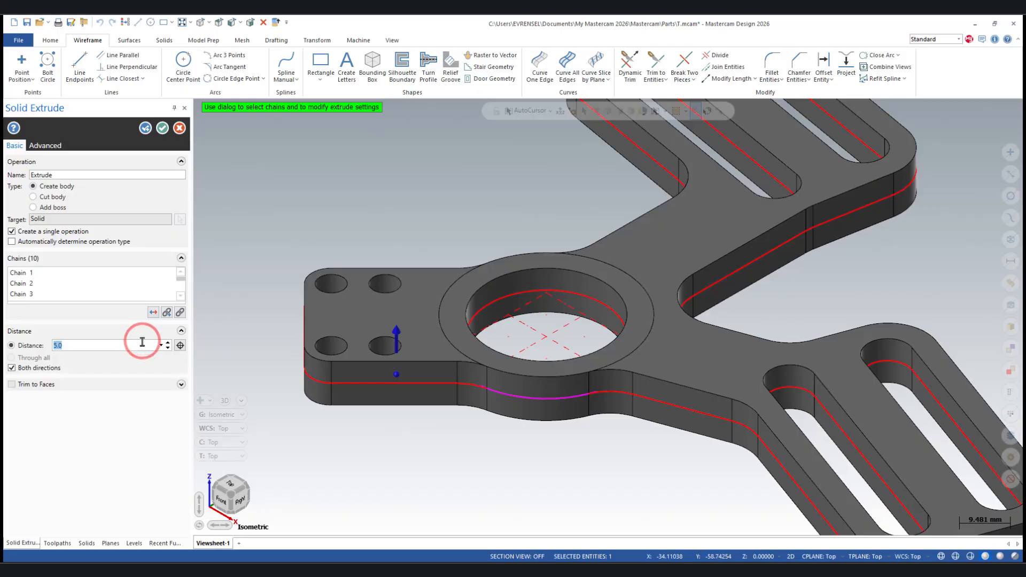
- Extrude the pad and arm areas 3 mm in both directions as a boss added to the hub solid
{"action": "type", "text": "3"}
{"action": "key", "text": "Return"}
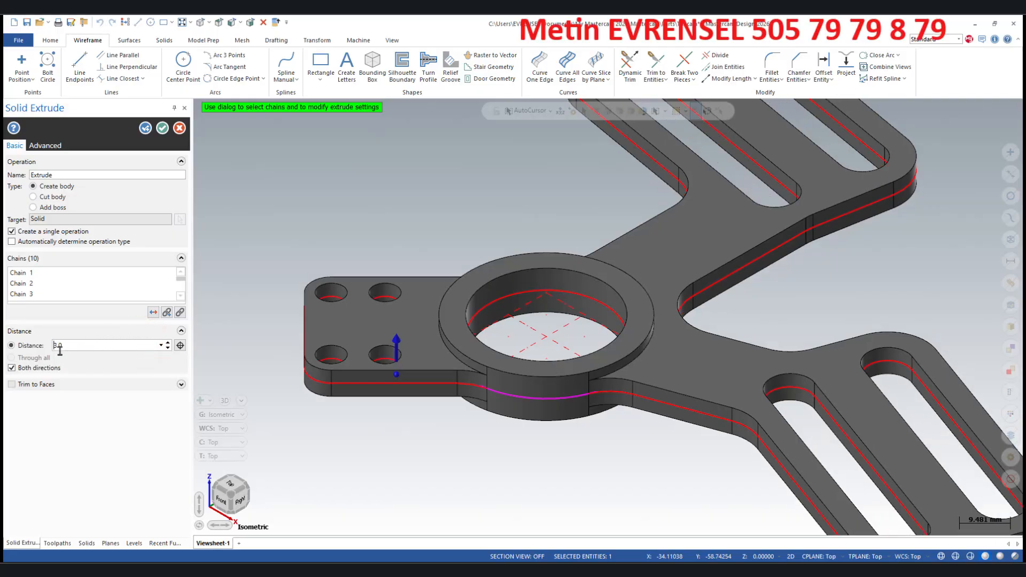
{"action": "left_click", "coordinate": [63, 209]}
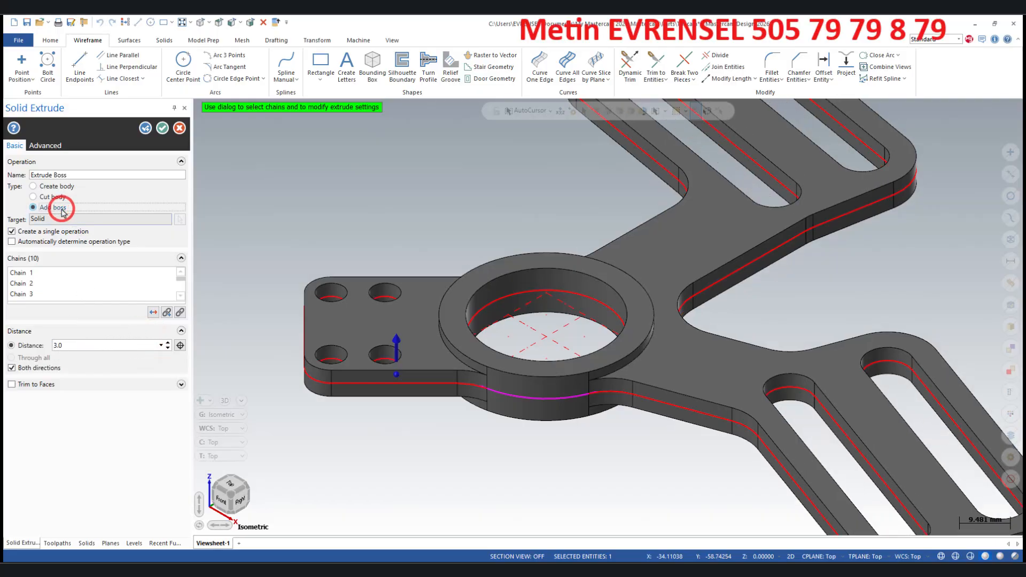
{"action": "scroll", "coordinate": [689, 387], "scroll_direction": "down", "scroll_amount": 7}
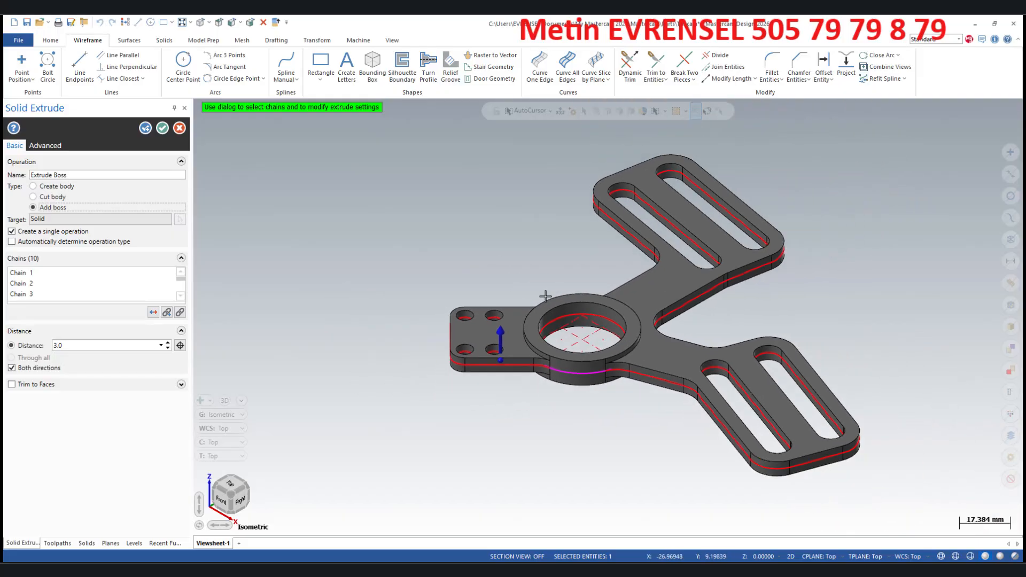
{"action": "scroll", "coordinate": [580, 331], "scroll_direction": "up", "scroll_amount": 3}
{"action": "left_click", "coordinate": [162, 128]}
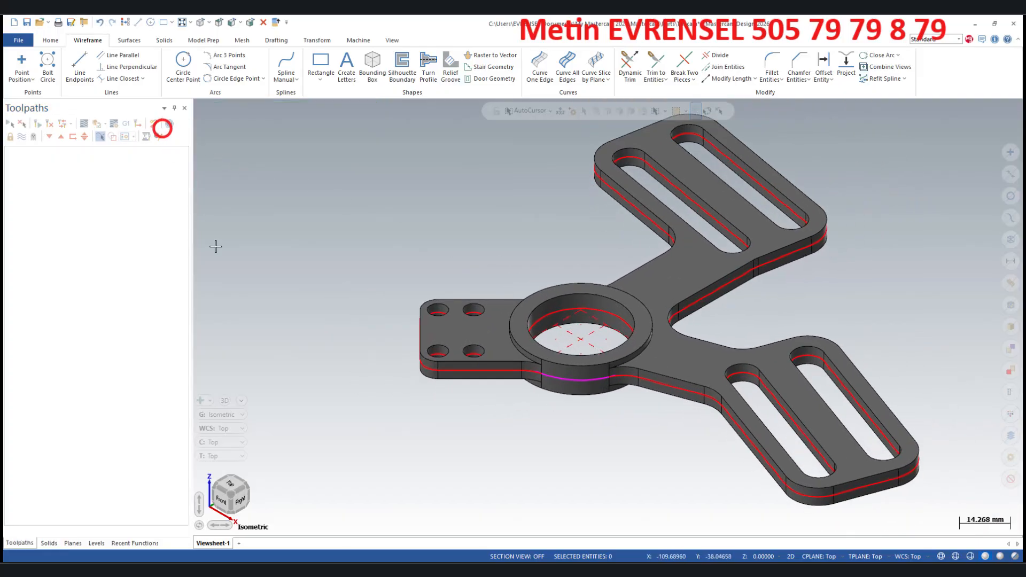
- Show the list of solids and recolour the finished solid body white
{"action": "left_click", "coordinate": [49, 543]}
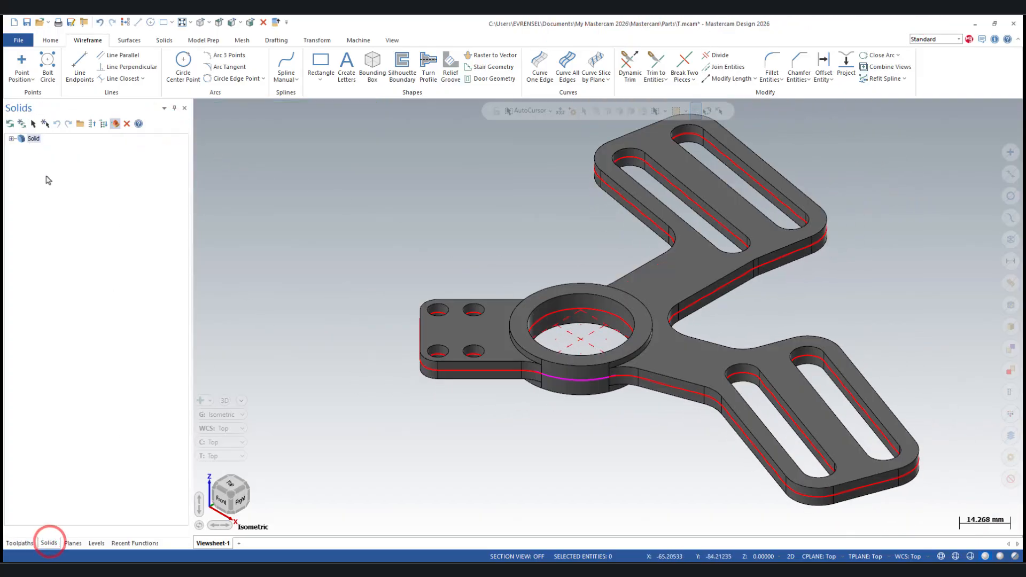
{"action": "left_click", "coordinate": [645, 286]}
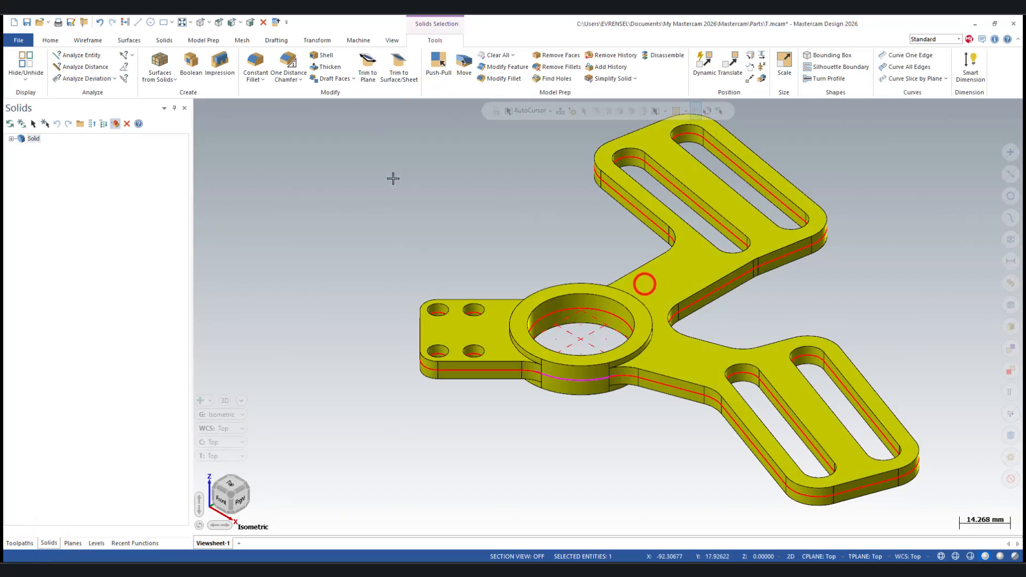
{"action": "right_click", "coordinate": [647, 285]}
{"action": "left_click", "coordinate": [534, 150]}
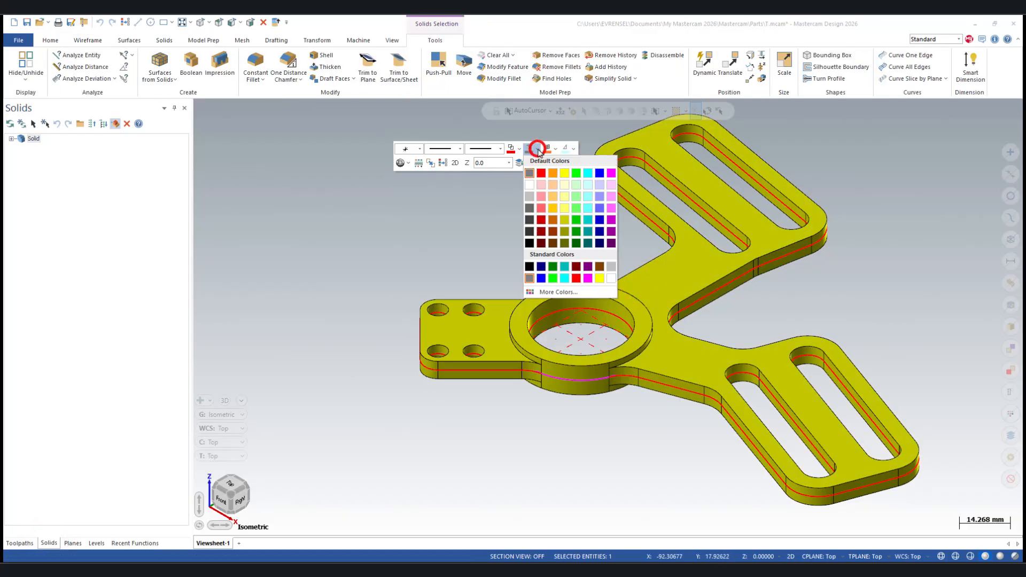
{"action": "left_click", "coordinate": [527, 183]}
{"action": "scroll", "coordinate": [452, 246], "scroll_direction": "up", "scroll_amount": 1}
{"action": "scroll", "coordinate": [534, 268], "scroll_direction": "down", "scroll_amount": 2}
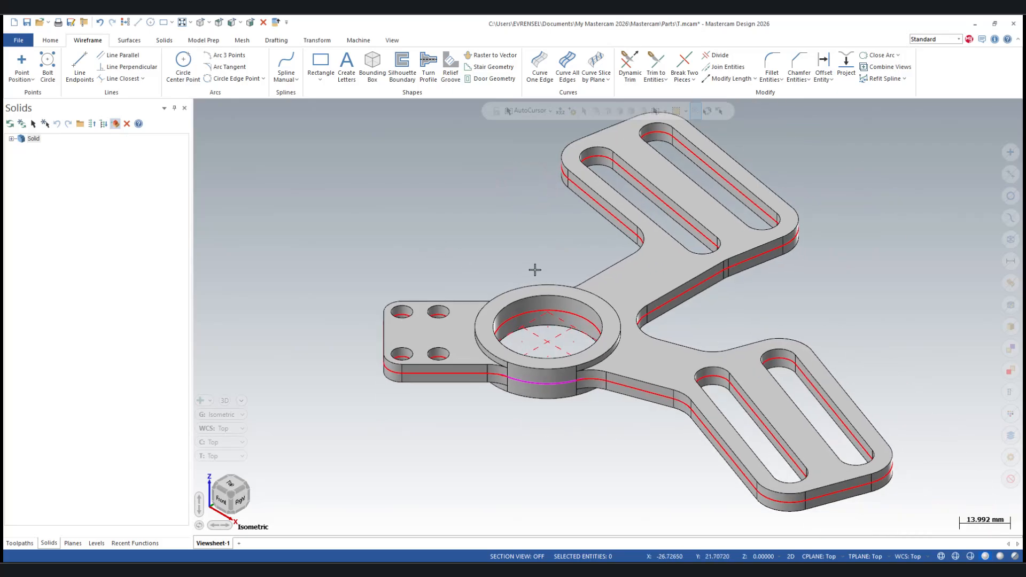
{"action": "scroll", "coordinate": [547, 275], "scroll_direction": "up", "scroll_amount": 1}
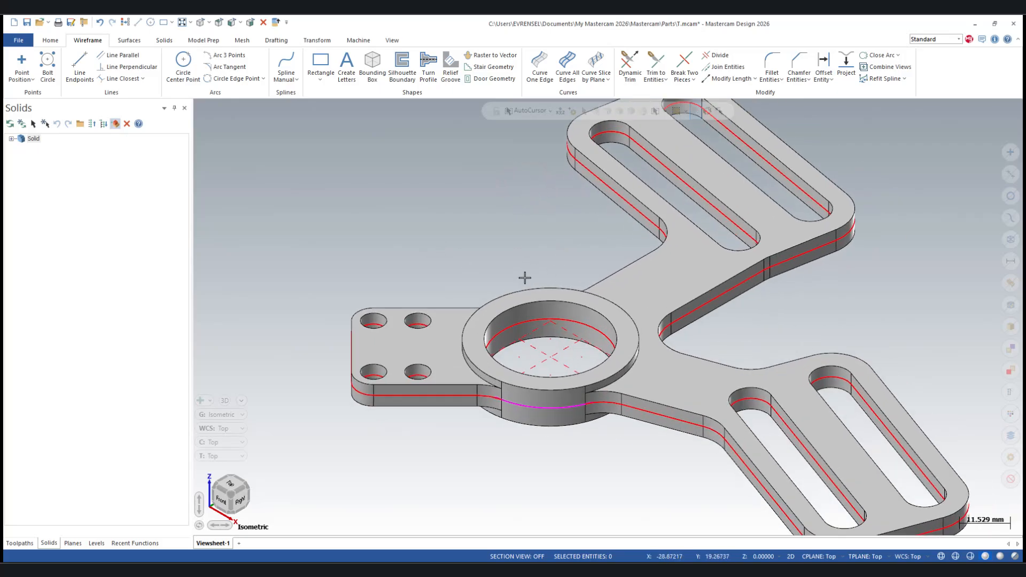
- Move the solid and all wireframe to the origin in 3D mode, using the centre of the hub's top face as reference
{"action": "left_click", "coordinate": [530, 300]}
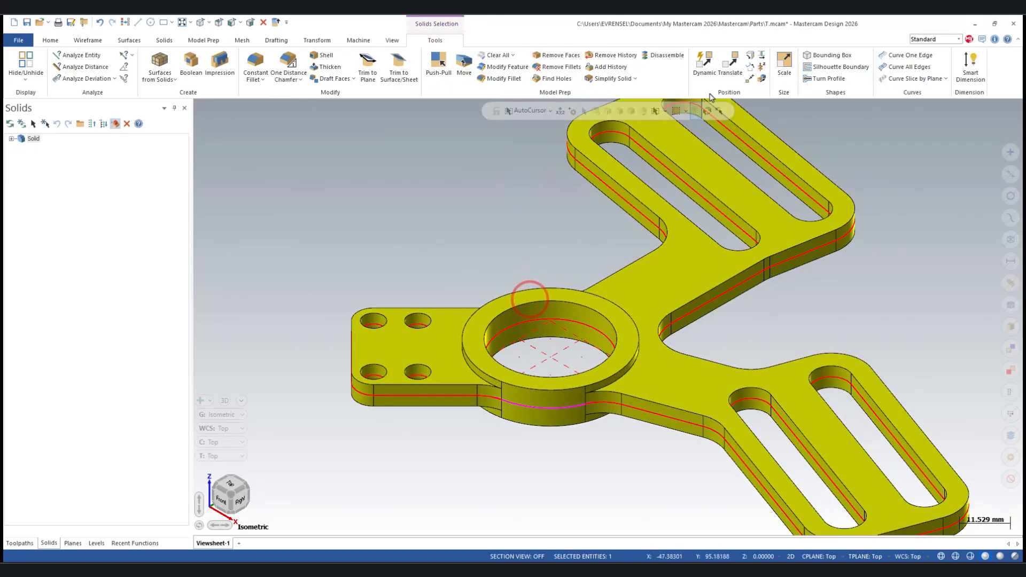
{"action": "left_click", "coordinate": [750, 79]}
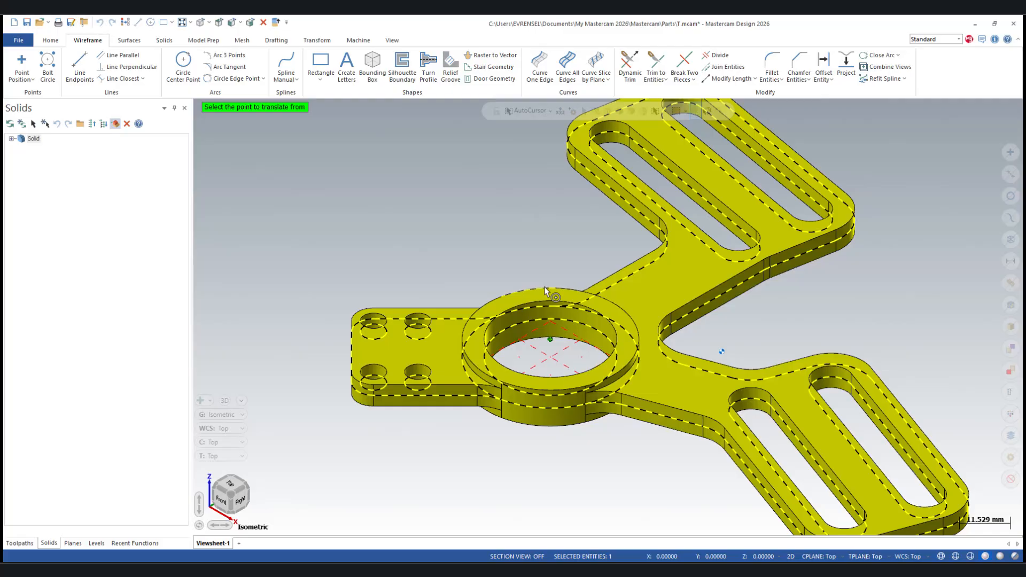
{"action": "left_click", "coordinate": [791, 556]}
{"action": "left_click", "coordinate": [538, 286]}
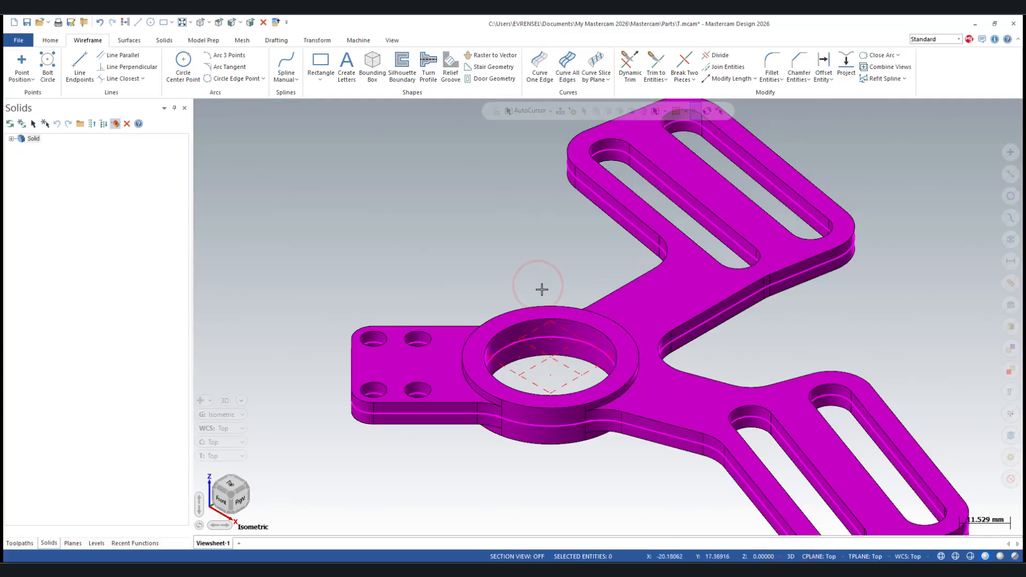
{"action": "mouse_move", "coordinate": [540, 289]}
{"action": "middle_mouse_down"}
{"action": "mouse_move", "coordinate": [529, 240]}
{"action": "mouse_move", "coordinate": [538, 281]}
{"action": "middle_mouse_up"}
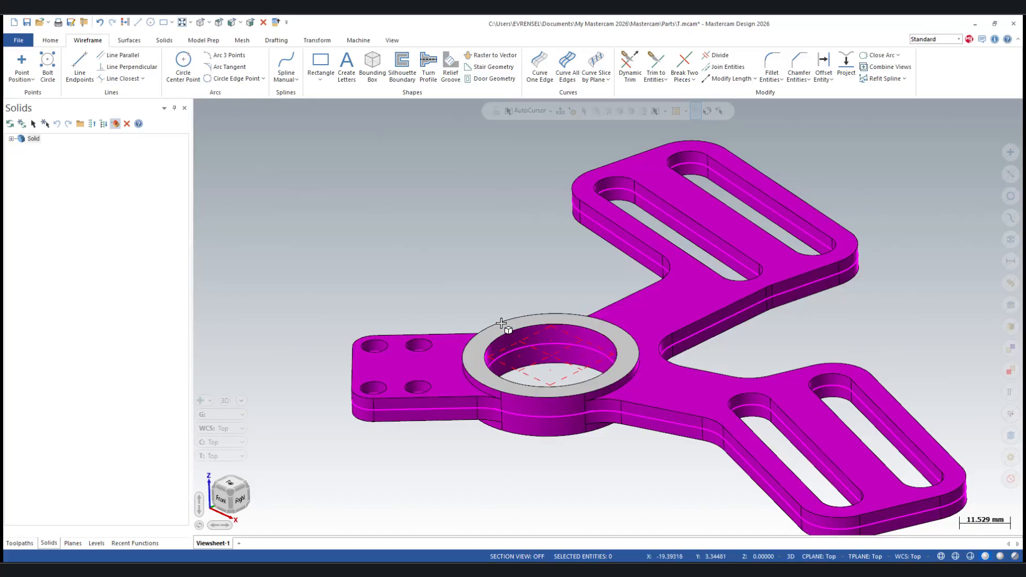
- Clear the result colours left by the move and display the whole part in isometric view
{"action": "left_click", "coordinate": [125, 22]}
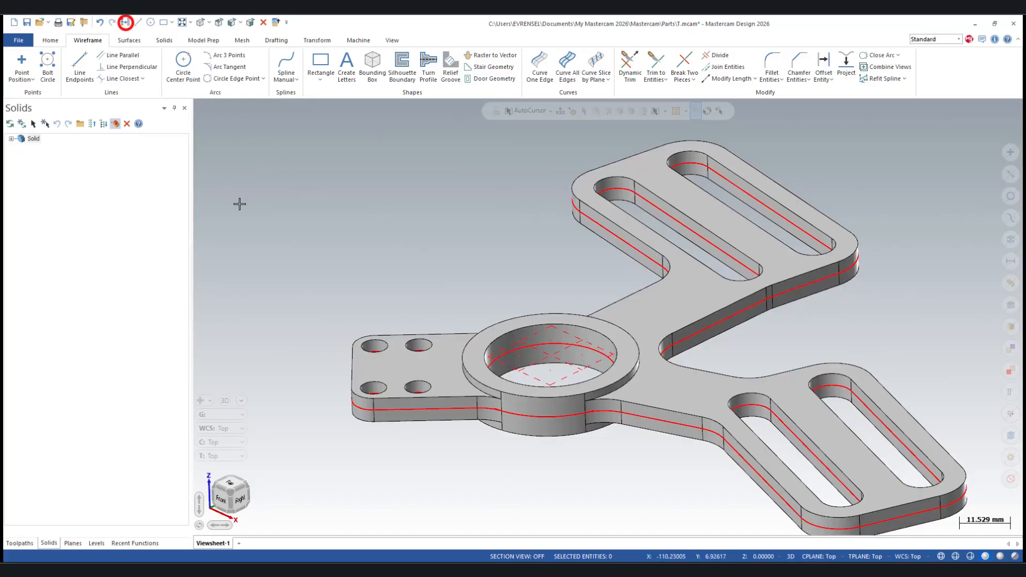
{"action": "left_click", "coordinate": [231, 493]}
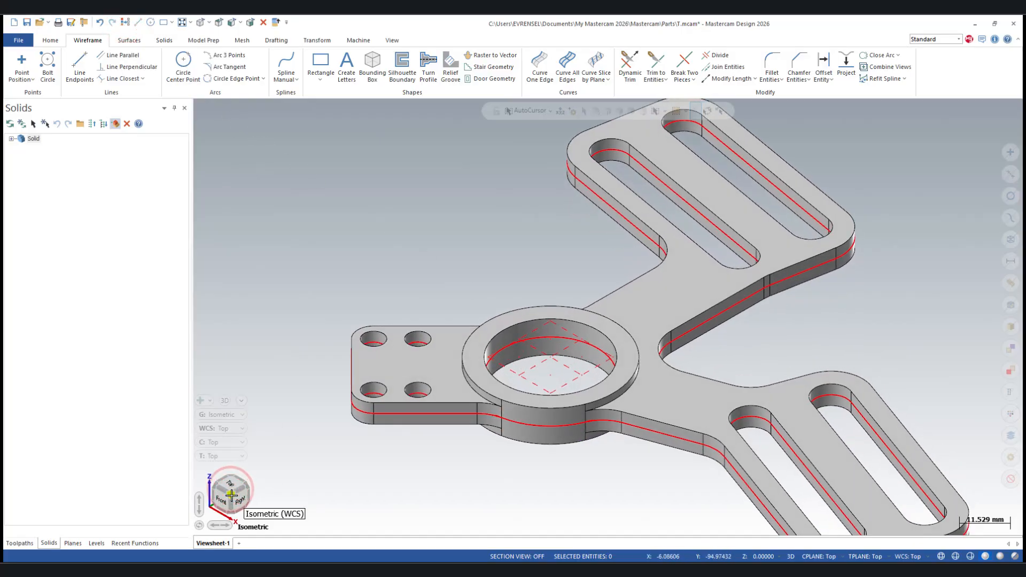
{"action": "scroll", "coordinate": [458, 269], "scroll_direction": "down", "scroll_amount": 4}
{"action": "scroll", "coordinate": [445, 309], "scroll_direction": "up", "scroll_amount": 6}
{"action": "scroll", "coordinate": [446, 310], "scroll_direction": "down", "scroll_amount": 3}
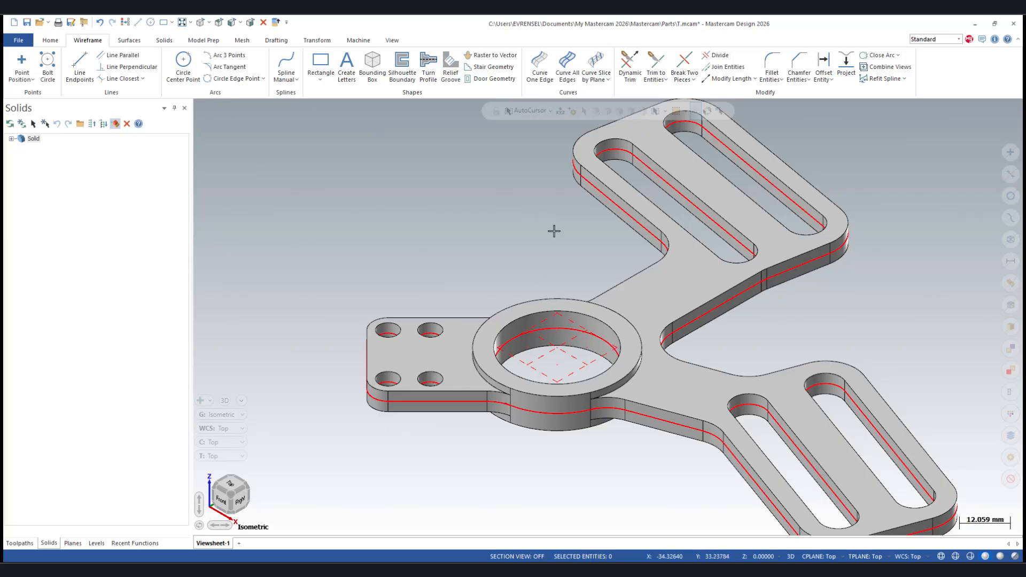
{"action": "scroll", "coordinate": [396, 286], "scroll_direction": "down", "scroll_amount": 2}
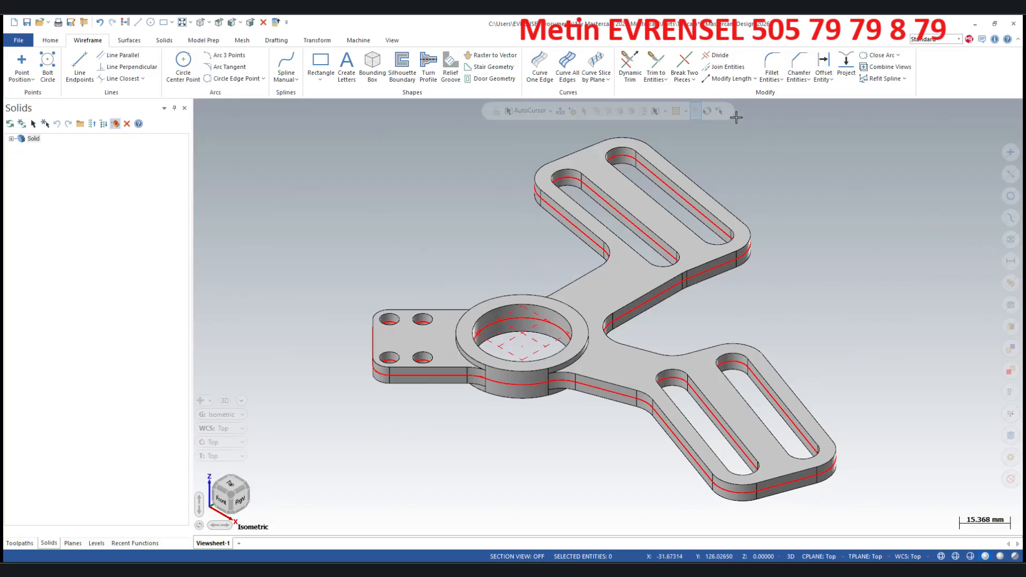
- Move all wireframe entities, without the solid, to level 10 named "çizimler" with its visibility forced off
{"action": "left_click", "coordinate": [707, 110]}
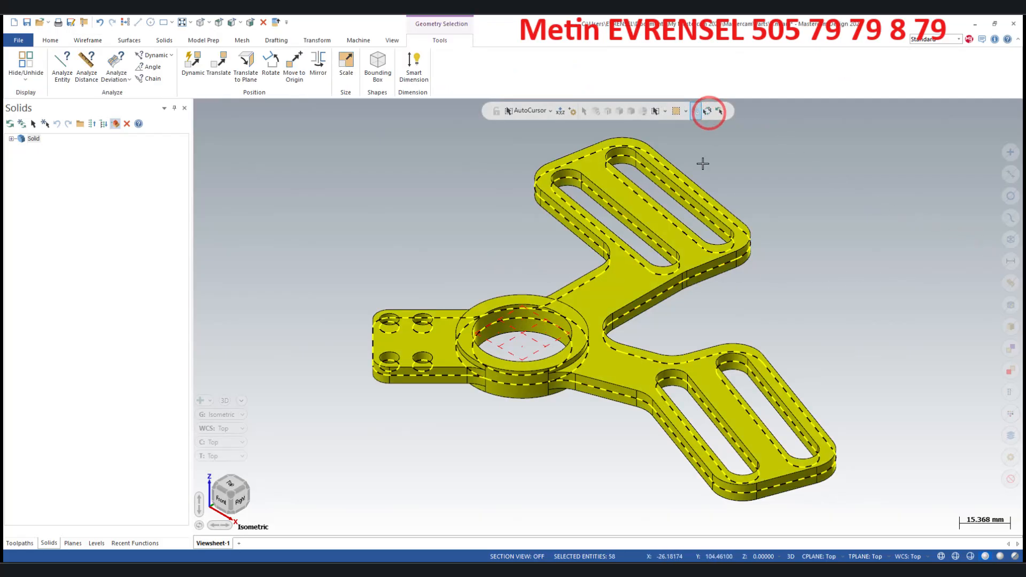
{"action": "left_click", "coordinate": [627, 280]}
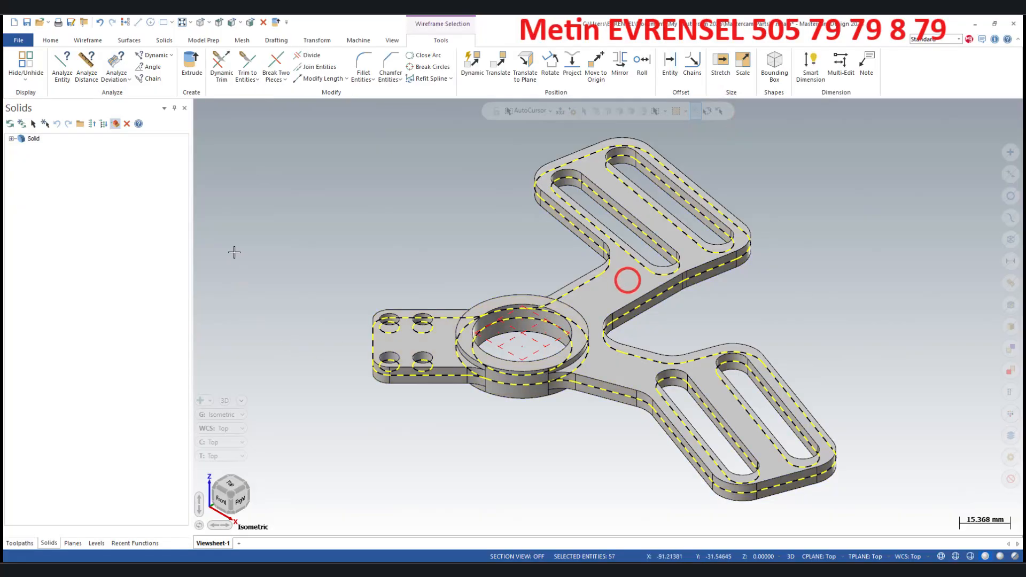
{"action": "right_click", "coordinate": [282, 177]}
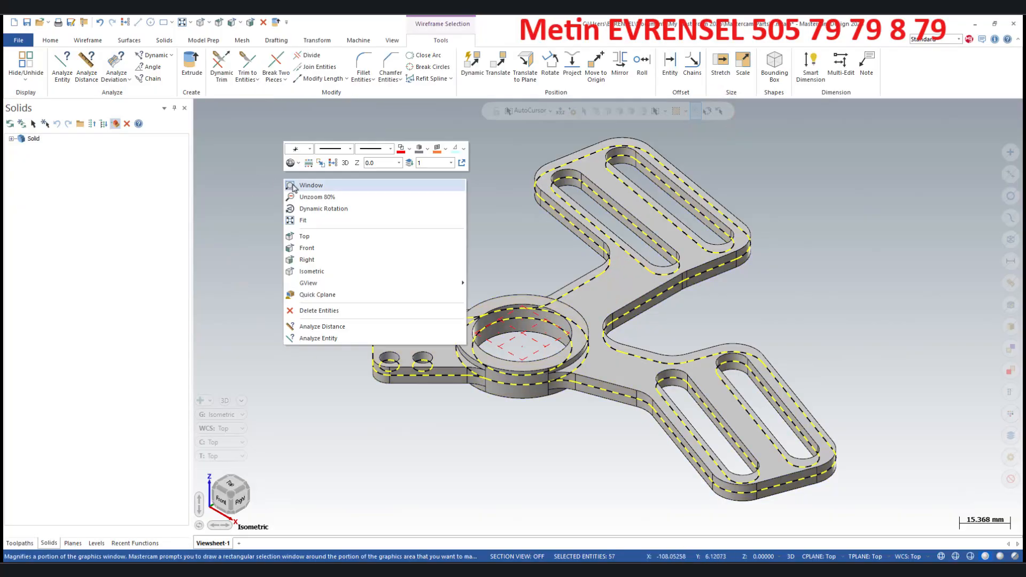
{"action": "left_click", "coordinate": [407, 164]}
{"action": "left_click", "coordinate": [231, 213]}
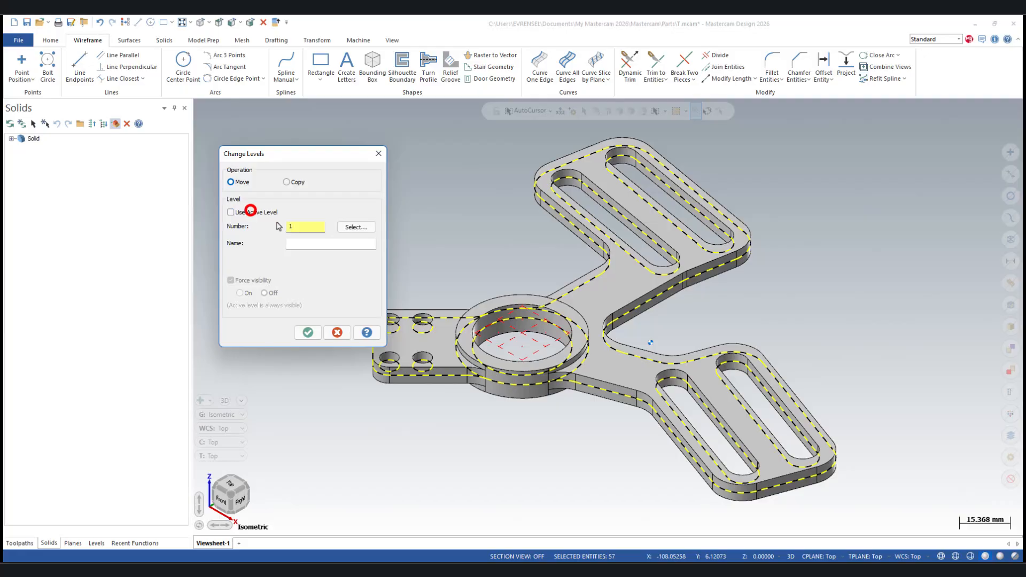
{"action": "left_click", "coordinate": [294, 225]}
{"action": "type", "text": "0"}
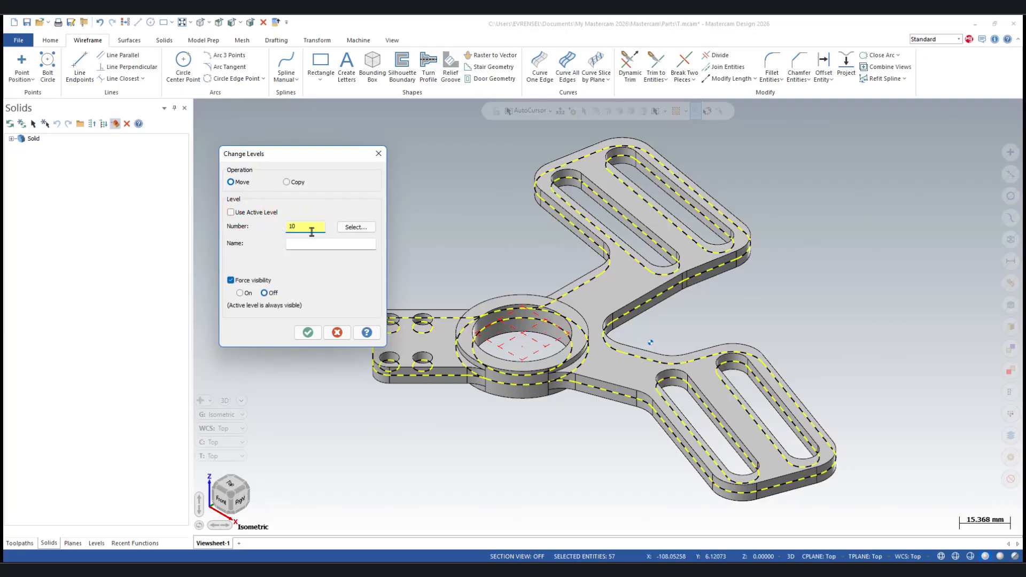
{"action": "left_click", "coordinate": [310, 244]}
{"action": "type", "text": "c"}
{"action": "left_click", "coordinate": [308, 332]}
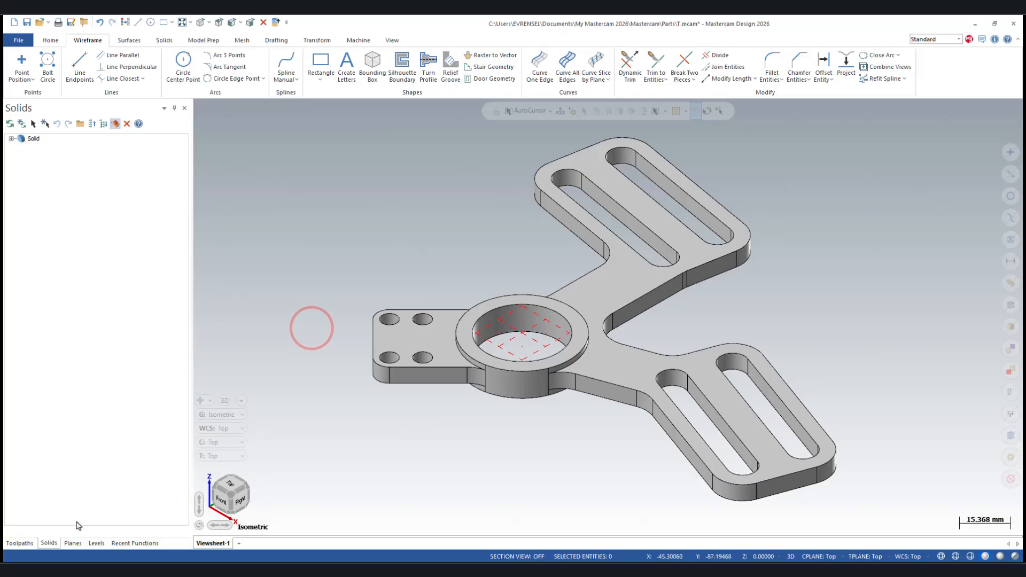
- Rename level 1, which holds the solid, as "katı"
{"action": "left_click", "coordinate": [90, 544]}
{"action": "right_click", "coordinate": [67, 154]}
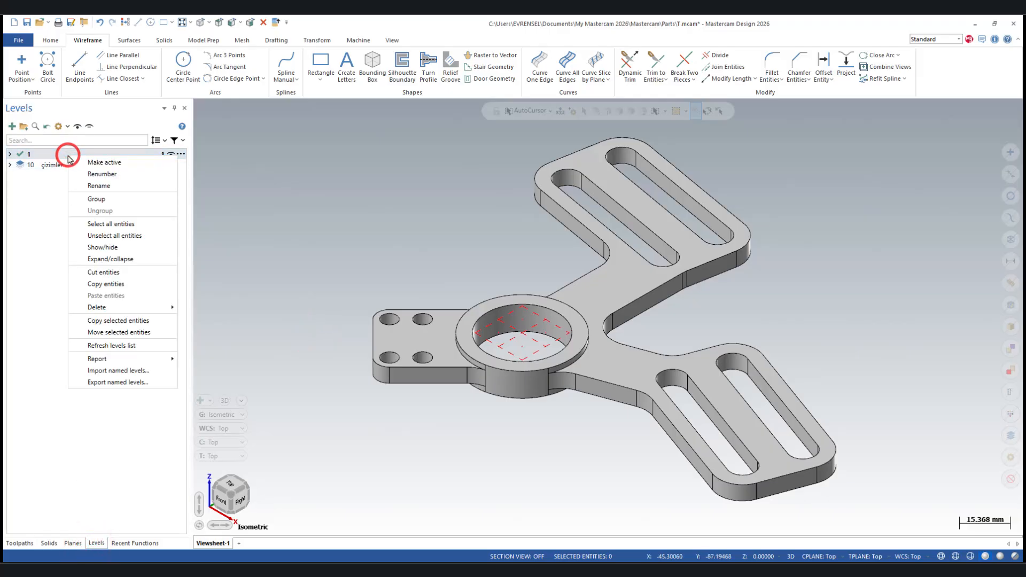
{"action": "left_click", "coordinate": [98, 184]}
{"action": "type", "text": "ka"}
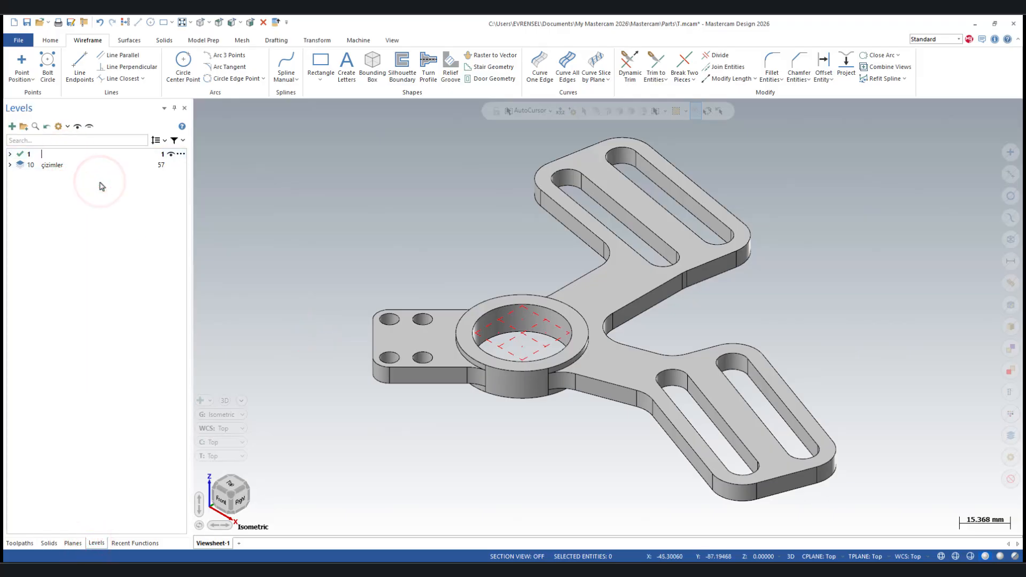
{"action": "type", "text": "tı"}
{"action": "key", "text": "Return"}
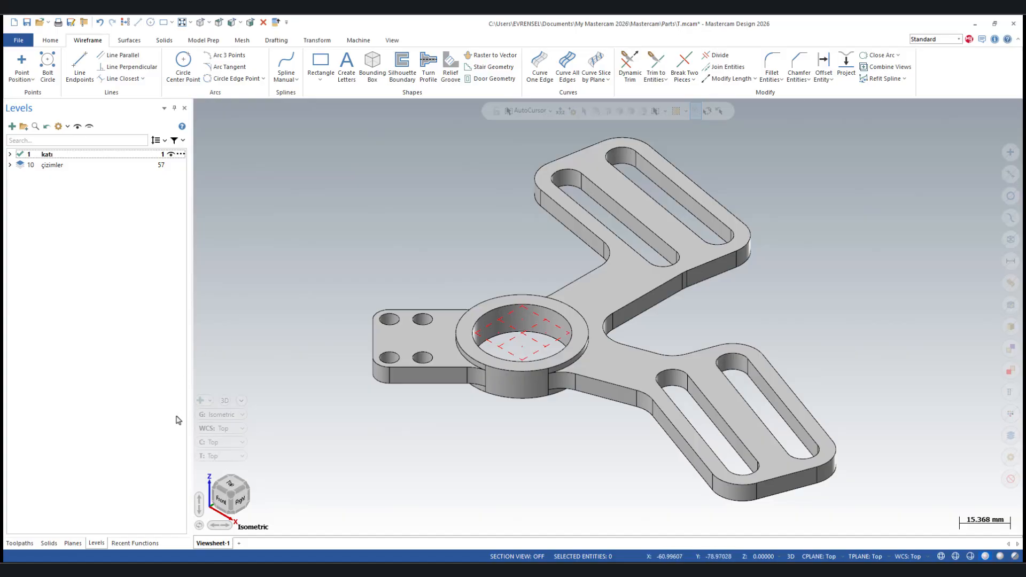
- Apply a shiny metal material to the whole solid in isometric view
{"action": "left_click", "coordinate": [230, 493]}
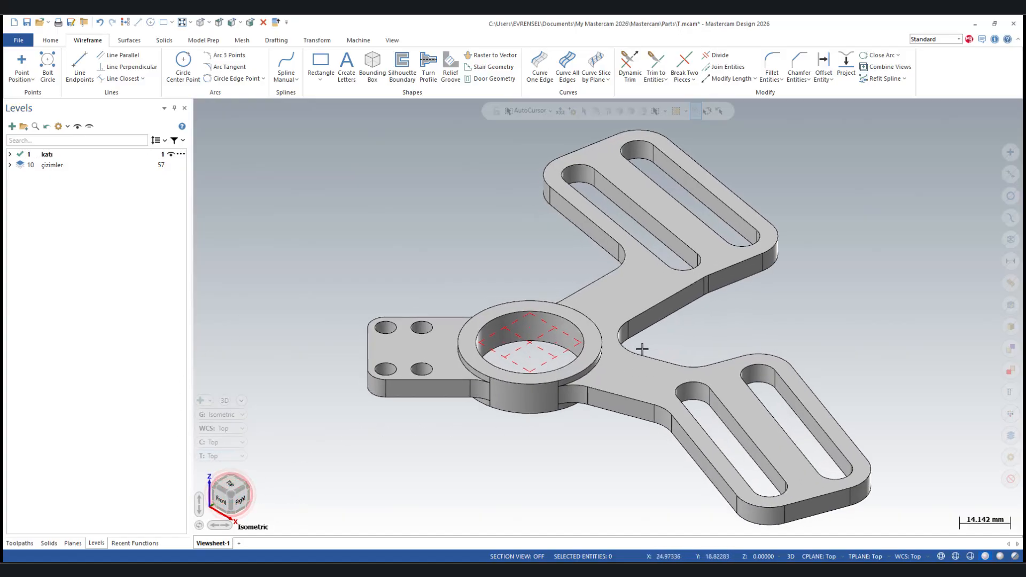
{"action": "left_click", "coordinate": [631, 302]}
{"action": "right_click", "coordinate": [632, 302]}
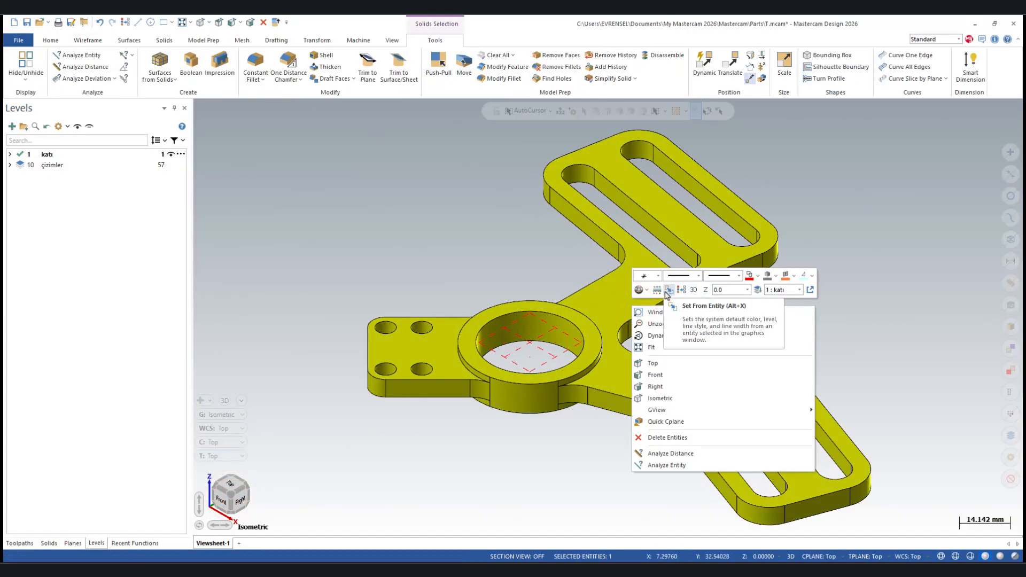
{"action": "left_click", "coordinate": [640, 289]}
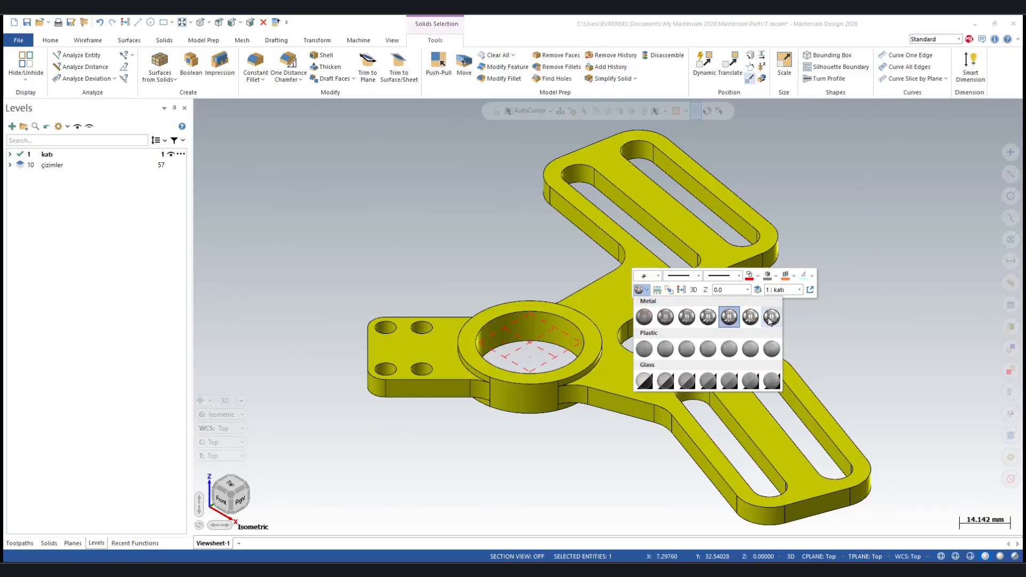
{"action": "left_click", "coordinate": [729, 318]}
- Apply the first glass material to the whole solid and turn the model to check its transparency
{"action": "left_click", "coordinate": [618, 297]}
{"action": "right_click", "coordinate": [618, 297]}
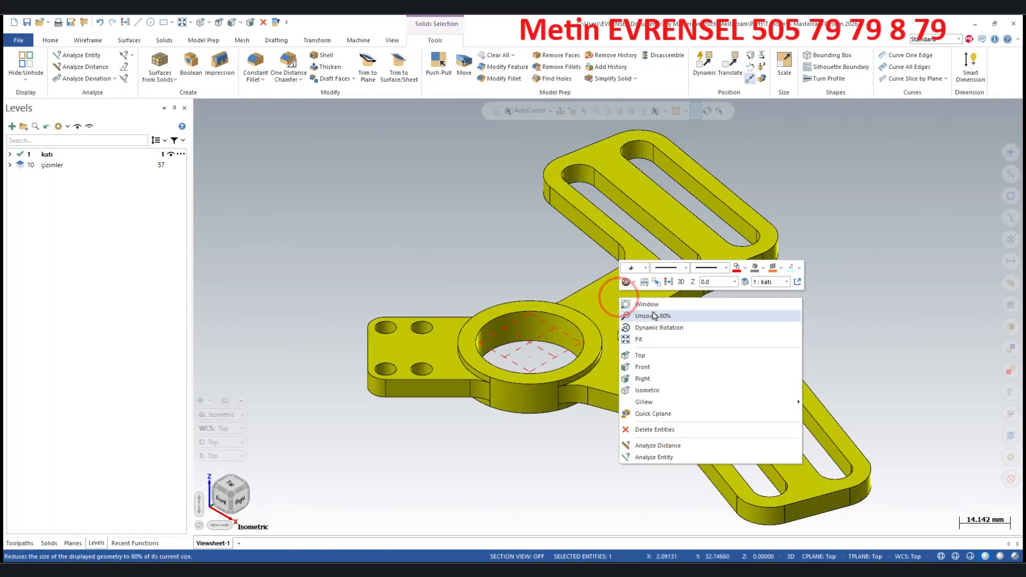
{"action": "left_click", "coordinate": [505, 257]}
{"action": "left_click", "coordinate": [604, 292]}
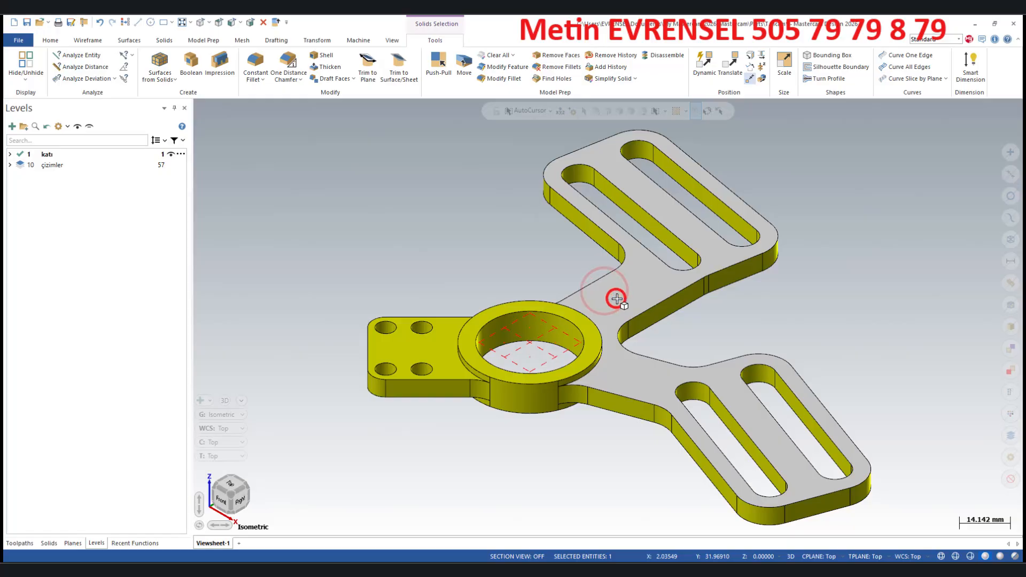
{"action": "right_click", "coordinate": [618, 298]}
{"action": "left_click", "coordinate": [634, 284]}
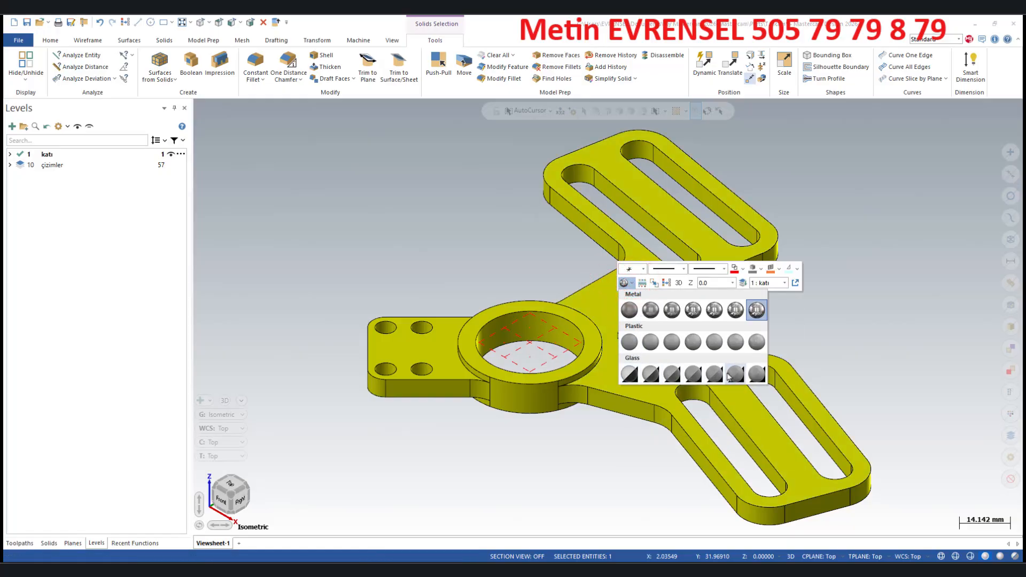
{"action": "left_click", "coordinate": [629, 374]}
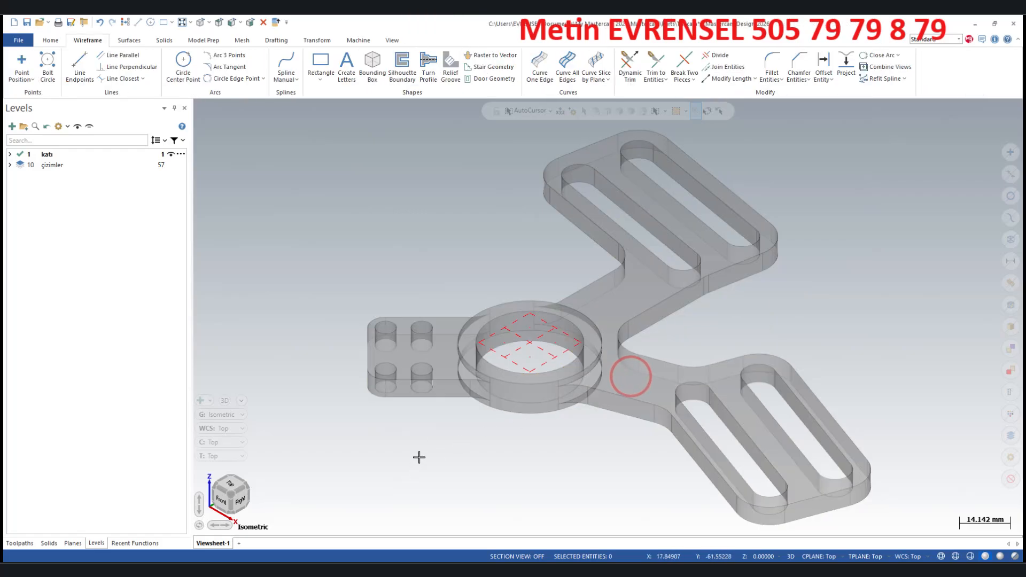
{"action": "middle_click_drag", "start_coordinate": [419, 456], "coordinate": [421, 346]}
- Recolour the glass solid dark red and view the result from another angle
{"action": "left_click", "coordinate": [607, 287]}
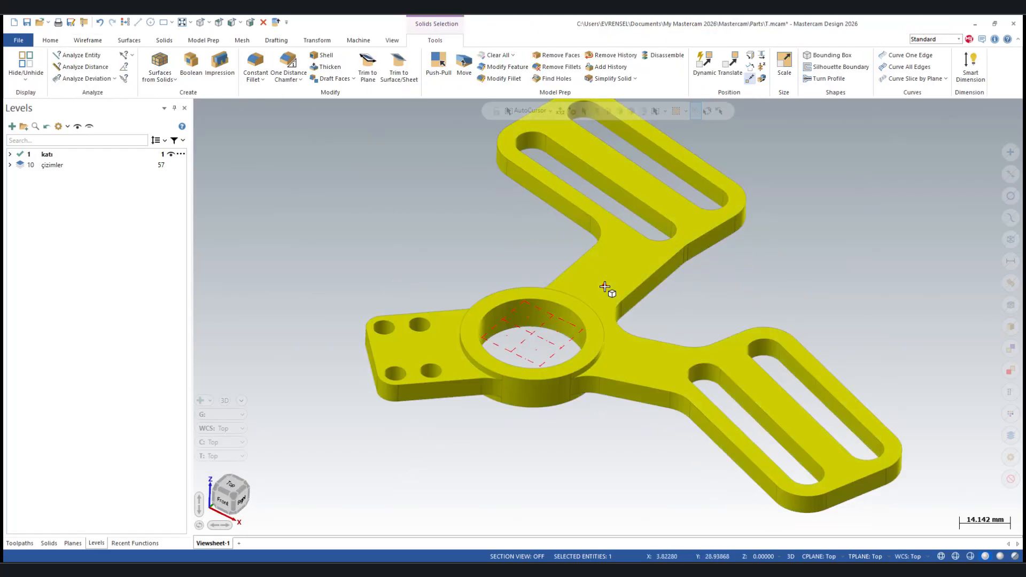
{"action": "right_click", "coordinate": [604, 287]}
{"action": "left_click", "coordinate": [749, 257]}
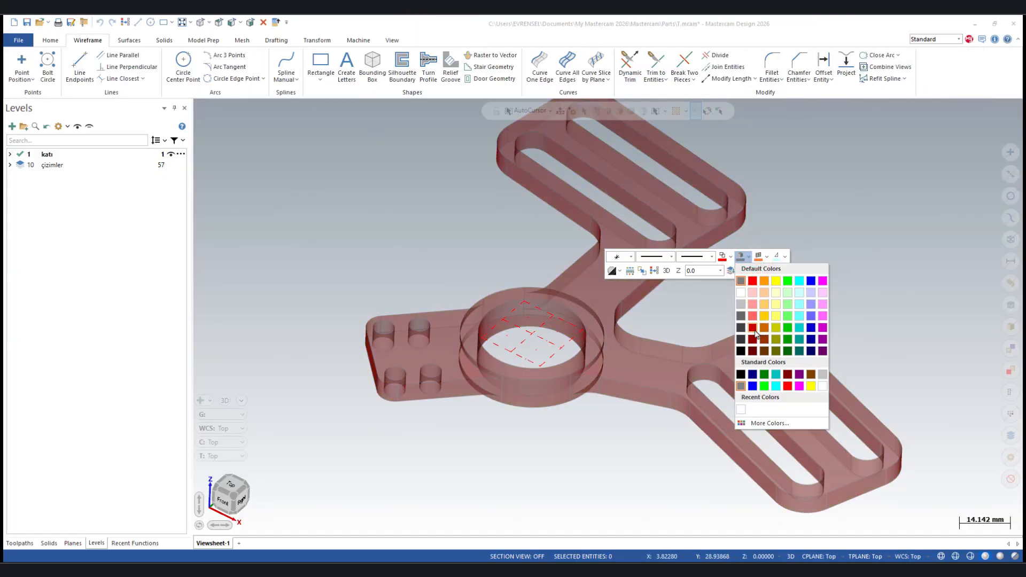
{"action": "left_click", "coordinate": [752, 327]}
{"action": "mouse_move", "coordinate": [756, 330]}
{"action": "middle_mouse_down"}
{"action": "mouse_move", "coordinate": [577, 254]}
{"action": "mouse_move", "coordinate": [599, 217]}
{"action": "mouse_move", "coordinate": [549, 206]}
{"action": "mouse_move", "coordinate": [531, 235]}
{"action": "mouse_move", "coordinate": [528, 217]}
{"action": "mouse_move", "coordinate": [451, 252]}
{"action": "mouse_move", "coordinate": [482, 273]}
{"action": "middle_mouse_up"}
{"action": "scroll", "coordinate": [378, 296], "scroll_direction": "down", "scroll_amount": 5}
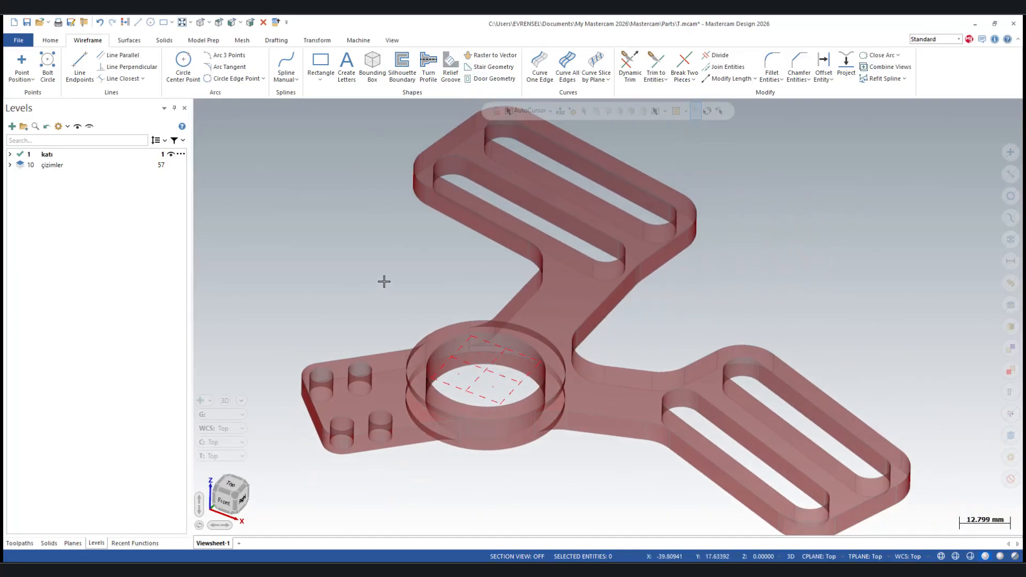
{"action": "scroll", "coordinate": [391, 286], "scroll_direction": "down", "scroll_amount": 2}
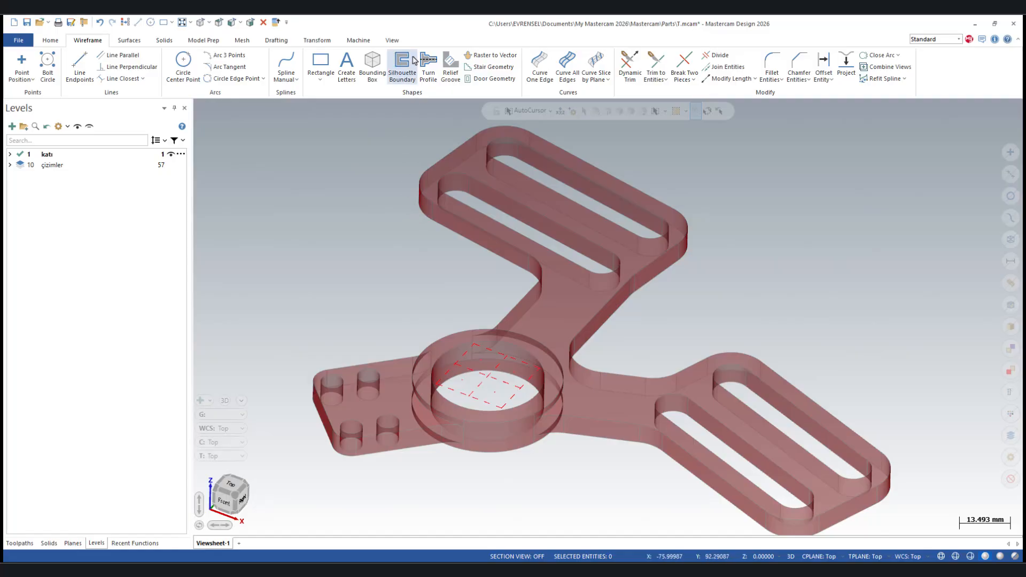
- Turn off the material appearance display and recolour the whole solid white
{"action": "left_click", "coordinate": [391, 41]}
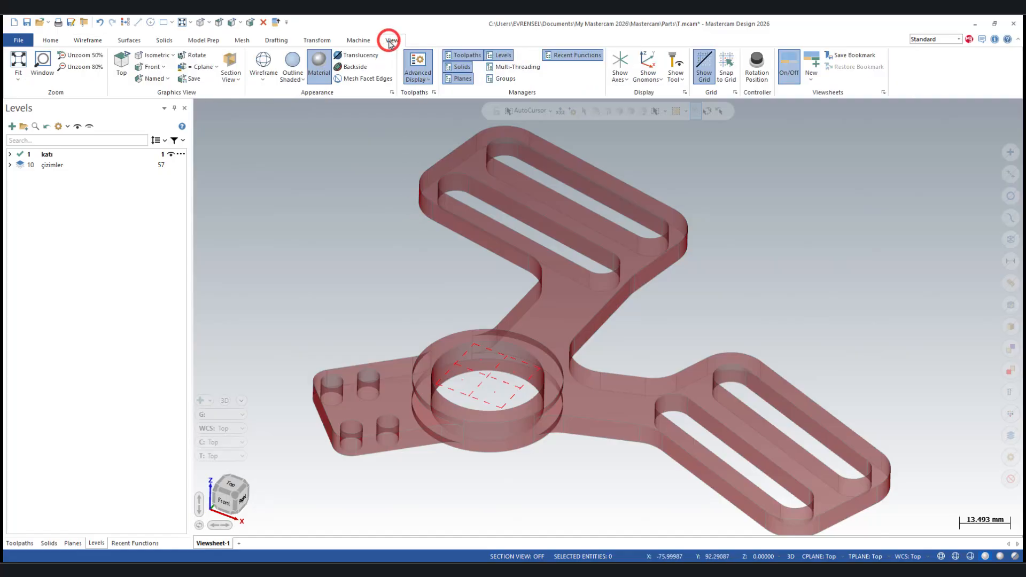
{"action": "left_click", "coordinate": [318, 62]}
{"action": "left_click", "coordinate": [550, 291]}
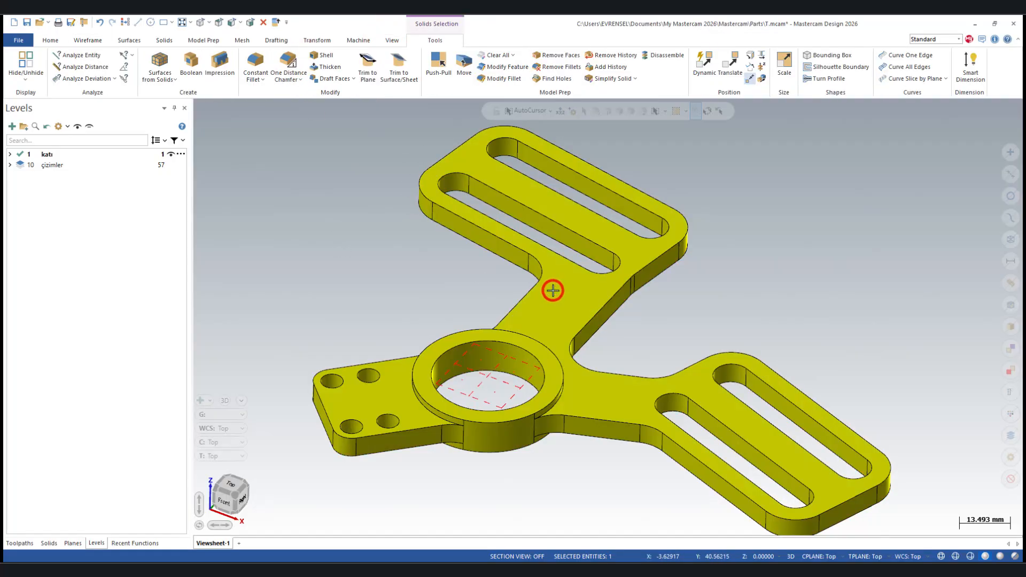
{"action": "right_click", "coordinate": [552, 291]}
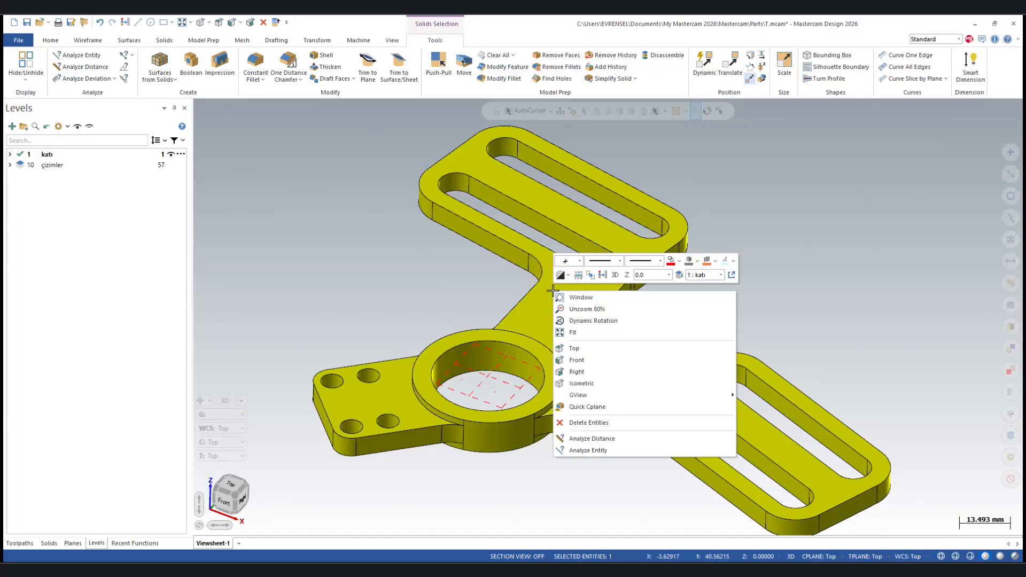
{"action": "left_click", "coordinate": [697, 261]}
{"action": "left_click", "coordinate": [690, 285]}
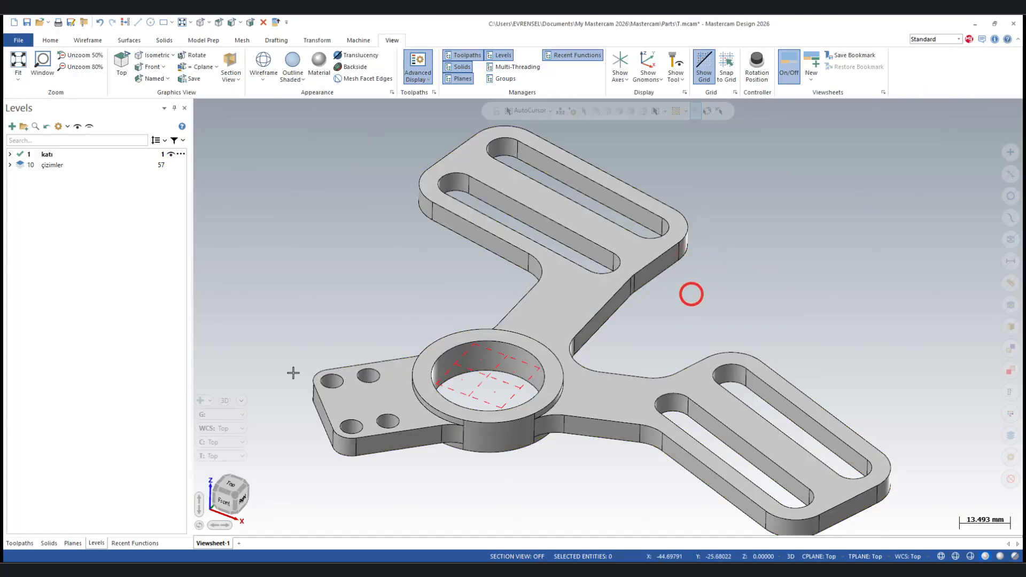